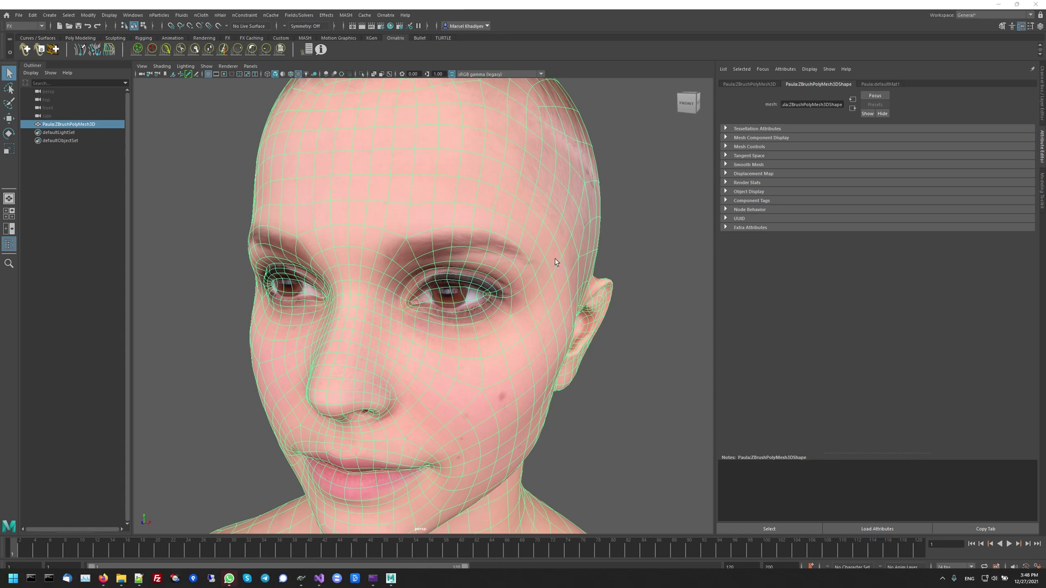
Select the mesh faces around the character's left eyebrow and delete all the remaining faces of the head and body.
{"action": "left_click_drag", "start_coordinate": [556, 262], "coordinate": [400, 279], "text": "alt"}
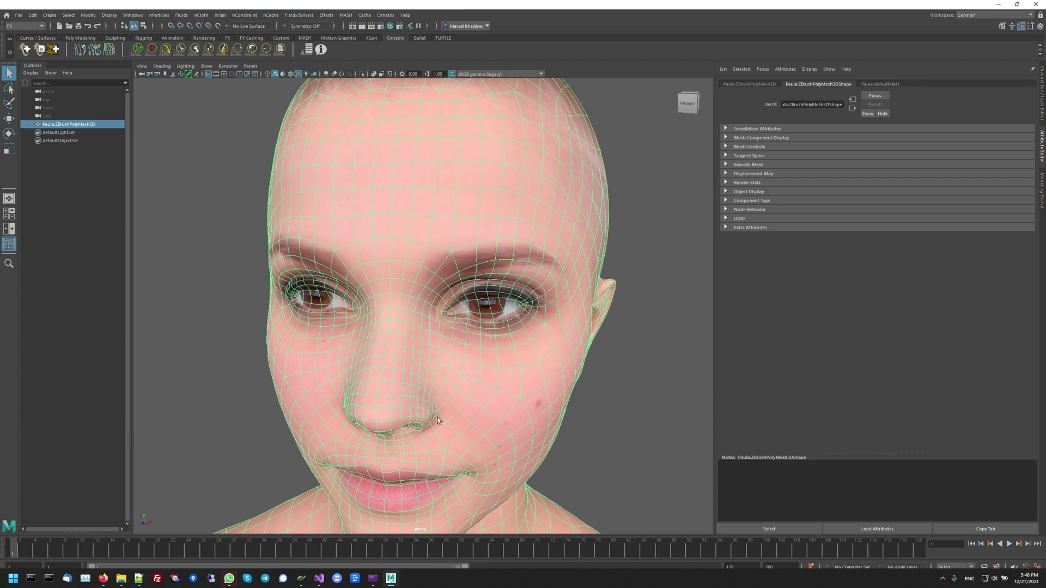
{"action": "left_click_drag", "start_coordinate": [437, 420], "coordinate": [456, 395], "text": "alt"}
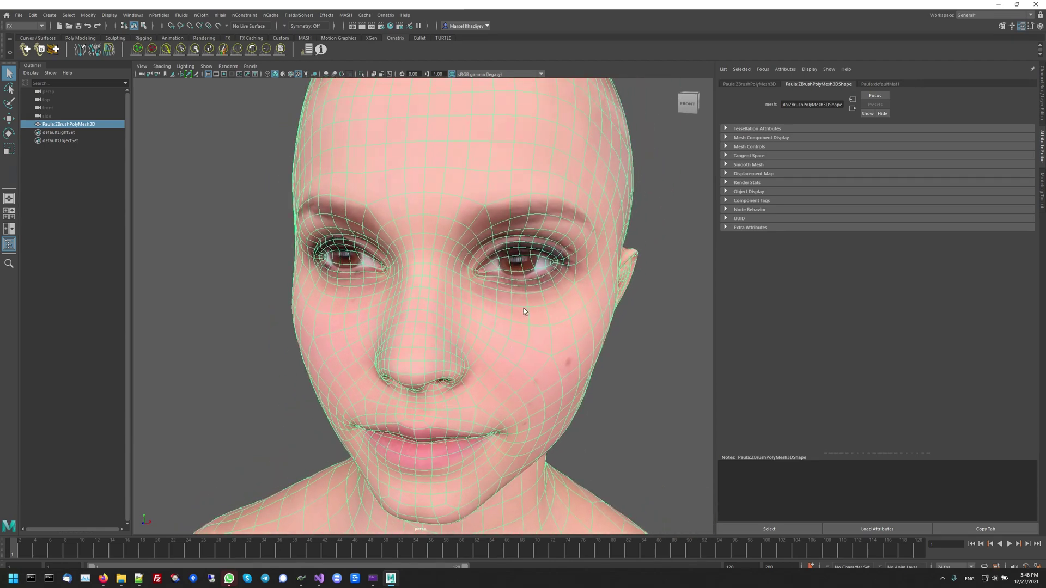
{"action": "left_click_drag", "start_coordinate": [563, 290], "coordinate": [380, 225], "text": "alt"}
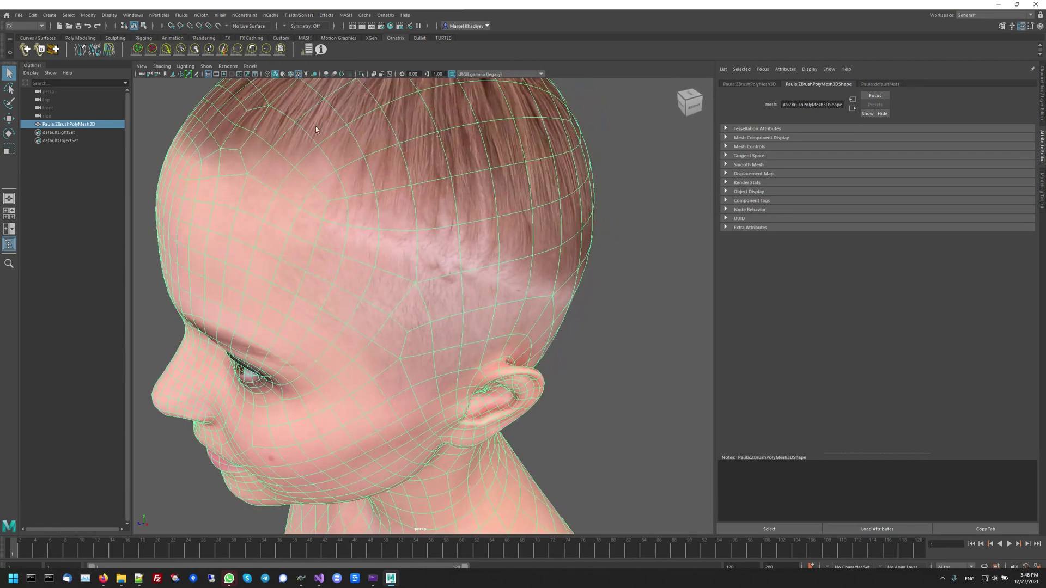
{"action": "left_click_drag", "start_coordinate": [485, 283], "coordinate": [465, 336], "text": "alt"}
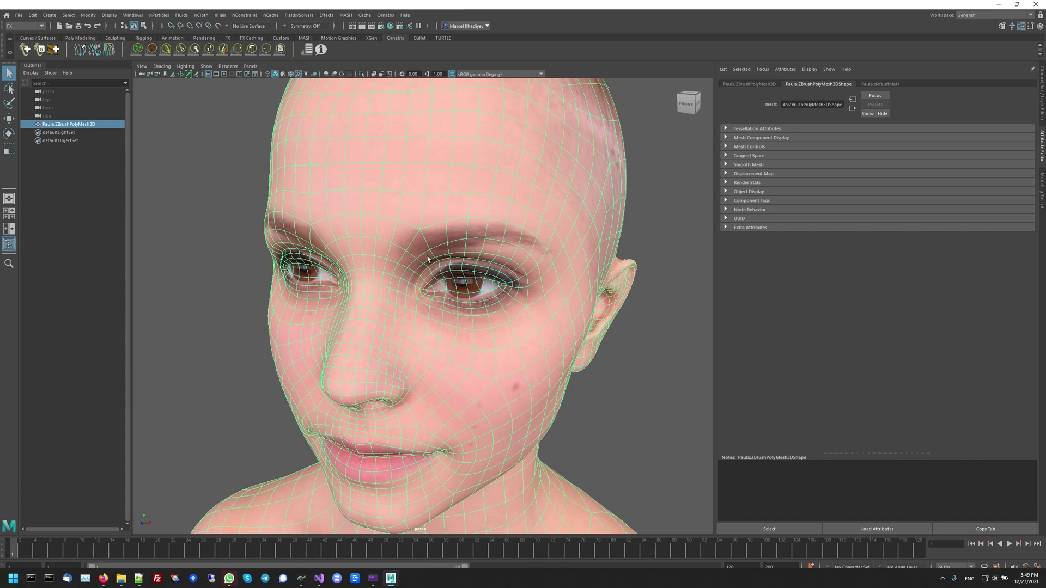
{"action": "right_click_drag", "start_coordinate": [428, 259], "coordinate": [424, 260]}
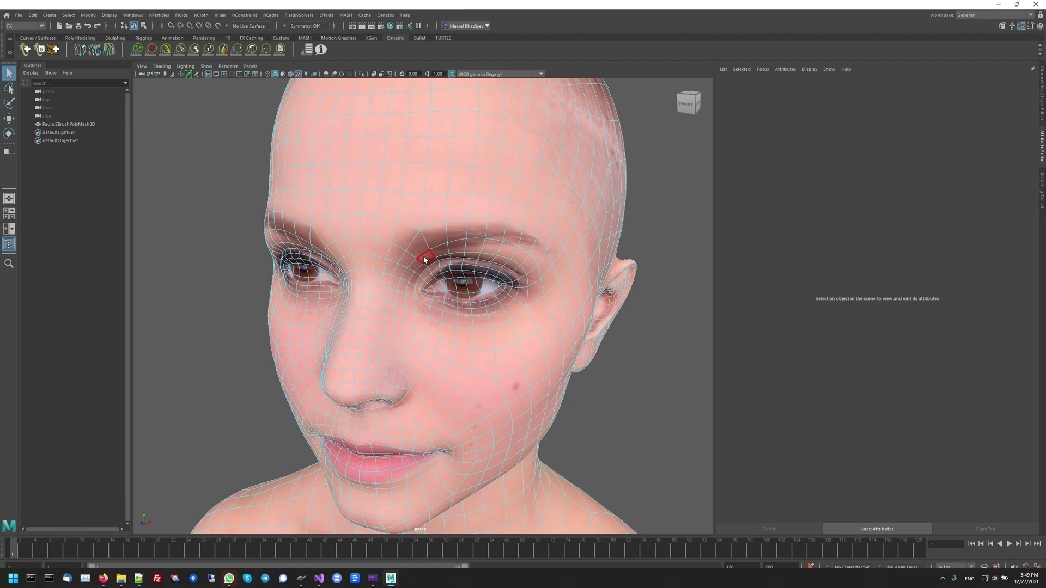
{"action": "left_click", "coordinate": [416, 247]}
{"action": "left_click", "coordinate": [408, 210]}
{"action": "mouse_move", "coordinate": [432, 211]}
{"action": "left_mouse_down"}
{"action": "mouse_move", "coordinate": [500, 213]}
{"action": "mouse_move", "coordinate": [555, 252]}
{"action": "left_mouse_up"}
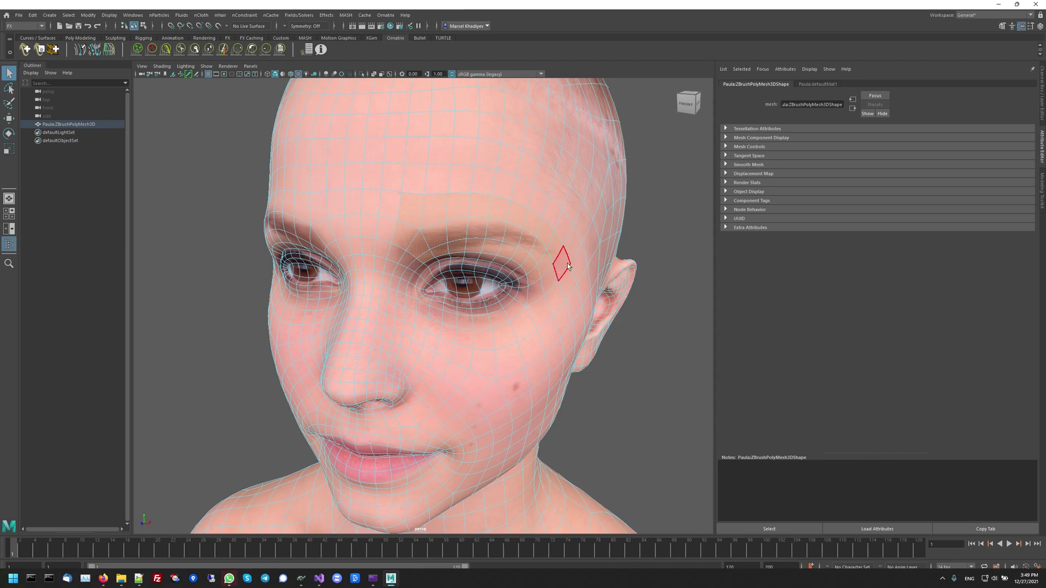
{"action": "left_click_drag", "start_coordinate": [575, 263], "coordinate": [506, 258], "text": "alt"}
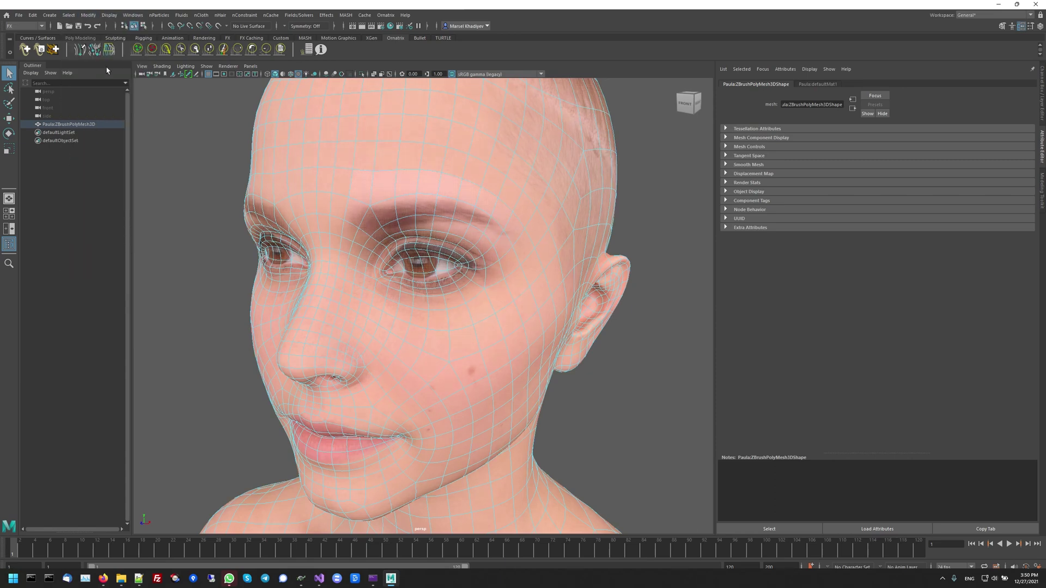
{"action": "key", "text": "Delete"}
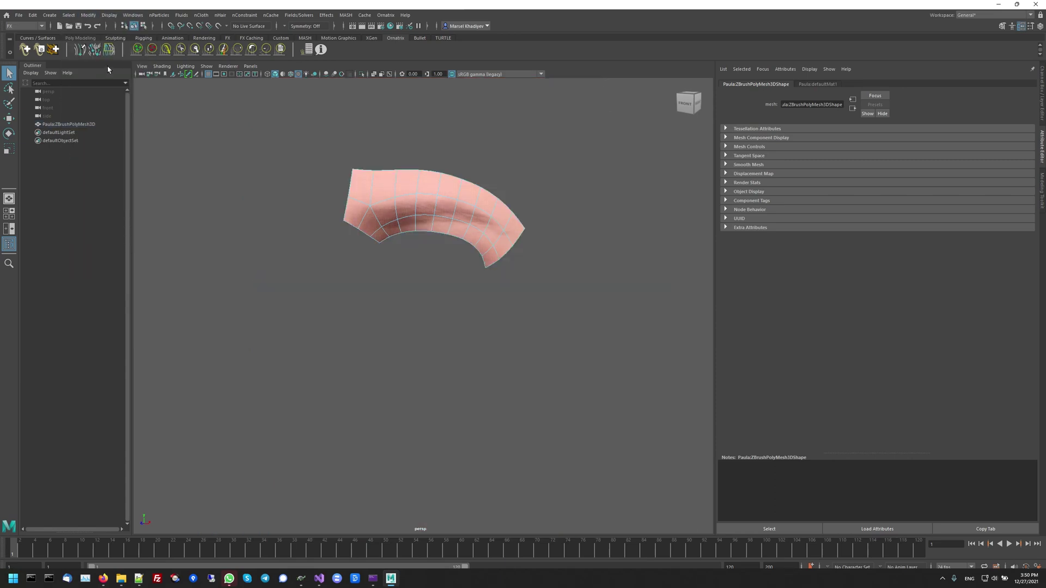
Save the scene as GraftSurface.mb in C:\Business\Ornatrix\2021-12-27.
{"action": "left_click_drag", "start_coordinate": [396, 244], "coordinate": [381, 212], "text": "alt"}
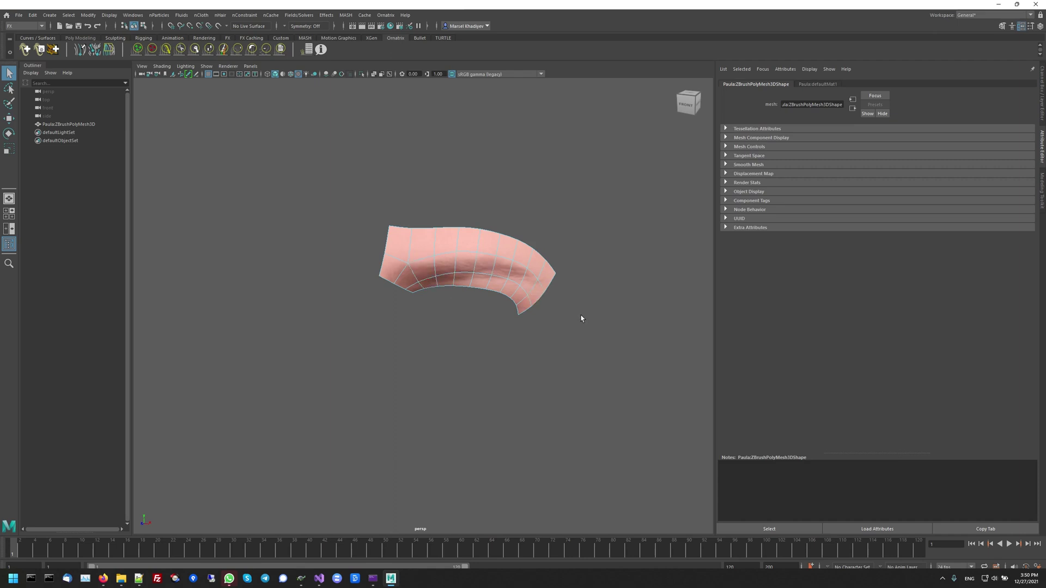
{"action": "key", "text": "alt+f"}
{"action": "left_click", "coordinate": [43, 58]}
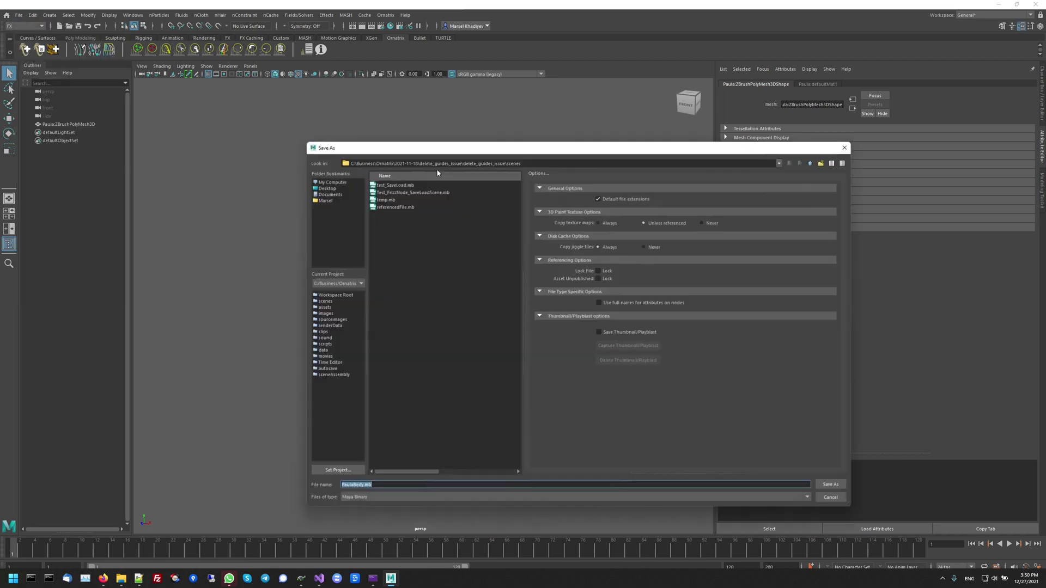
{"action": "type", "text": "C:\\Business\\Ornatrix\\2021-12-27"}
{"action": "key", "text": "Return"}
{"action": "type", "text": "PaulaBrow"}
{"action": "key", "text": "Return"}
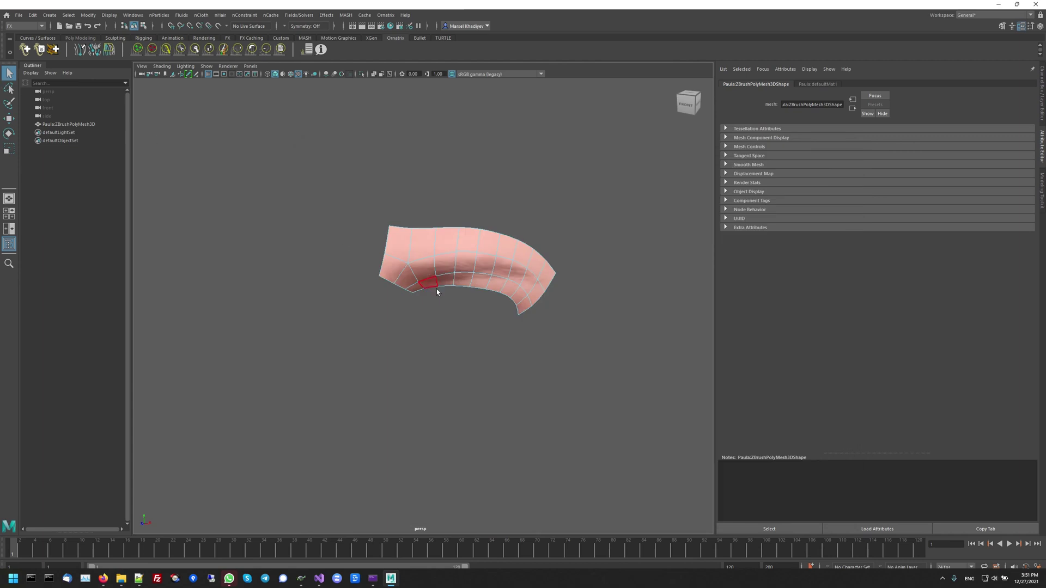
Capture a screenshot of the framed eyebrow mesh and paste it into a new Paint image.
{"action": "left_click_drag", "start_coordinate": [460, 296], "coordinate": [536, 284], "text": "alt"}
{"action": "scroll", "coordinate": [451, 283], "scroll_direction": "up", "scroll_amount": 2}
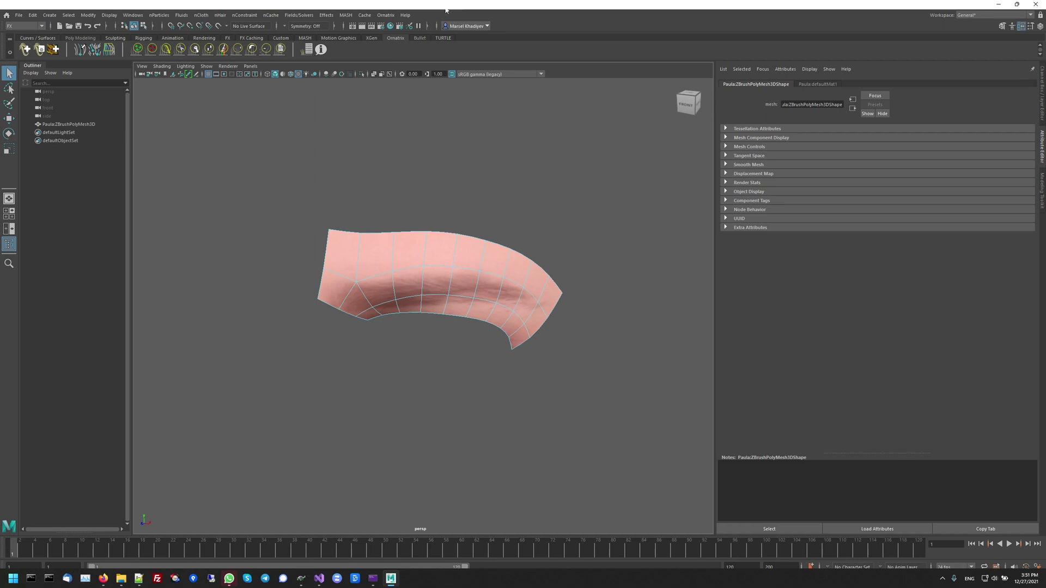
{"action": "key", "text": "super"}
{"action": "type", "text": "paint"}
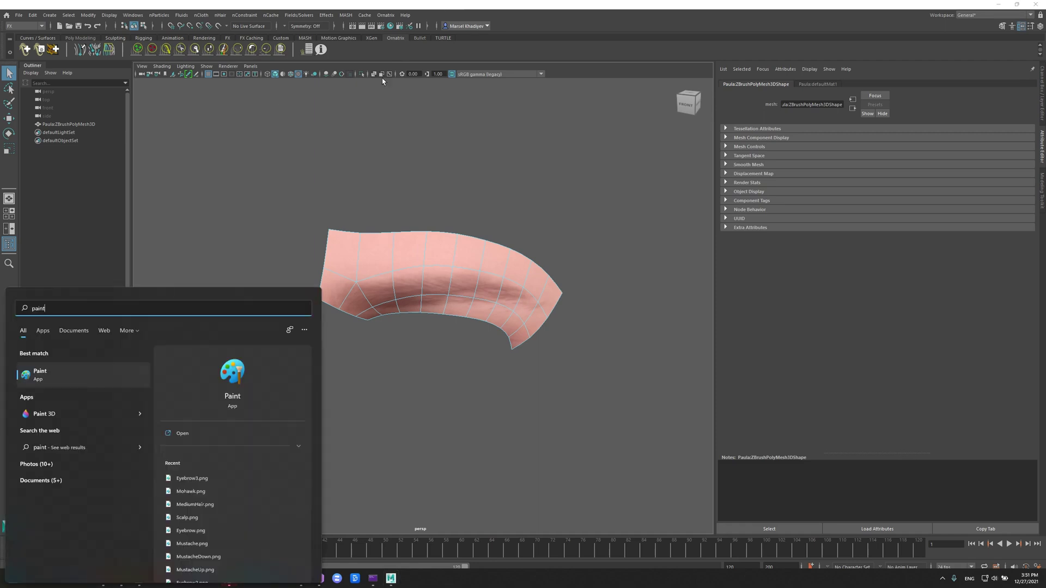
{"action": "left_click", "coordinate": [76, 372]}
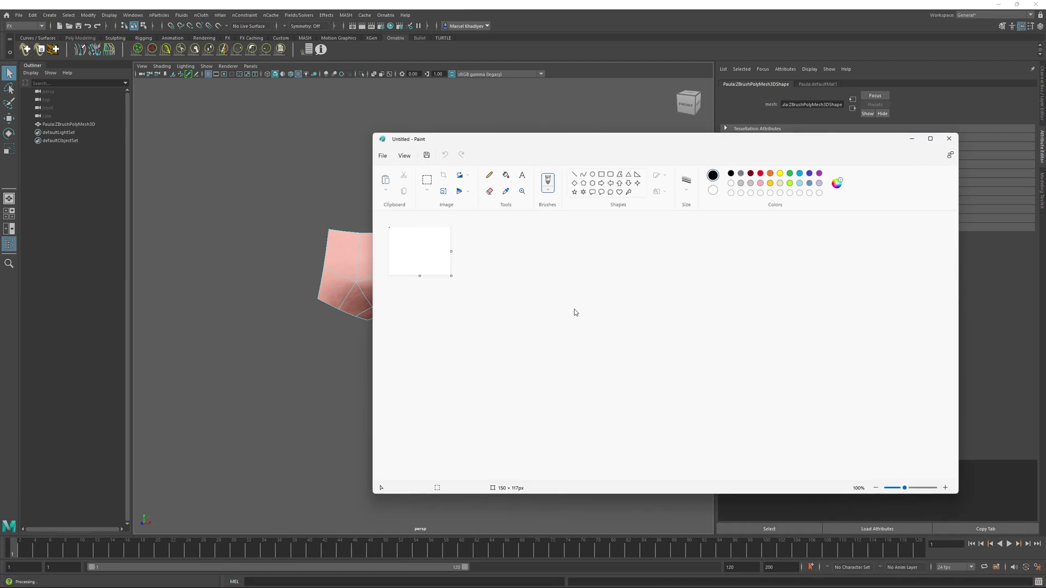
{"action": "key", "text": "ctrl+v"}
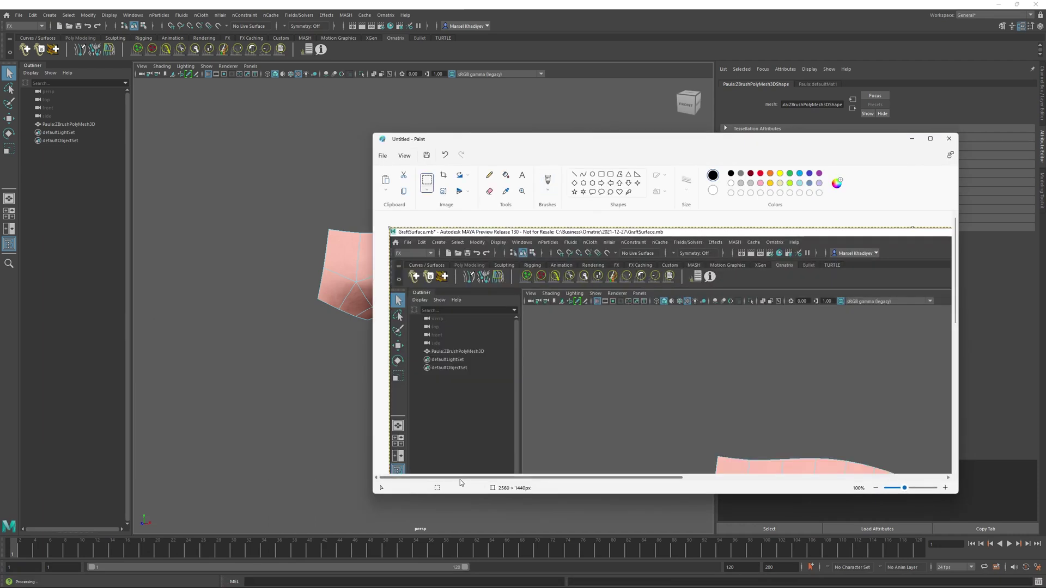
Crop the pasted screenshot around the eyebrow mesh to about 669 × 522 px.
{"action": "scroll", "coordinate": [680, 401], "scroll_direction": "down", "scroll_amount": 5}
{"action": "mouse_move", "coordinate": [516, 441]}
{"action": "left_mouse_down"}
{"action": "mouse_move", "coordinate": [751, 242]}
{"action": "mouse_move", "coordinate": [804, 215]}
{"action": "mouse_move", "coordinate": [800, 204]}
{"action": "left_mouse_up"}
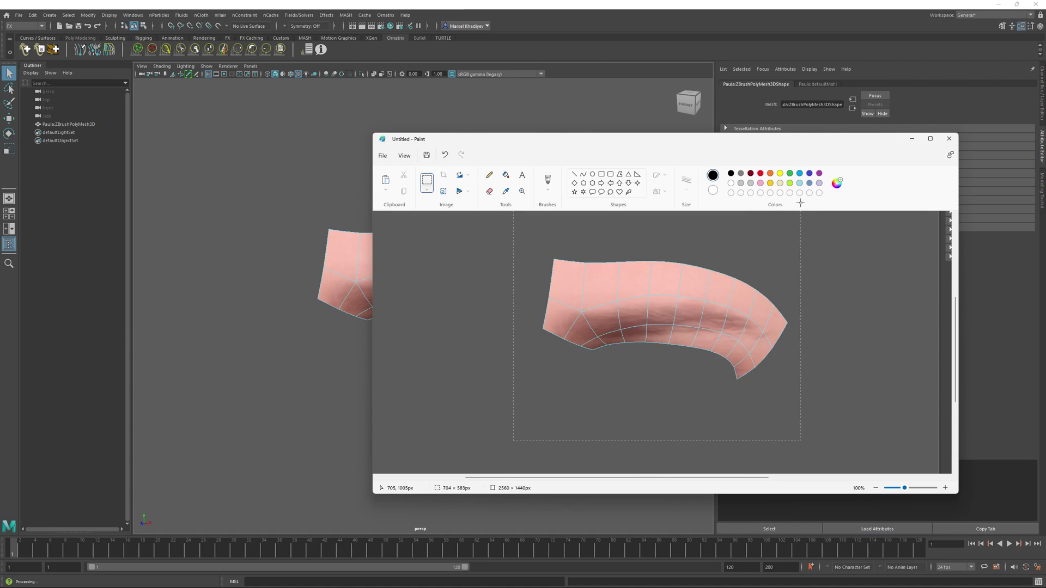
{"action": "scroll", "coordinate": [855, 334], "scroll_direction": "up", "scroll_amount": 2}
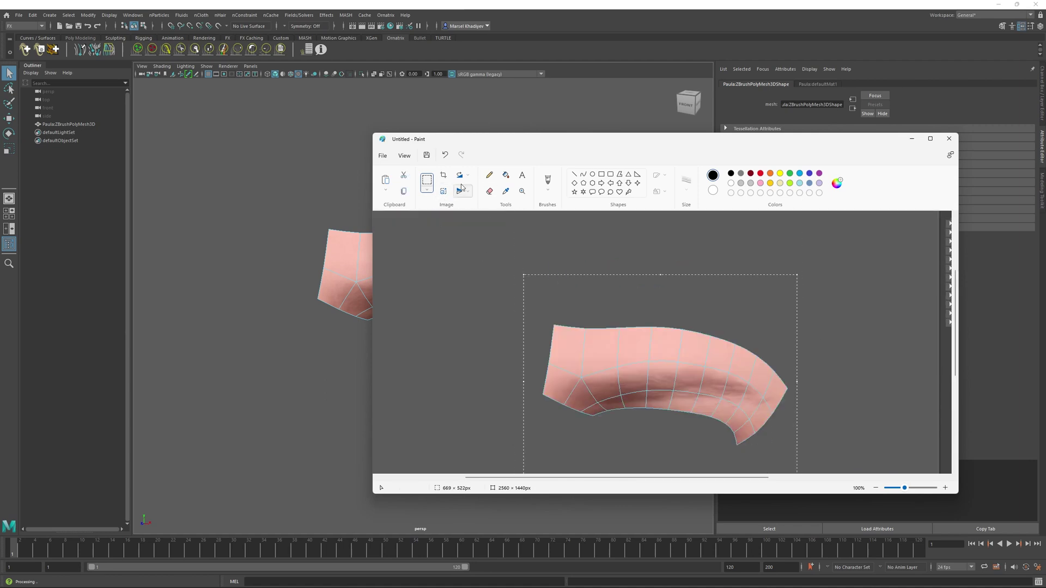
{"action": "left_click", "coordinate": [444, 174]}
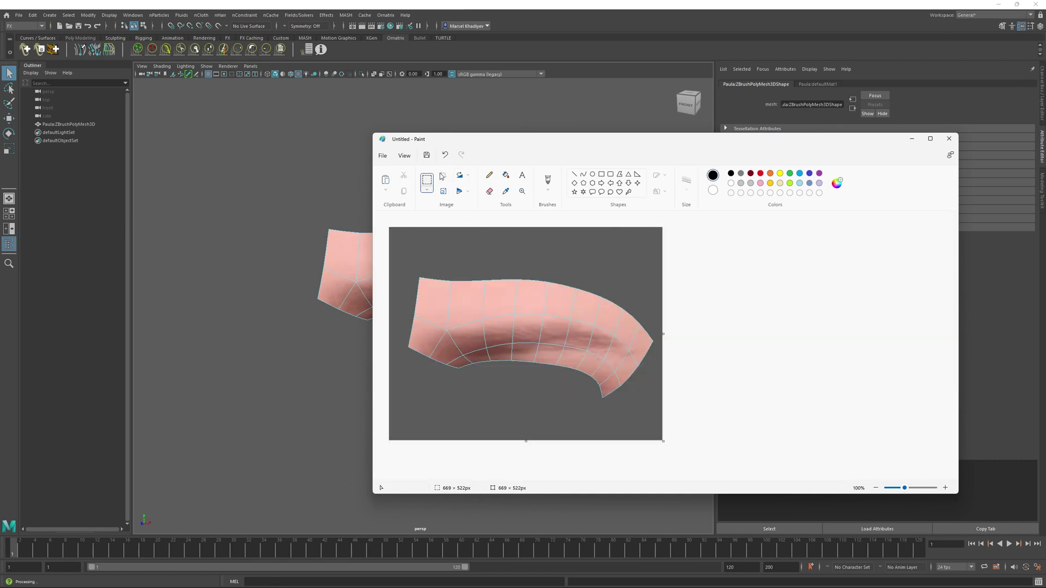
Resize the cropped image by pixels to a width of 150, maintaining the aspect ratio.
{"action": "left_click", "coordinate": [443, 192]}
{"action": "left_click_drag", "start_coordinate": [441, 182], "coordinate": [599, 211]}
{"action": "left_click", "coordinate": [618, 227]}
{"action": "double_click", "coordinate": [634, 238]}
{"action": "type", "text": "150"}
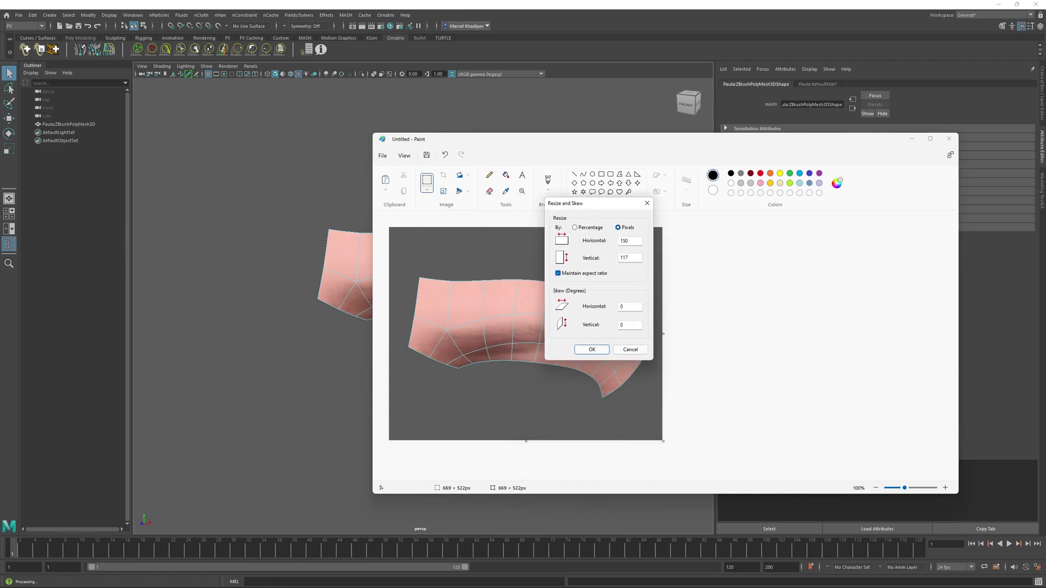
{"action": "left_click", "coordinate": [591, 349]}
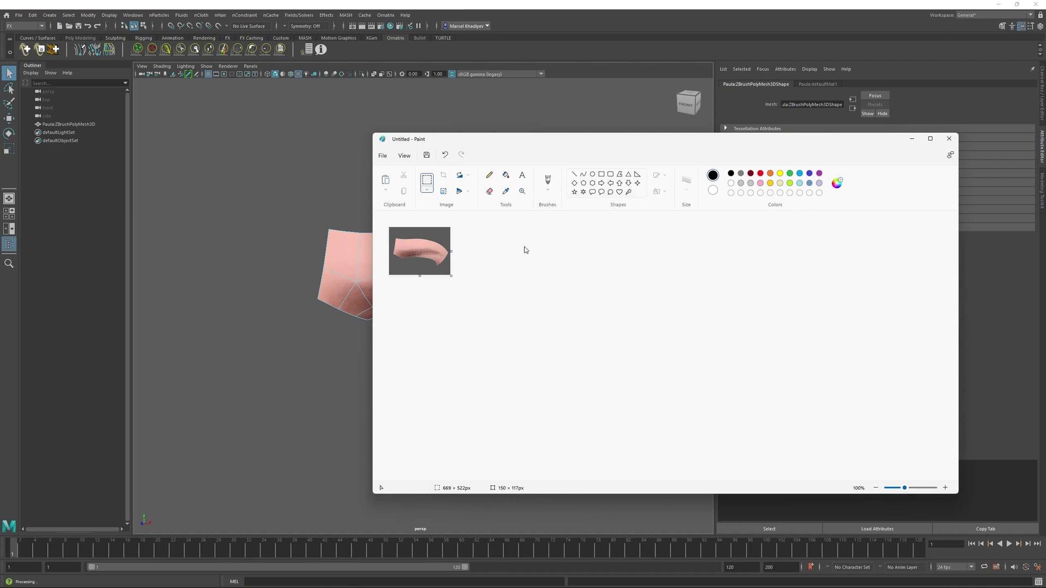
Switch to Maya, open the Ornatrix groom selection and select its grooms folder path.
{"action": "left_click", "coordinate": [563, 7]}
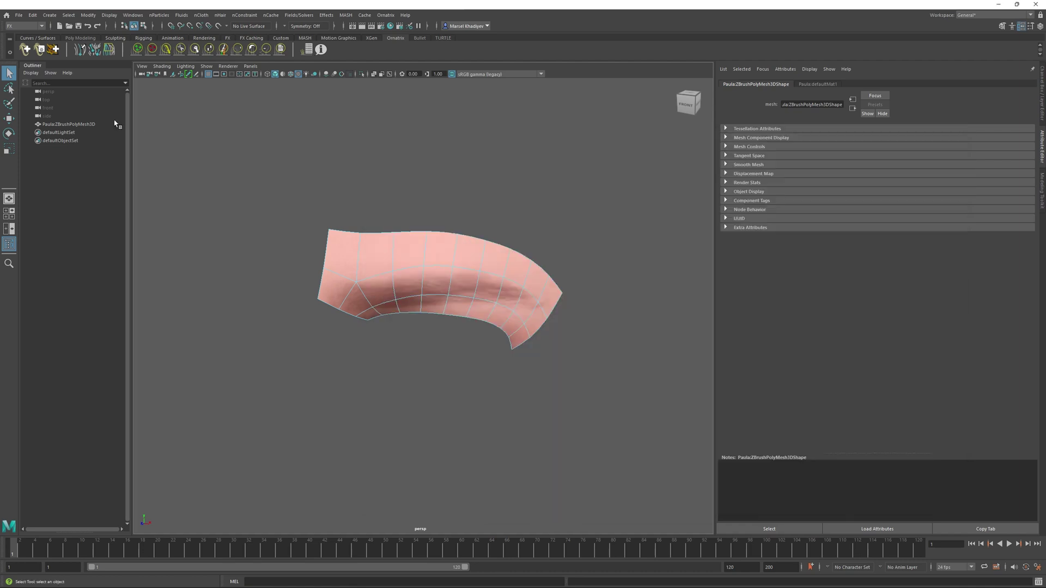
{"action": "left_click", "coordinate": [25, 50]}
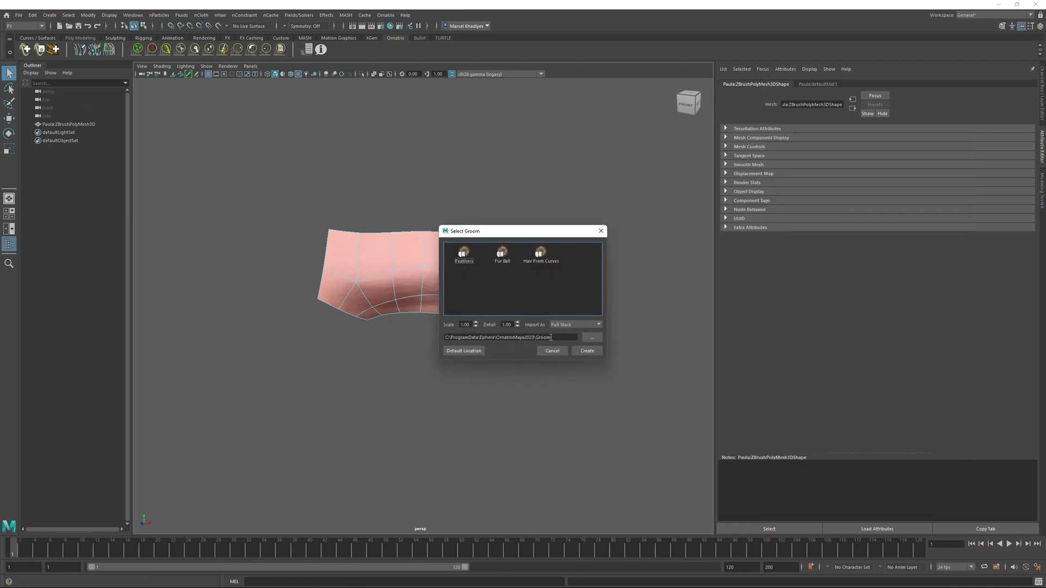
{"action": "left_click_drag", "start_coordinate": [552, 338], "coordinate": [428, 339]}
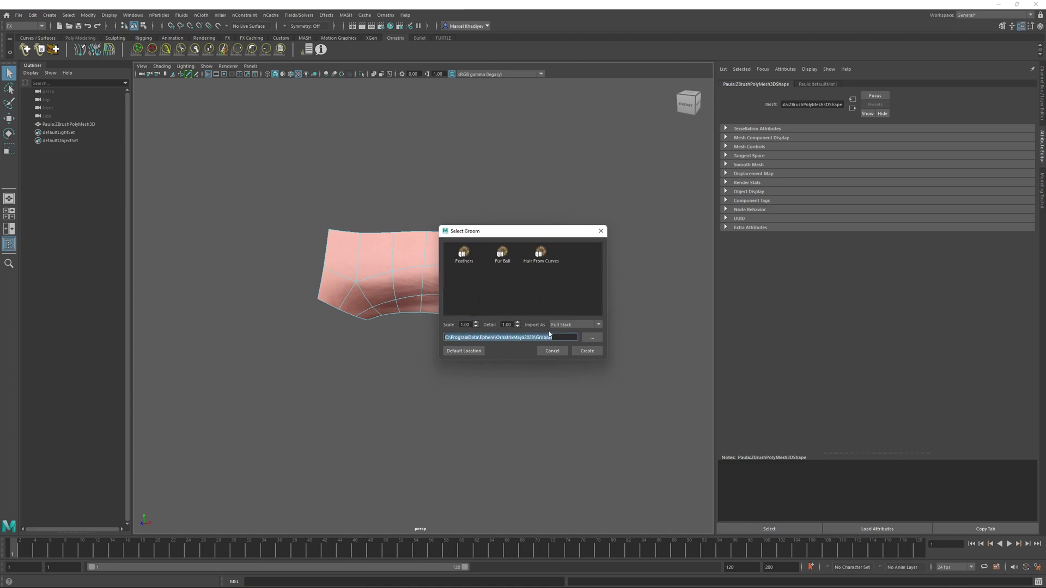
Switch back to Paint, start saving the image and set its destination to the OrnatrixMaya2023\Grooms folder.
{"action": "key", "text": "alt+Tab"}
{"action": "left_click_drag", "start_coordinate": [574, 145], "coordinate": [587, 139]}
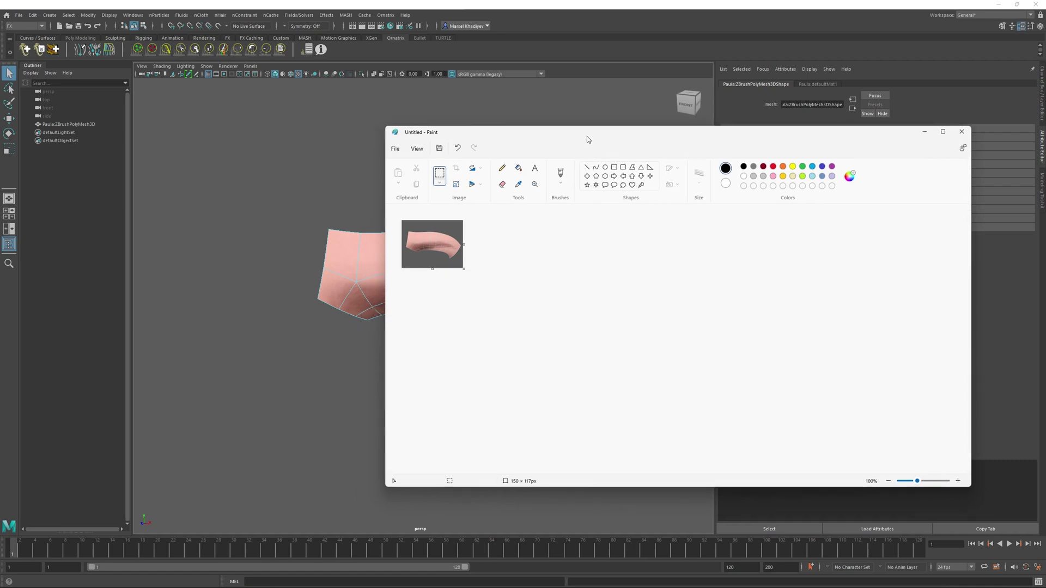
{"action": "key", "text": "ctrl+s"}
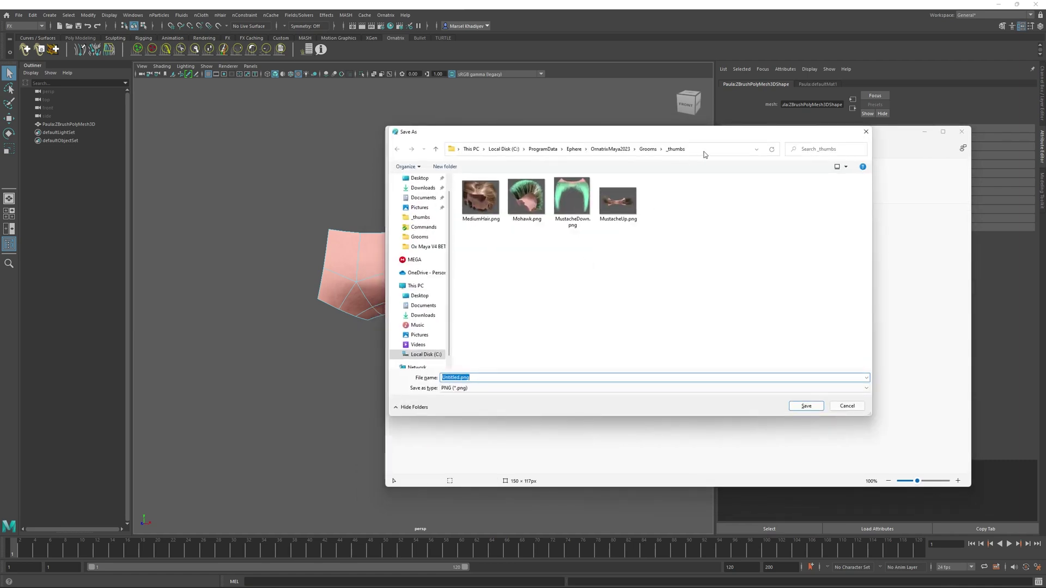
{"action": "left_click", "coordinate": [705, 149]}
{"action": "key", "text": "ctrl+BackSpace"}
{"action": "key", "text": "Return"}
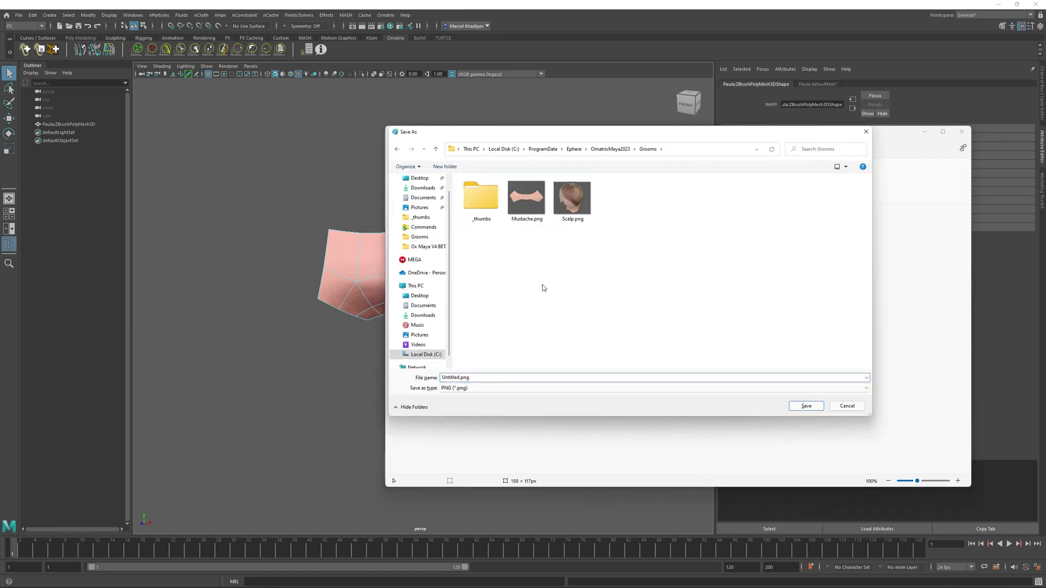
Name the thumbnail image Eyebrow.png and save it.
{"action": "double_click", "coordinate": [458, 377]}
{"action": "left_click_drag", "start_coordinate": [459, 378], "coordinate": [320, 372]}
{"action": "type", "text": "Ye"}
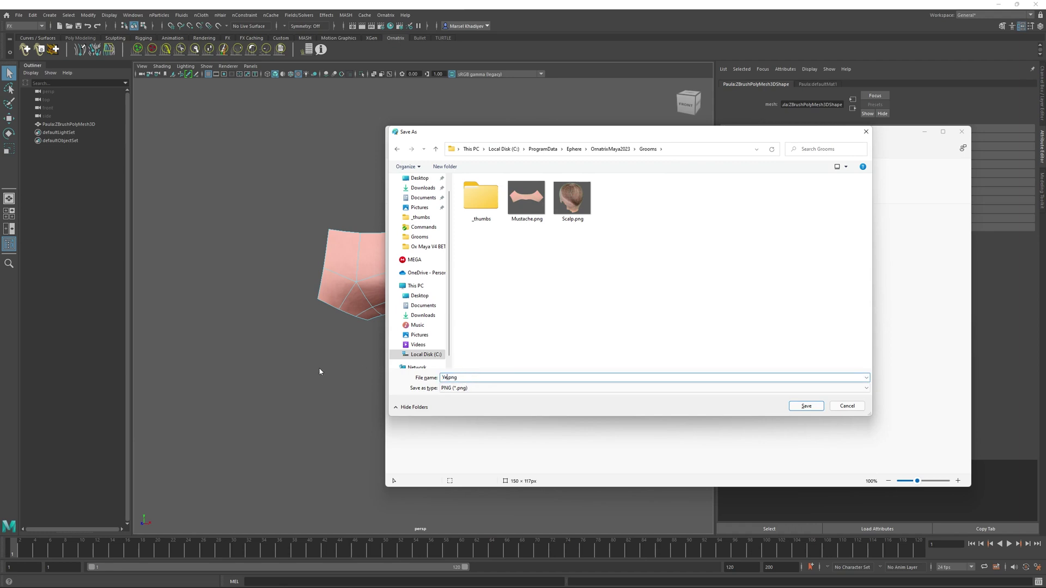
{"action": "key", "text": "BackSpace"}
{"action": "key", "text": "BackSpace"}
{"action": "type", "text": "Eyebrow"}
{"action": "left_click", "coordinate": [811, 409]}
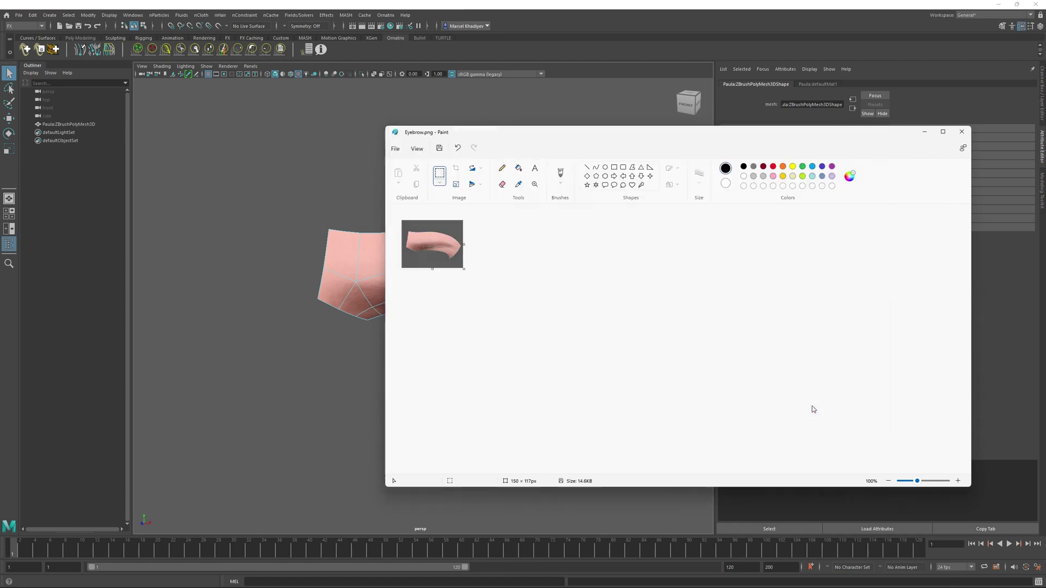
Switch back to Maya and cancel the open groom selection.
{"action": "left_click", "coordinate": [672, 8]}
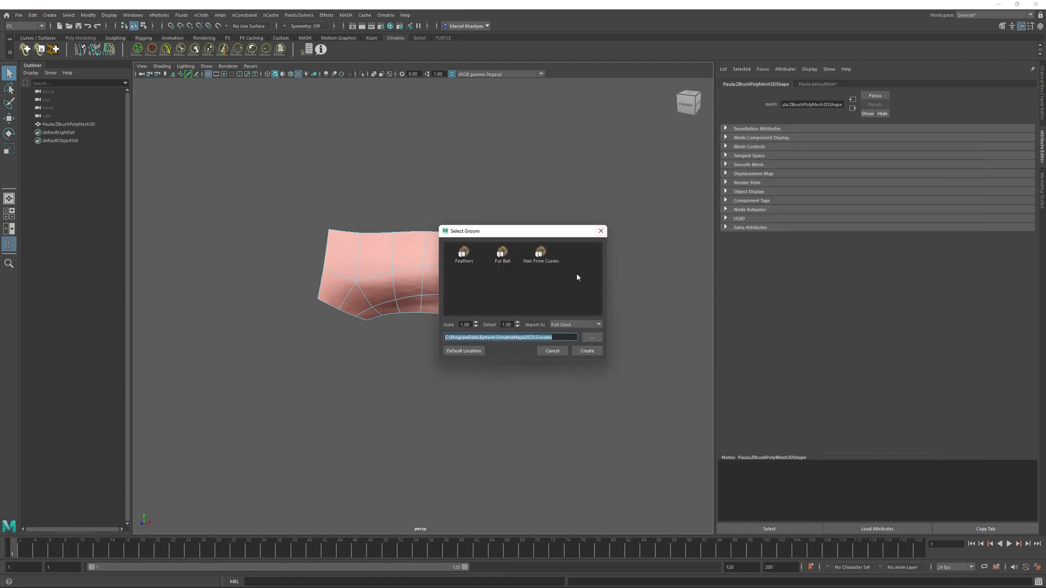
{"action": "left_click", "coordinate": [551, 351]}
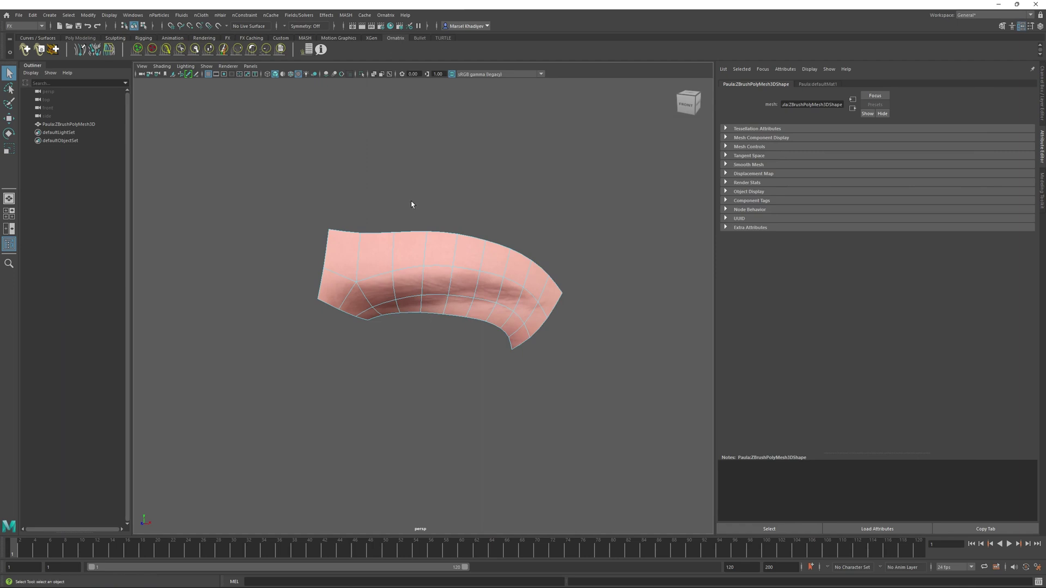
{"action": "left_click_drag", "start_coordinate": [413, 204], "coordinate": [416, 202], "text": "alt"}
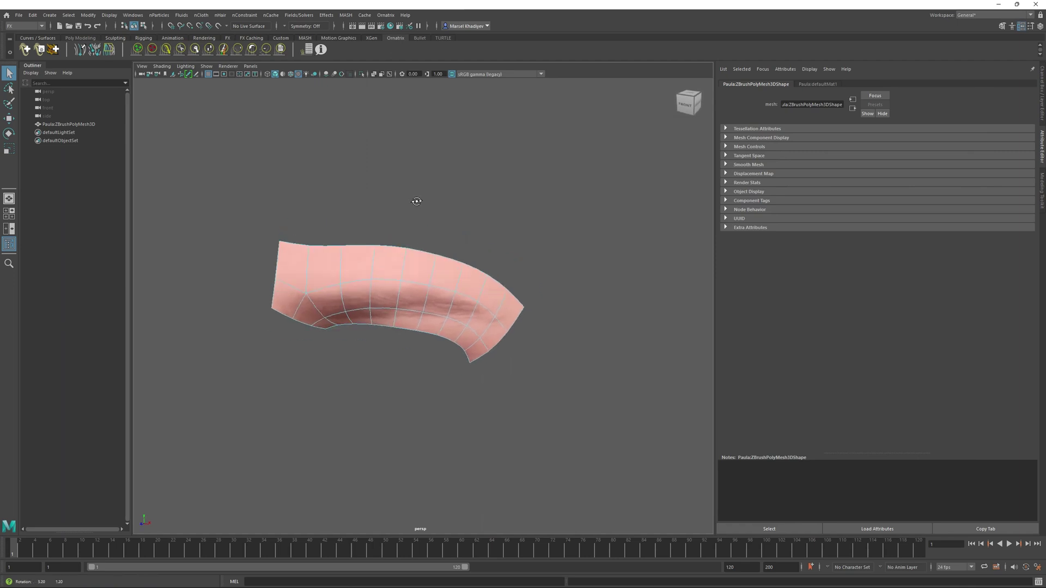
{"action": "left_click_drag", "start_coordinate": [416, 201], "coordinate": [417, 204], "text": "alt"}
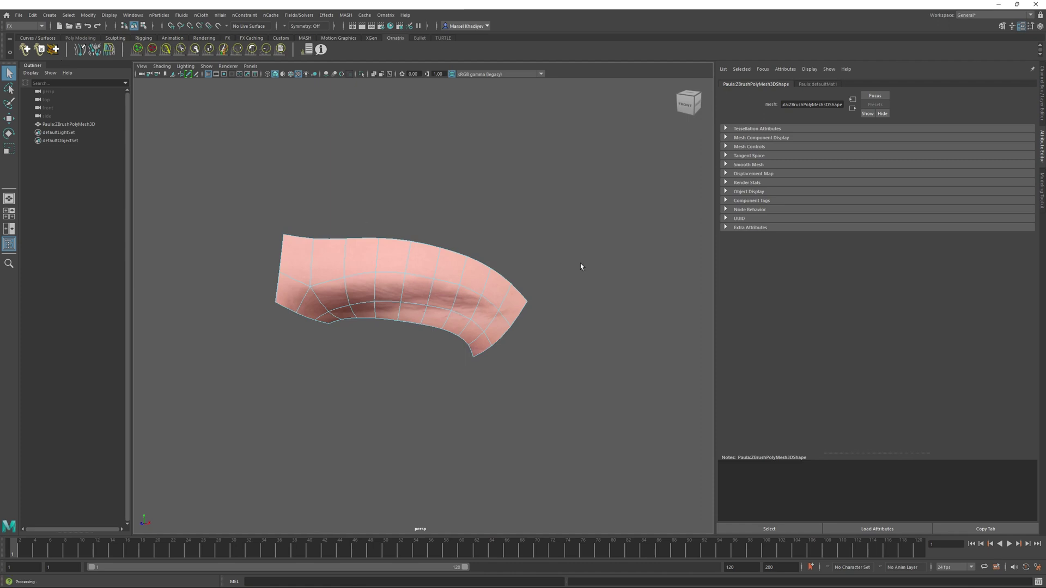
Return the eyebrow mesh to object mode and create the Fur Ball groom on it.
{"action": "right_click", "coordinate": [426, 284]}
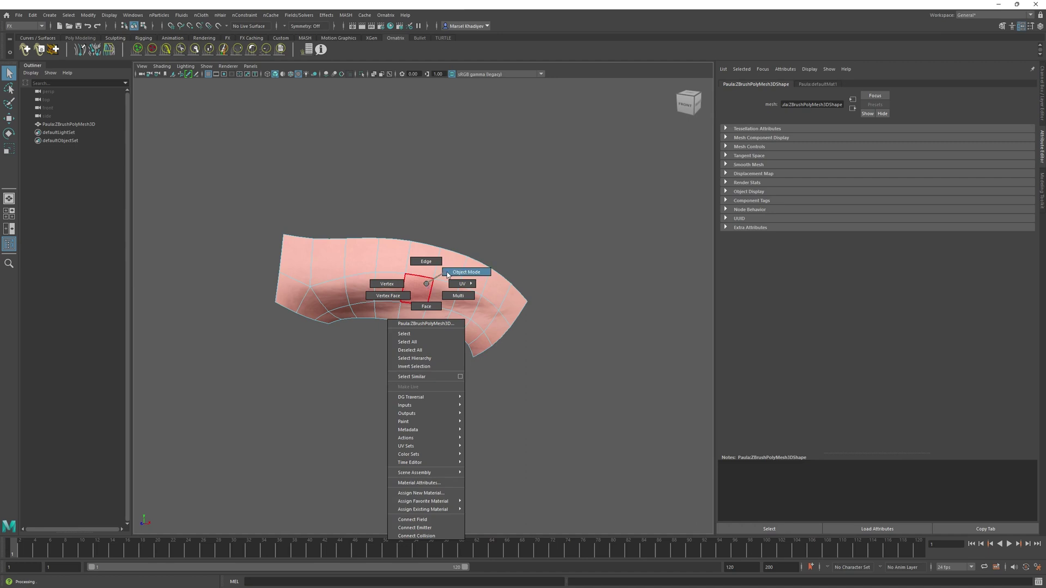
{"action": "left_click", "coordinate": [449, 272]}
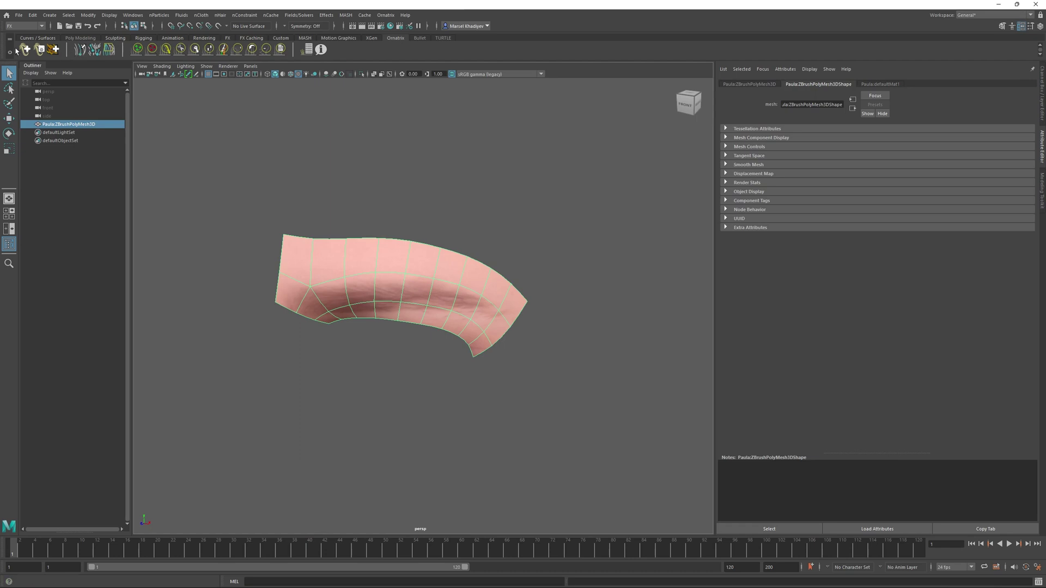
{"action": "left_click", "coordinate": [25, 49]}
{"action": "double_click", "coordinate": [489, 252]}
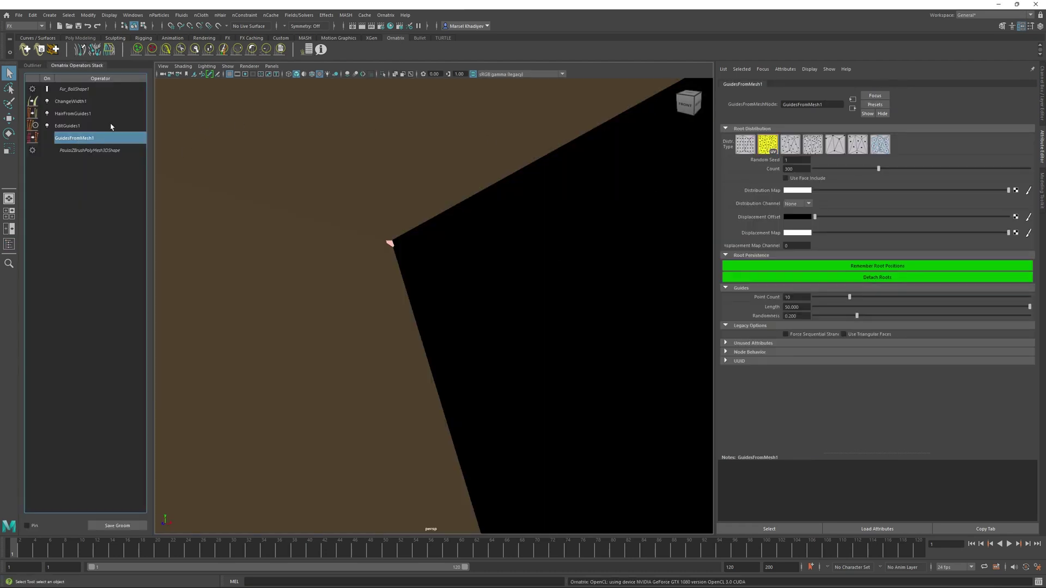
Adjust the GuidesFromMesh guides to a much shorter length and set the ChangeWidth width to about 0.038.
{"action": "left_click", "coordinate": [824, 307]}
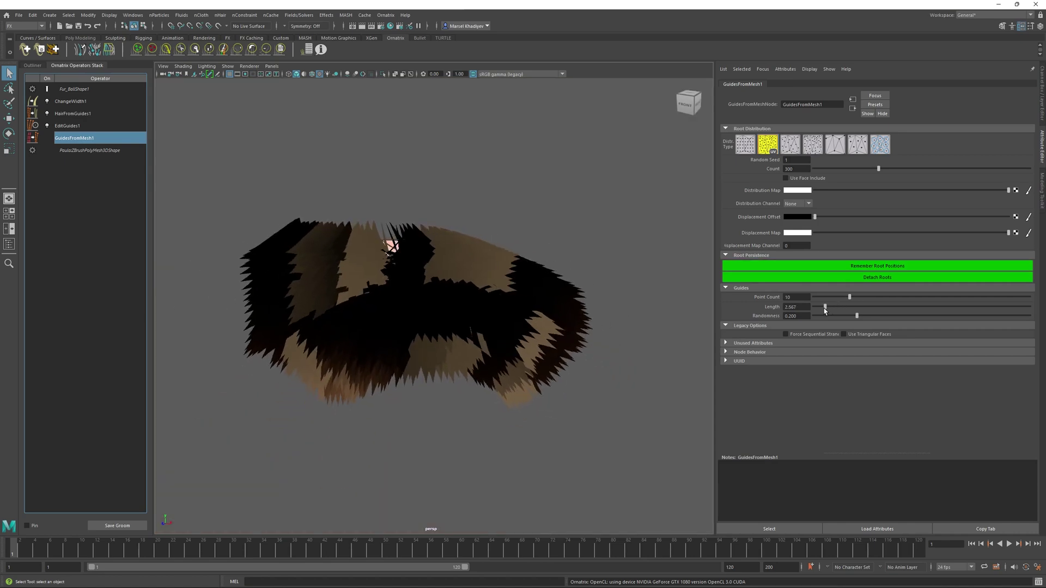
{"action": "left_click_drag", "start_coordinate": [824, 310], "coordinate": [820, 312]}
{"action": "left_click", "coordinate": [76, 101]}
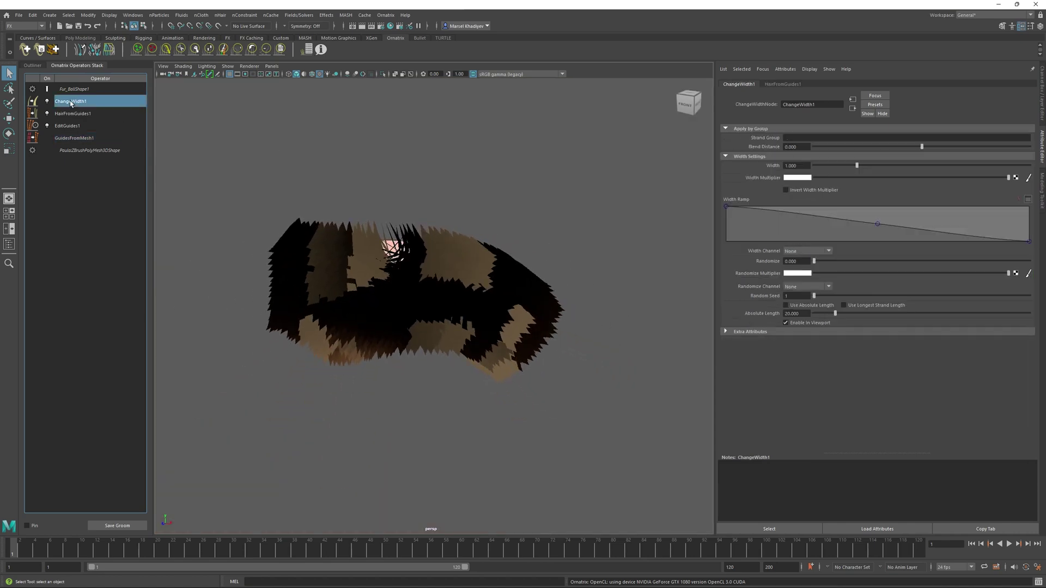
{"action": "left_click_drag", "start_coordinate": [820, 170], "coordinate": [816, 172]}
{"action": "left_click", "coordinate": [74, 138]}
{"action": "left_click_drag", "start_coordinate": [820, 306], "coordinate": [823, 306]}
Move the EditGuides operator above HairFromGuides in the operator stack.
{"action": "left_click", "coordinate": [67, 127]}
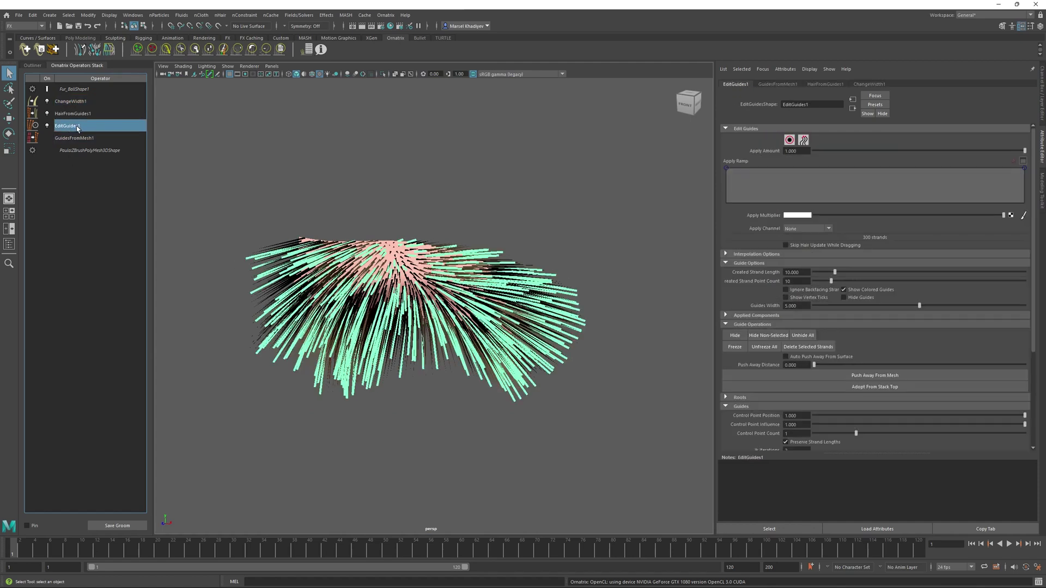
{"action": "left_click_drag", "start_coordinate": [78, 130], "coordinate": [70, 115]}
{"action": "left_click", "coordinate": [70, 115]}
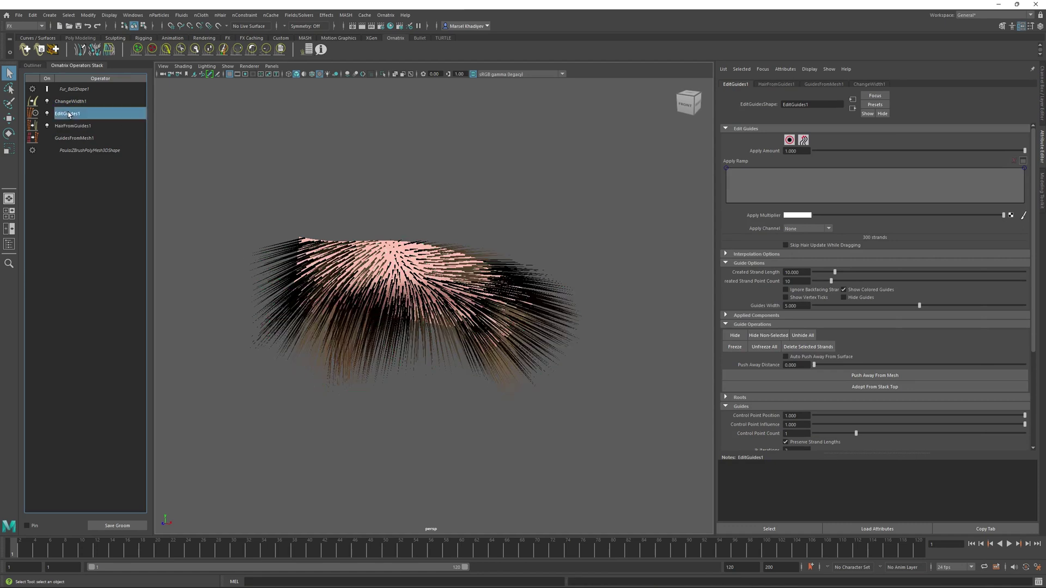
Delete the strands along the outer edges of the eyebrow mesh with the Delete brush, leaving a narrow brow band.
{"action": "left_click", "coordinate": [153, 50]}
{"action": "left_click_drag", "start_coordinate": [336, 218], "coordinate": [334, 204], "text": "alt"}
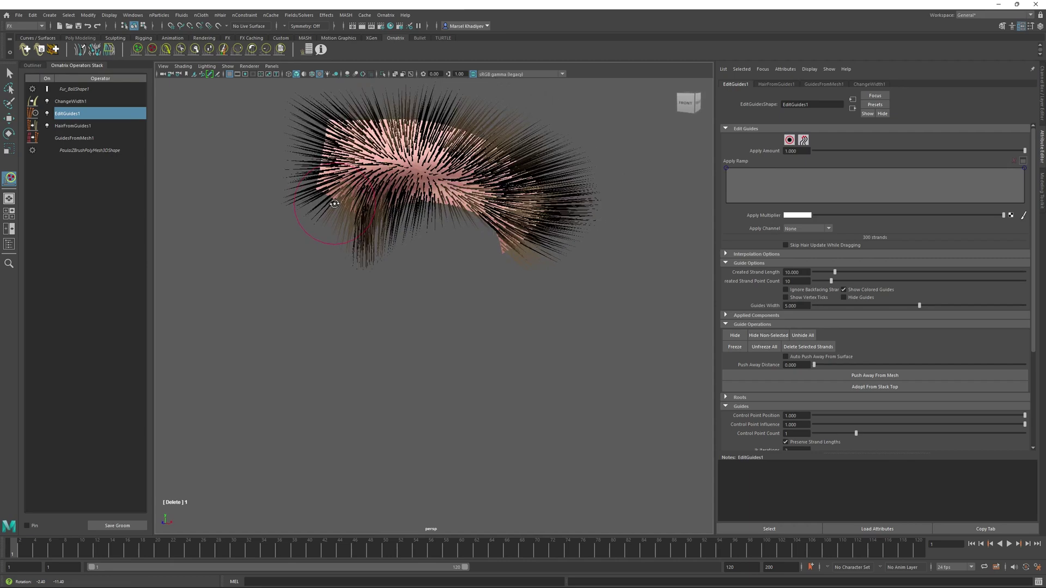
{"action": "mouse_move", "coordinate": [299, 123]}
{"action": "left_mouse_down"}
{"action": "mouse_move", "coordinate": [392, 96]}
{"action": "mouse_move", "coordinate": [512, 133]}
{"action": "left_mouse_up"}
{"action": "mouse_move", "coordinate": [523, 229]}
{"action": "left_mouse_down"}
{"action": "mouse_move", "coordinate": [479, 255]}
{"action": "mouse_move", "coordinate": [299, 206]}
{"action": "mouse_move", "coordinate": [470, 105]}
{"action": "mouse_move", "coordinate": [566, 168]}
{"action": "left_mouse_up"}
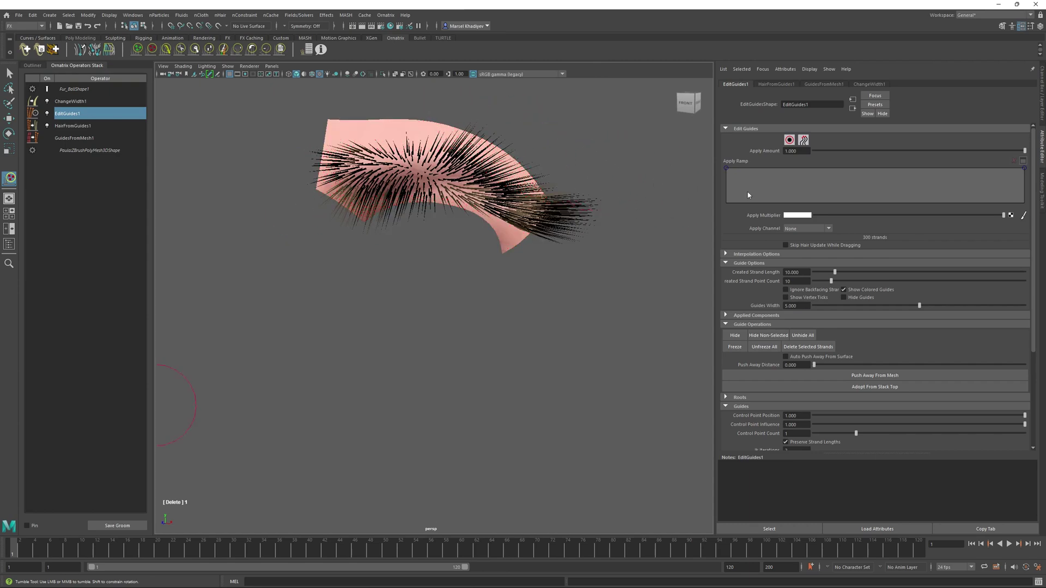
Add a Surface Comb with an upward sink at the brow's thick end and make it affect the whole strand.
{"action": "left_click", "coordinate": [386, 15]}
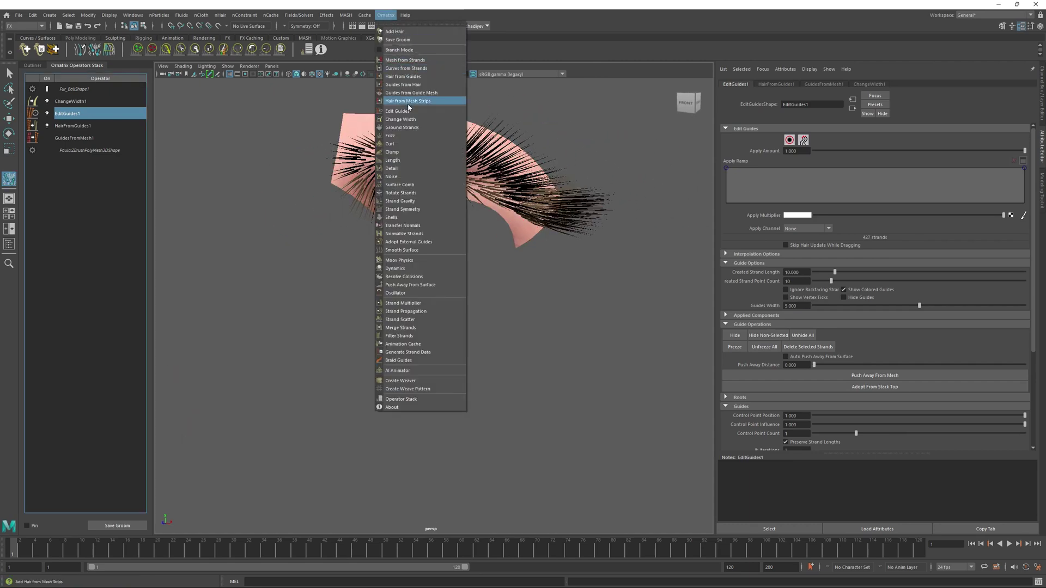
{"action": "left_click", "coordinate": [399, 185]}
{"action": "left_click", "coordinate": [96, 49]}
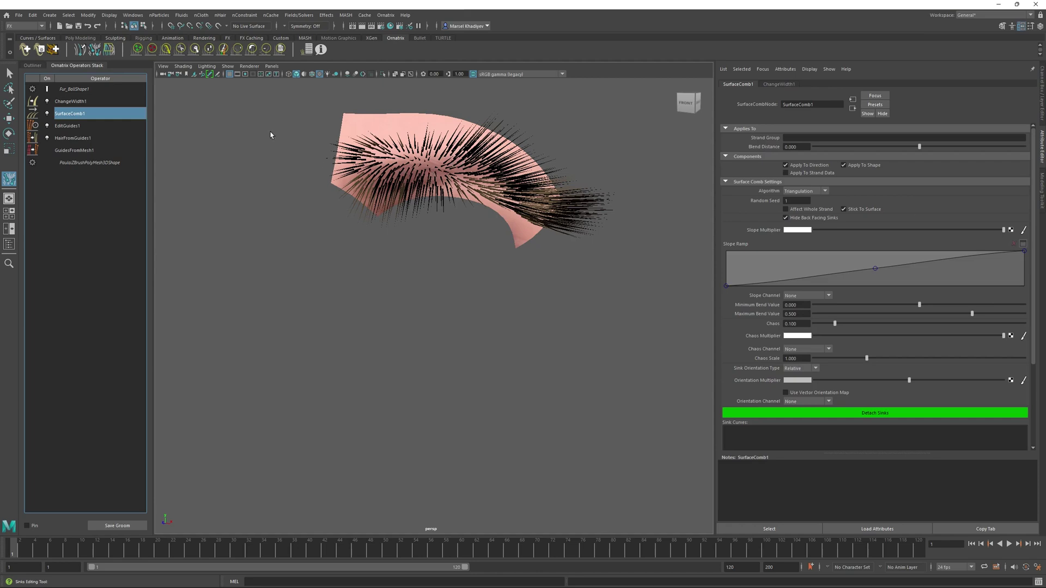
{"action": "left_click", "coordinate": [381, 168]}
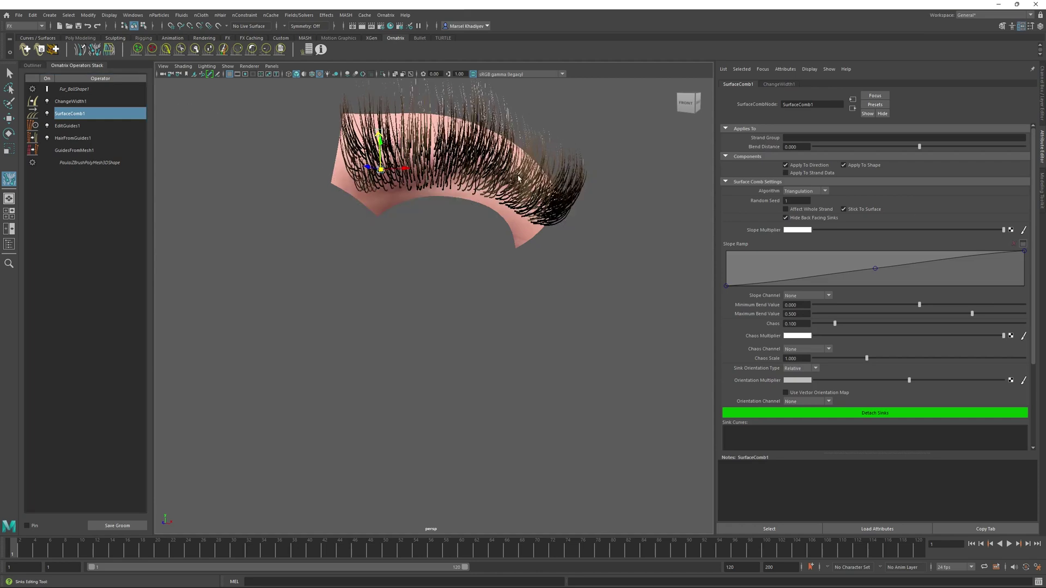
{"action": "left_click", "coordinate": [826, 210]}
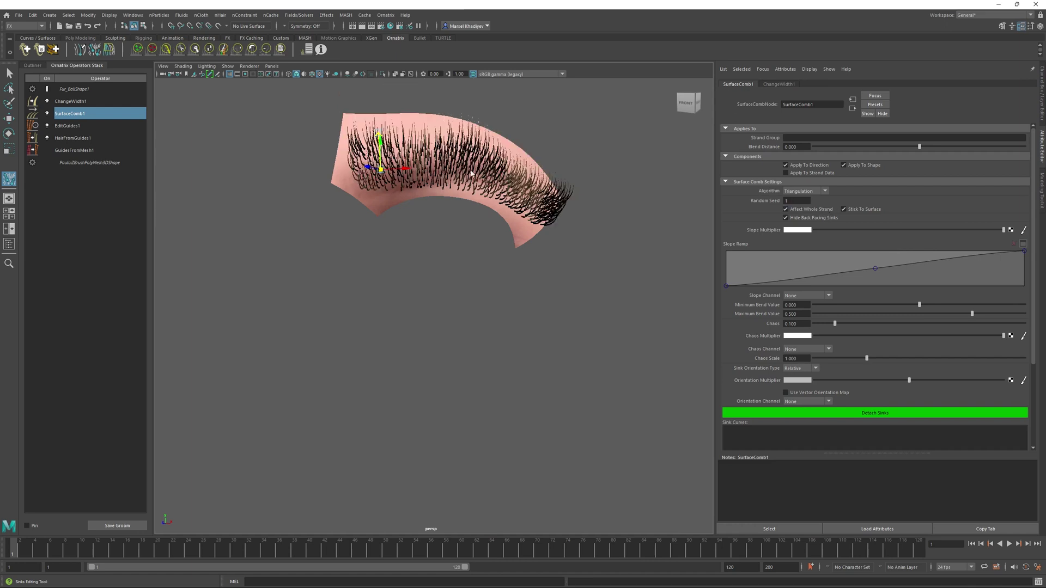
Draw comb sinks along the brow's middle and thin end to direct the strands outward, and refine the first two sinks.
{"action": "left_click_drag", "start_coordinate": [536, 203], "coordinate": [554, 227]}
{"action": "left_click_drag", "start_coordinate": [423, 160], "coordinate": [511, 187]}
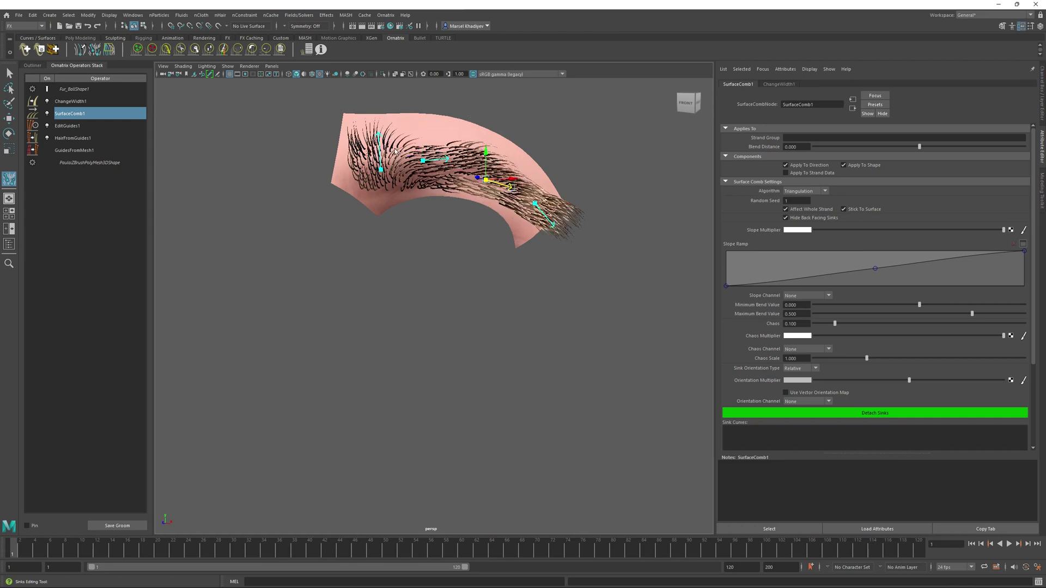
{"action": "left_click", "coordinate": [381, 169]}
{"action": "left_click_drag", "start_coordinate": [381, 172], "coordinate": [391, 118]}
{"action": "left_click", "coordinate": [424, 161]}
{"action": "left_click_drag", "start_coordinate": [427, 163], "coordinate": [471, 173]}
Undo the last grouping of the operators and revisit the Width setting of the ChangeWidth operator.
{"action": "key", "text": "ctrl+z"}
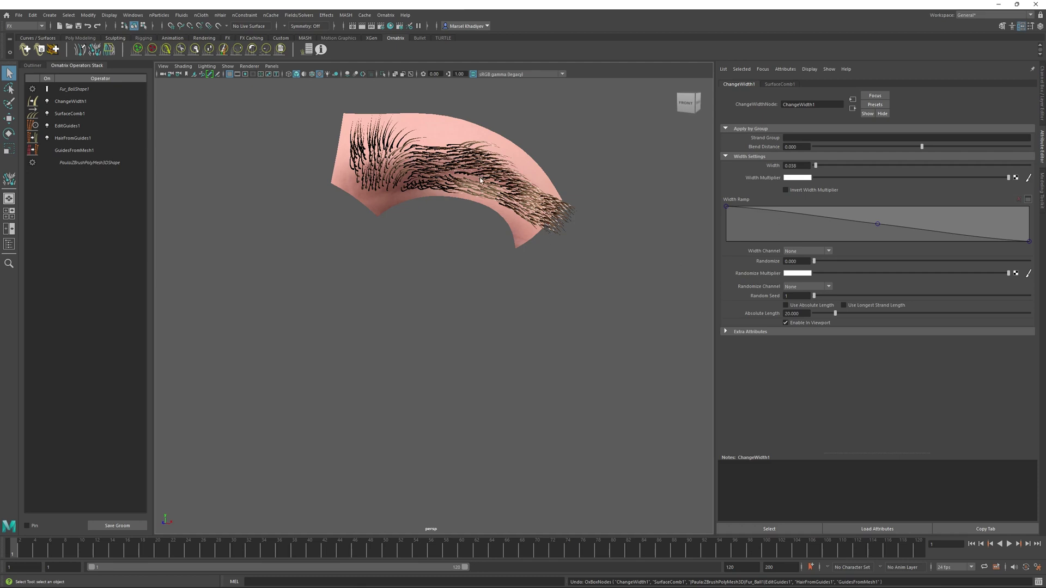
{"action": "left_click", "coordinate": [77, 104]}
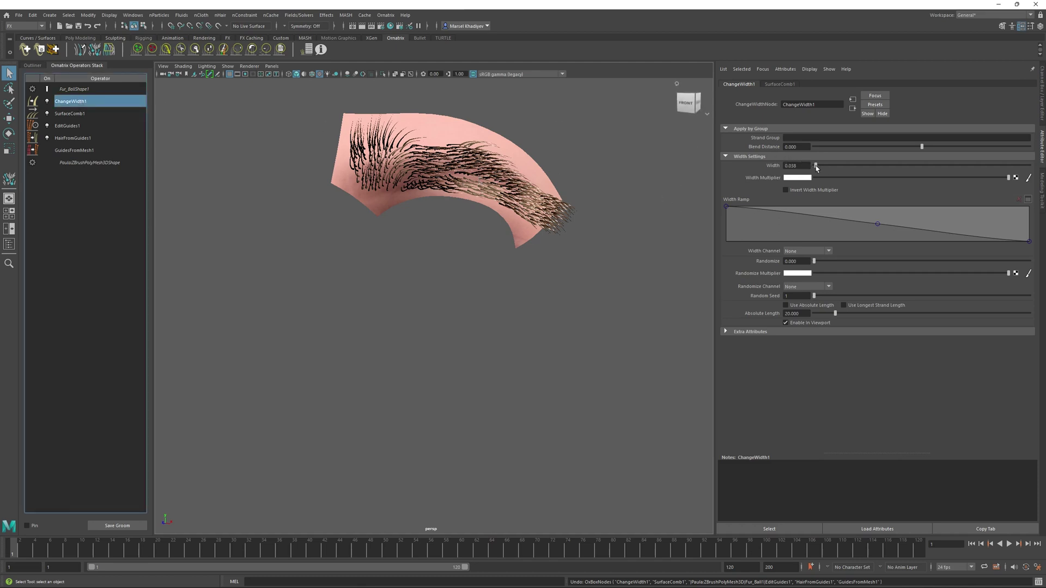
{"action": "left_click_drag", "start_coordinate": [815, 165], "coordinate": [815, 165]}
Add a Length operator on top of the stack and keep it enabled with a value of 1.000.
{"action": "left_click", "coordinate": [386, 15]}
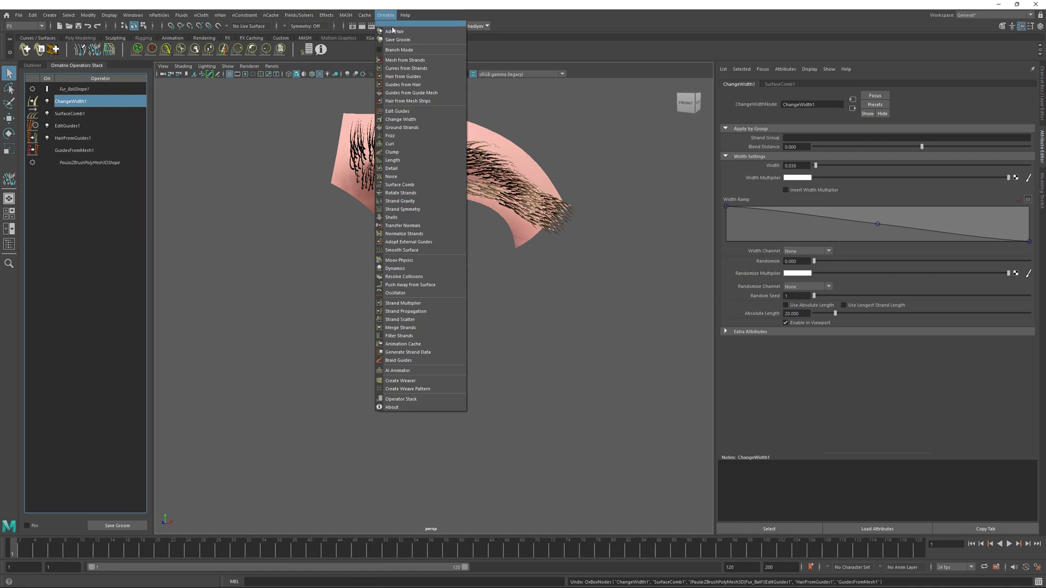
{"action": "left_click", "coordinate": [392, 160]}
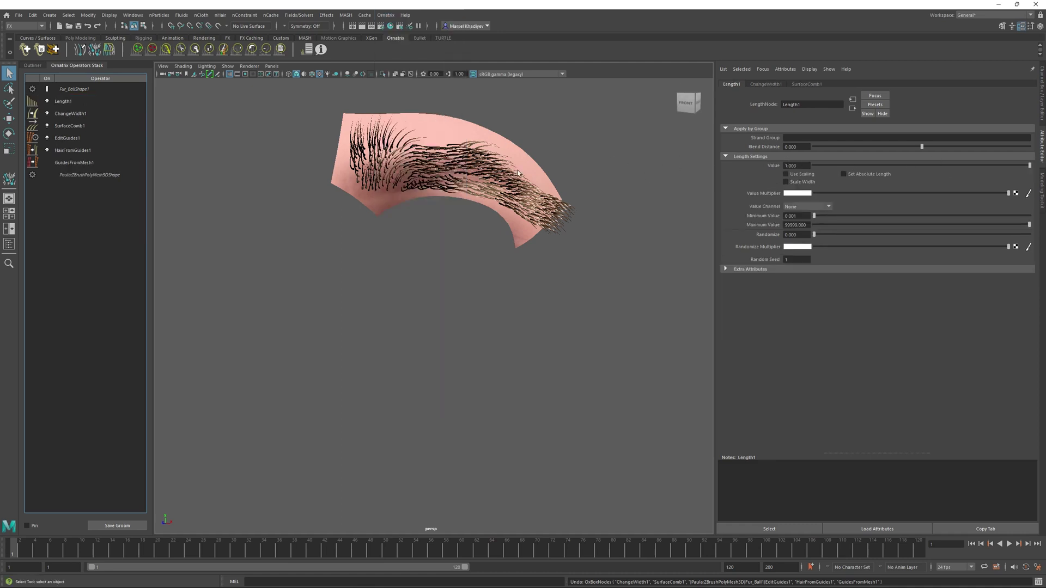
{"action": "mouse_move", "coordinate": [1031, 168]}
{"action": "left_mouse_down"}
{"action": "mouse_move", "coordinate": [839, 166]}
{"action": "mouse_move", "coordinate": [1030, 165]}
{"action": "left_mouse_up"}
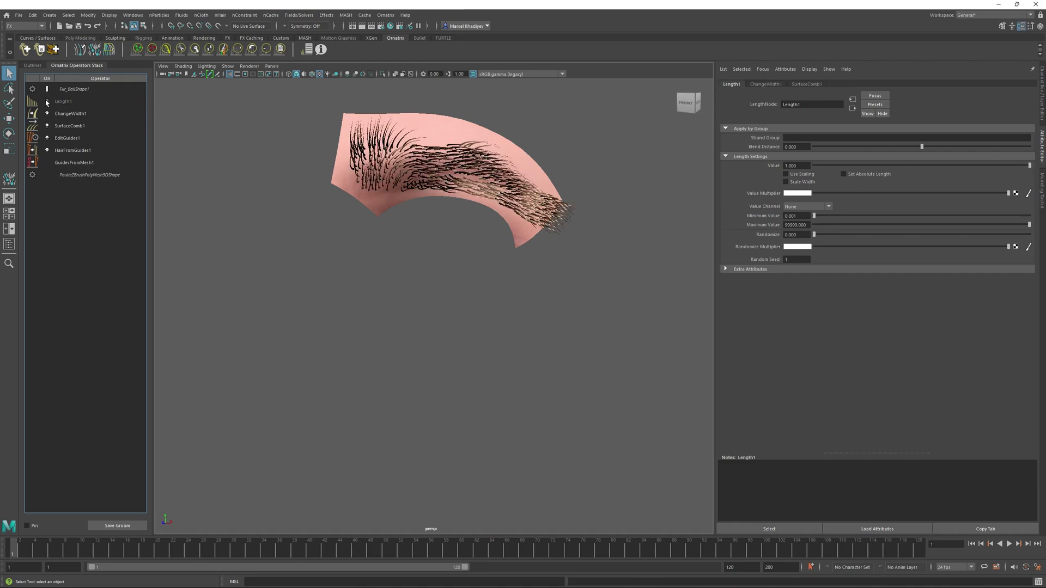
{"action": "left_click", "coordinate": [66, 103]}
Add a Frizz operator and set its amount to about 0.190 and its outlier fraction to 0.
{"action": "left_click", "coordinate": [385, 15]}
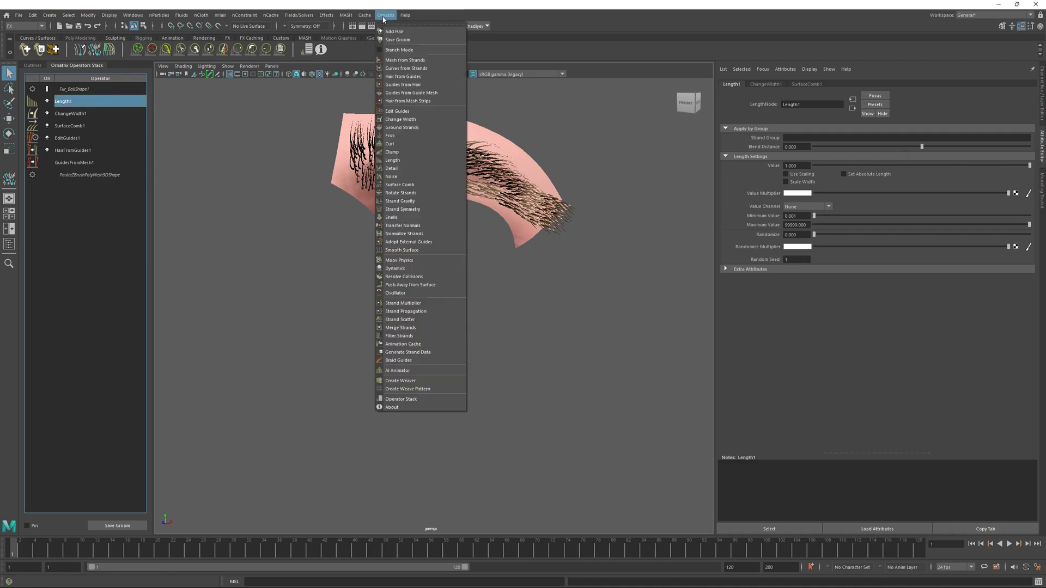
{"action": "left_click", "coordinate": [406, 119]}
{"action": "left_click_drag", "start_coordinate": [853, 166], "coordinate": [815, 167]}
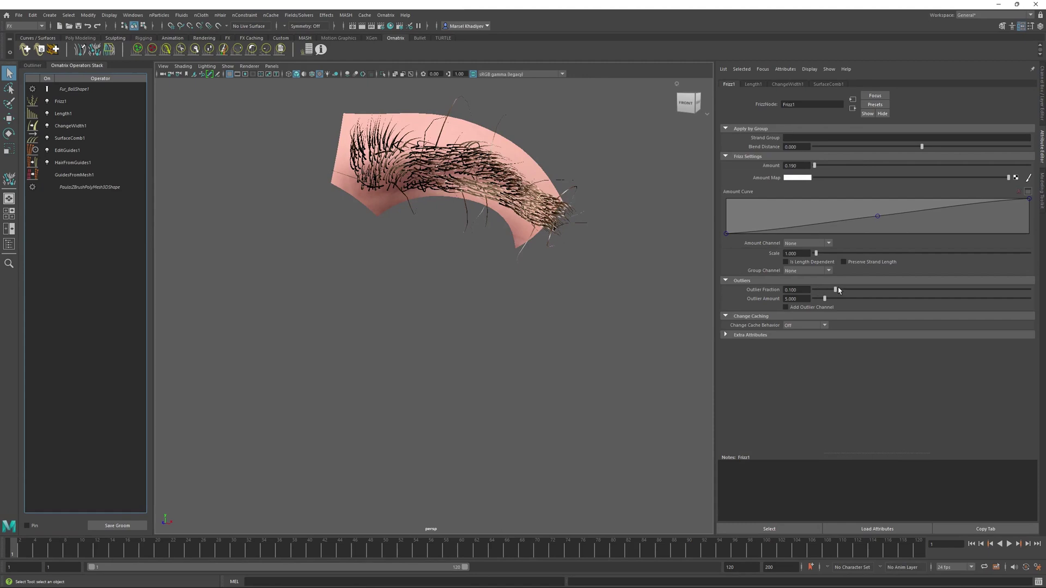
{"action": "left_click_drag", "start_coordinate": [835, 289], "coordinate": [795, 292]}
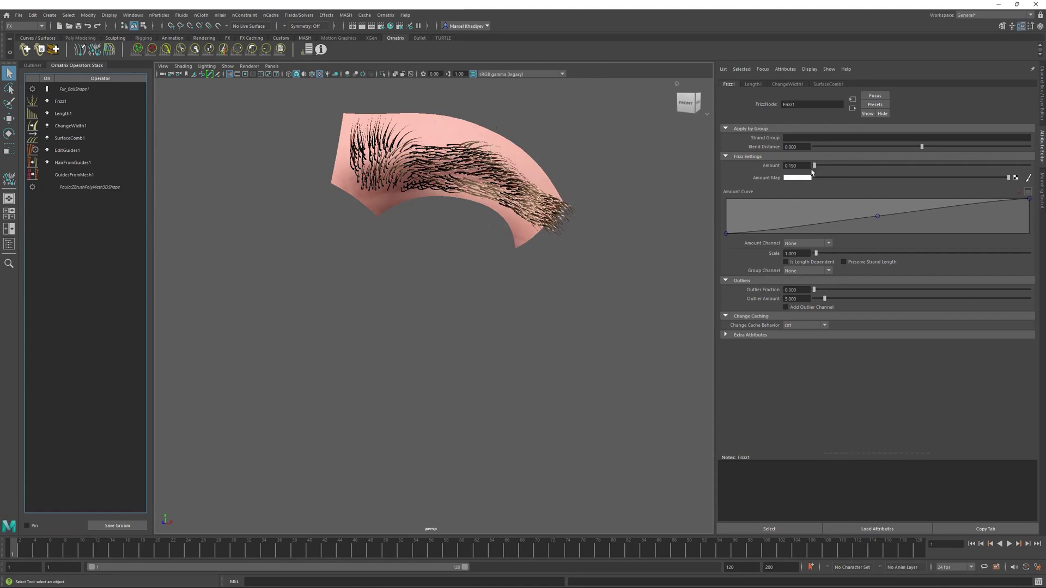
{"action": "left_click_drag", "start_coordinate": [816, 169], "coordinate": [816, 170]}
{"action": "key", "text": "ctrl+z"}
Box all operators from Frizz1 down to GuidesFromMesh1 into a single groom operator.
{"action": "left_click", "coordinate": [71, 104]}
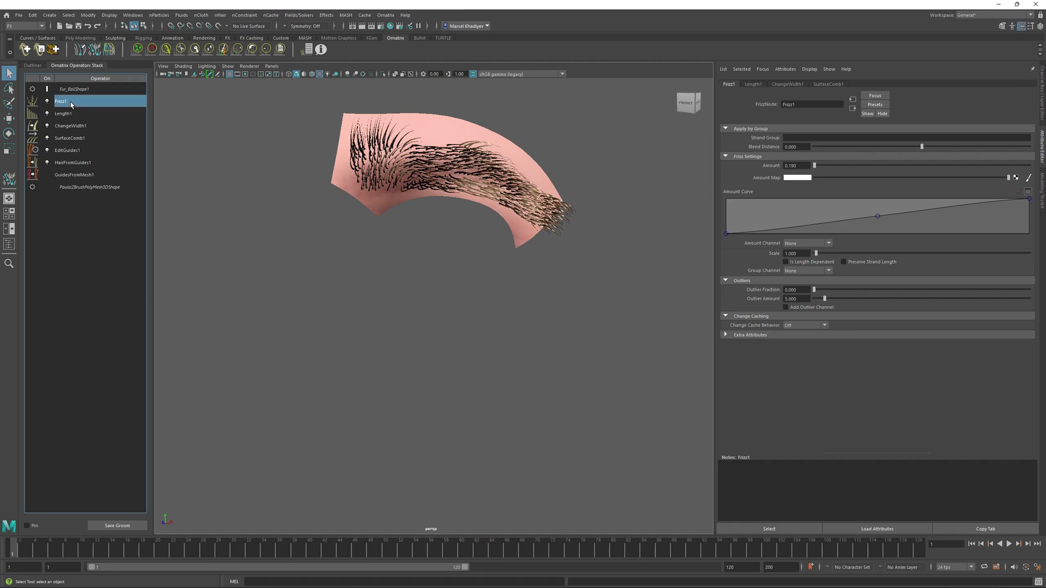
{"action": "left_click", "coordinate": [78, 177], "text": "shift"}
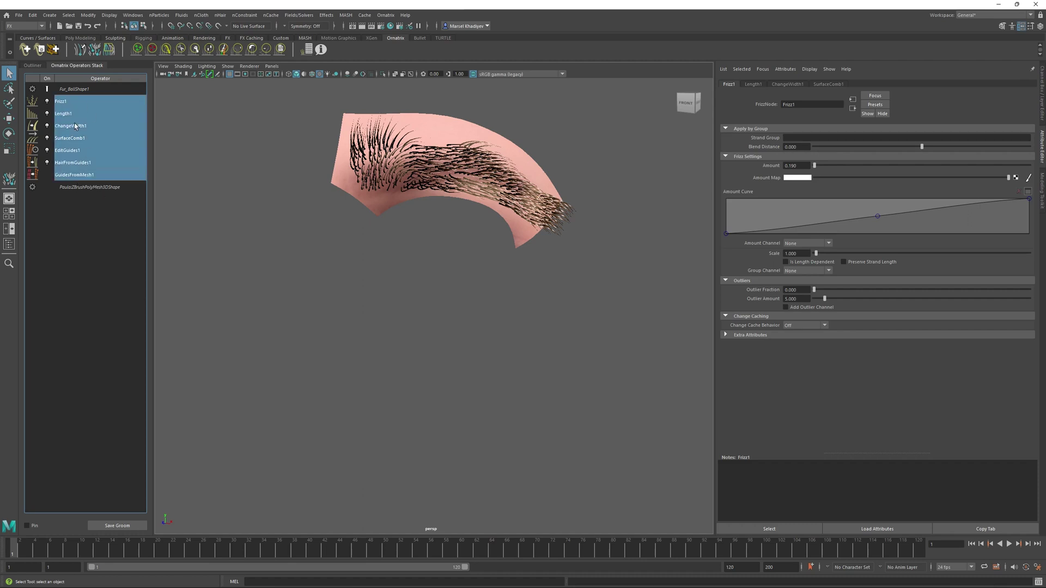
{"action": "right_click", "coordinate": [84, 166]}
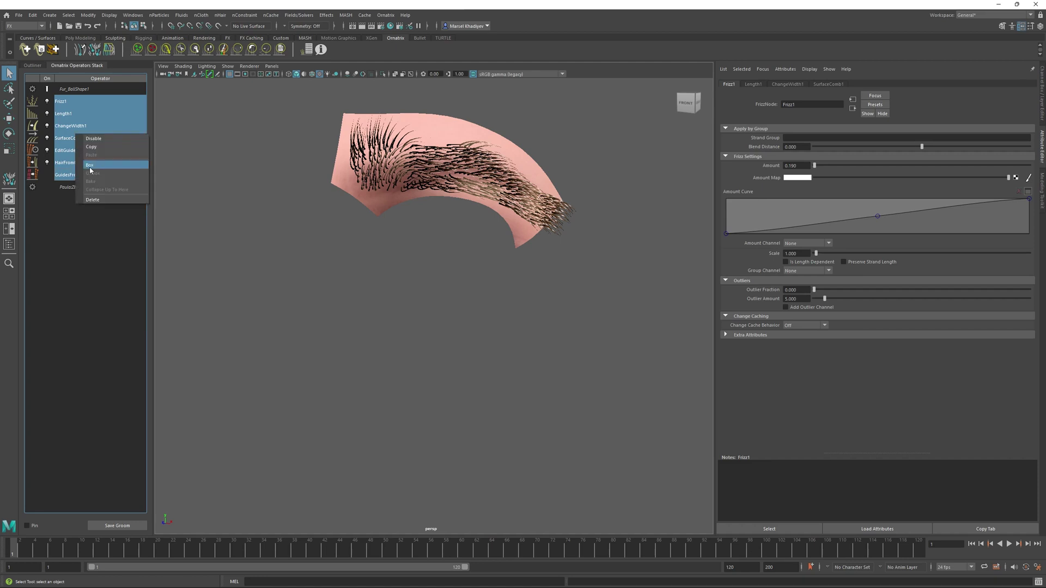
{"action": "left_click", "coordinate": [91, 165]}
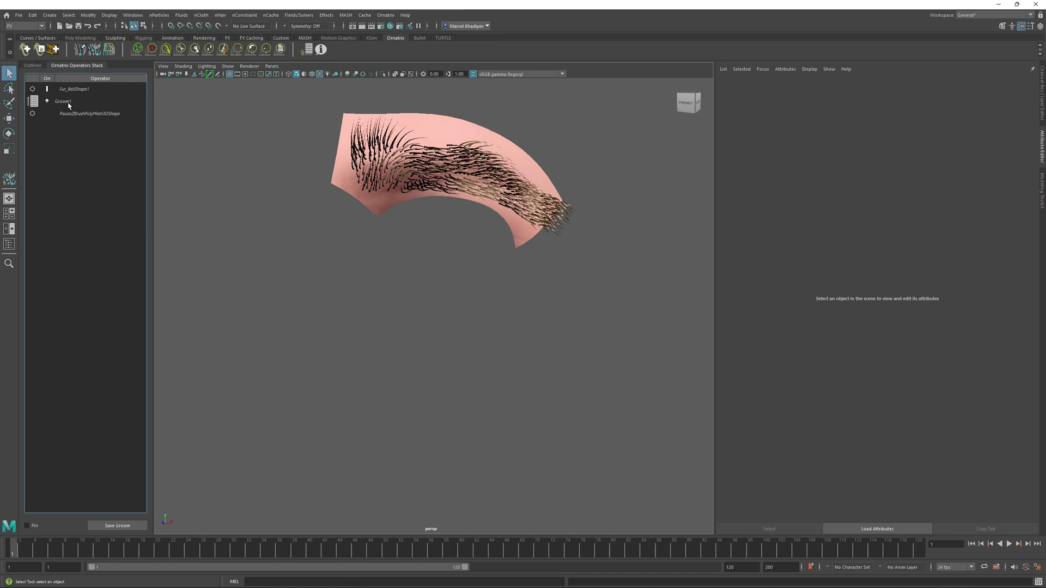
Open the groom's parameters script for editing in Notepad++ and reload the modified file.
{"action": "left_click", "coordinate": [69, 103]}
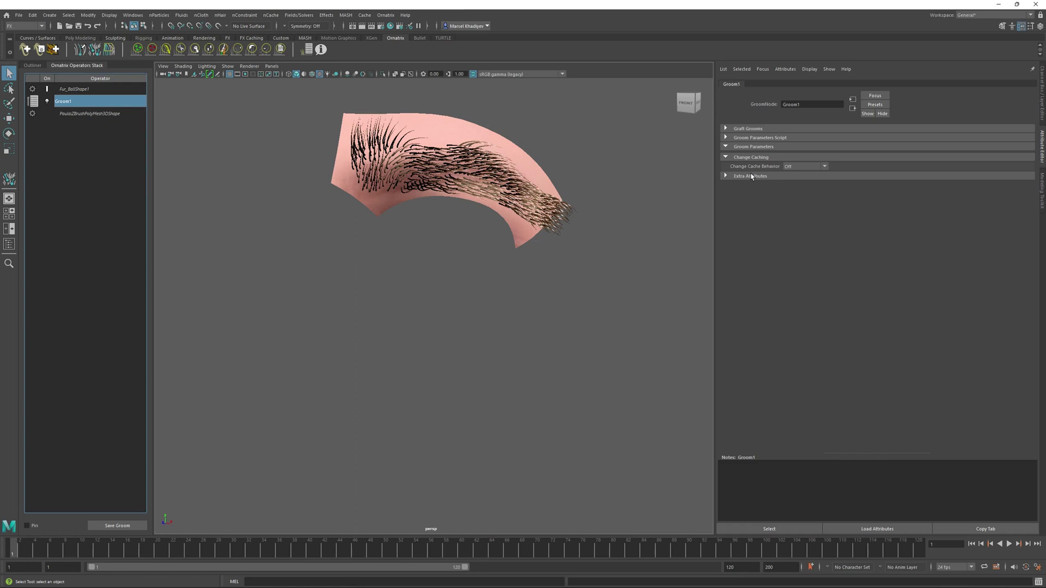
{"action": "left_click", "coordinate": [725, 137]}
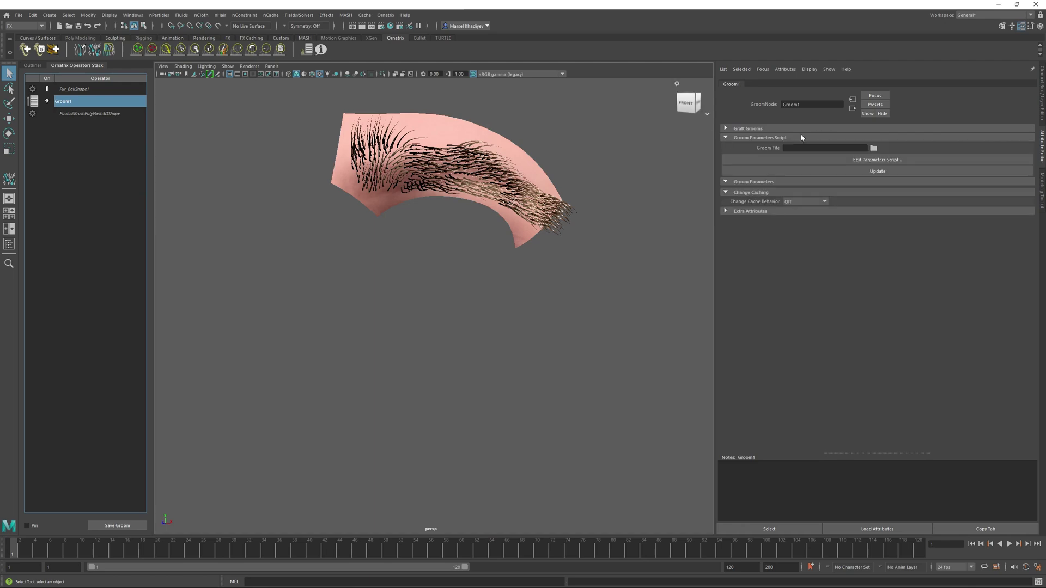
{"action": "left_click", "coordinate": [888, 161]}
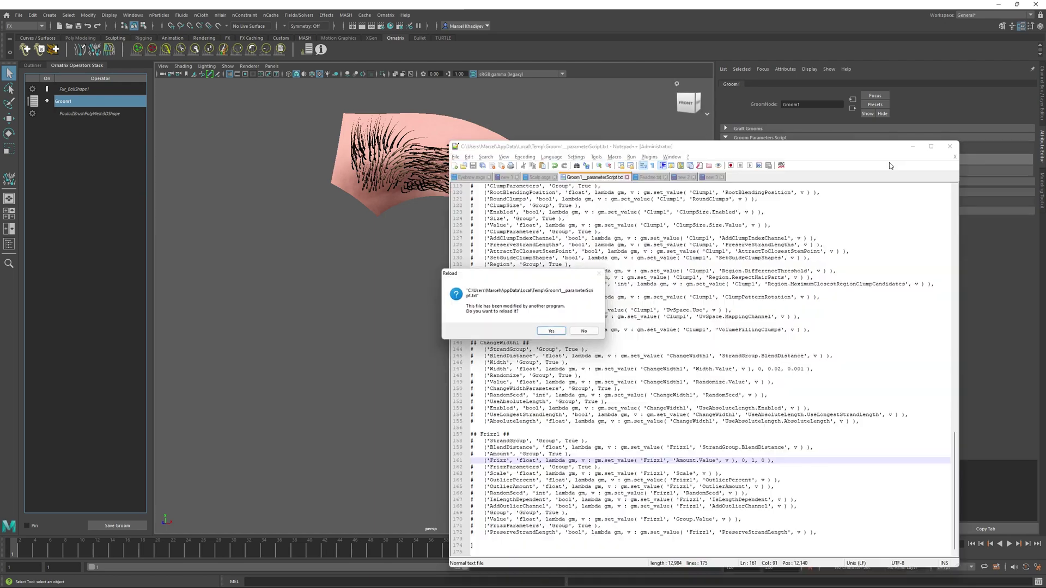
{"action": "left_click", "coordinate": [543, 332]}
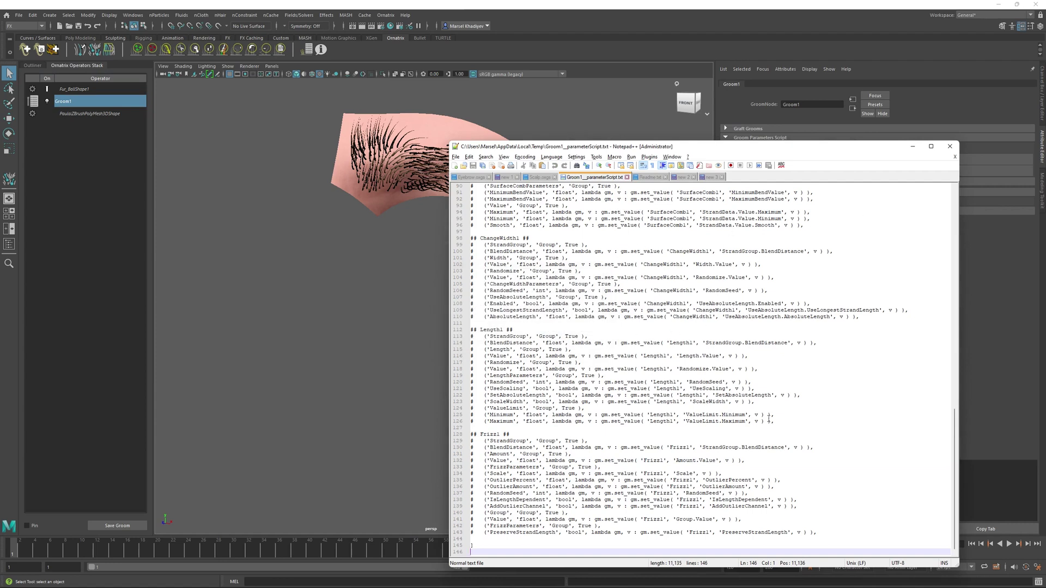
Uncomment the PointCount parameter of GuidesFromMesh1 and give it a maximum of 20 and a default of 10.
{"action": "left_click_drag", "start_coordinate": [955, 444], "coordinate": [965, 216]}
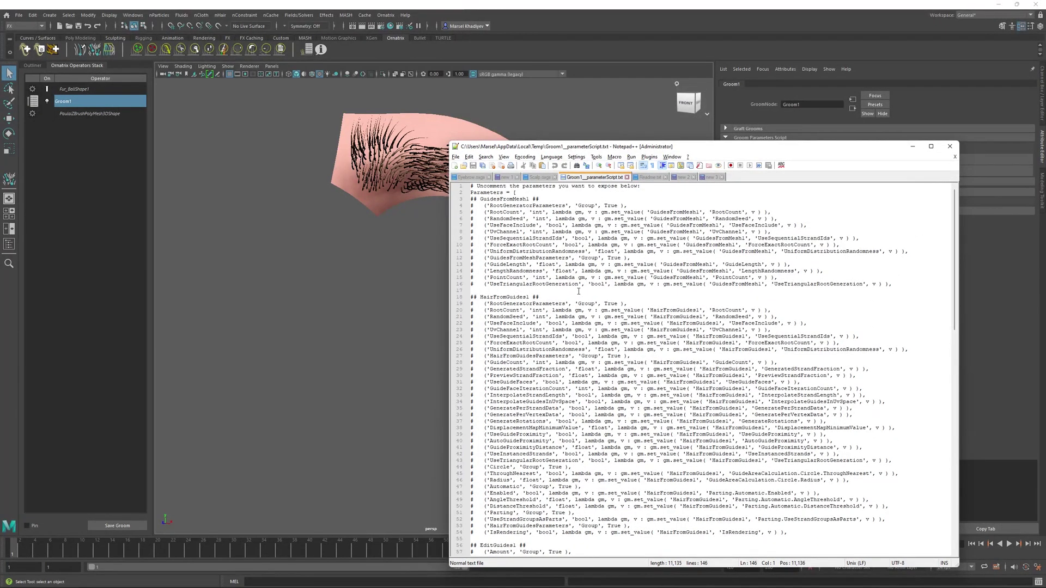
{"action": "scroll", "coordinate": [597, 343], "scroll_direction": "down", "scroll_amount": 10}
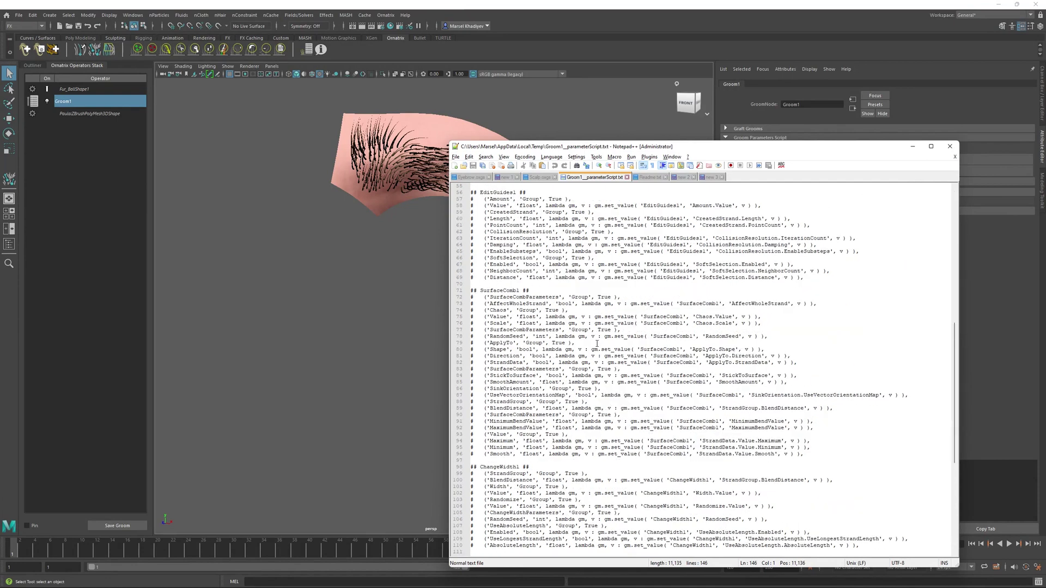
{"action": "scroll", "coordinate": [597, 346], "scroll_direction": "up", "scroll_amount": 15}
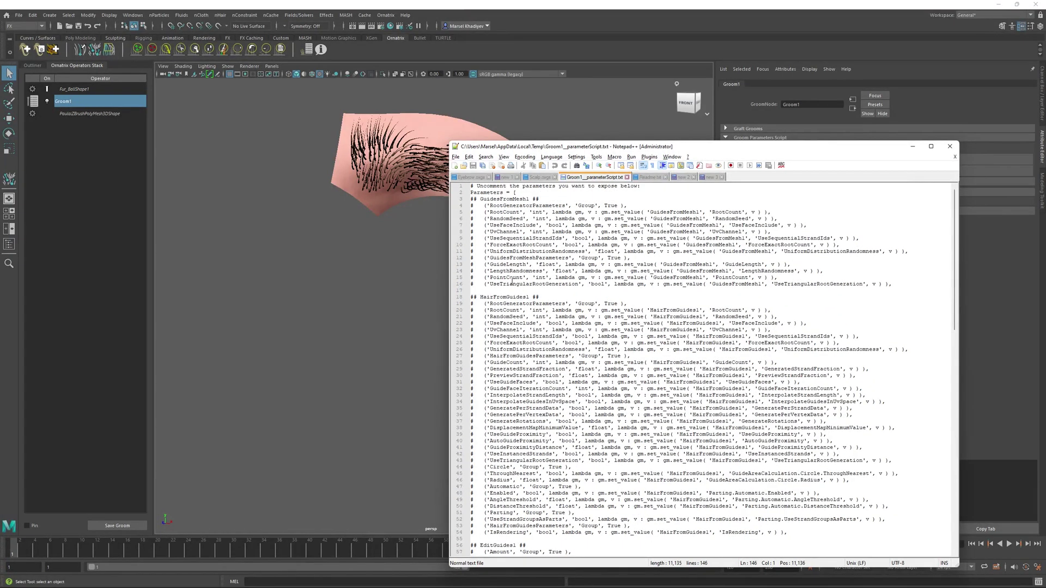
{"action": "left_click", "coordinate": [474, 279]}
{"action": "key", "text": "BackSpace"}
{"action": "key", "text": "BackSpace"}
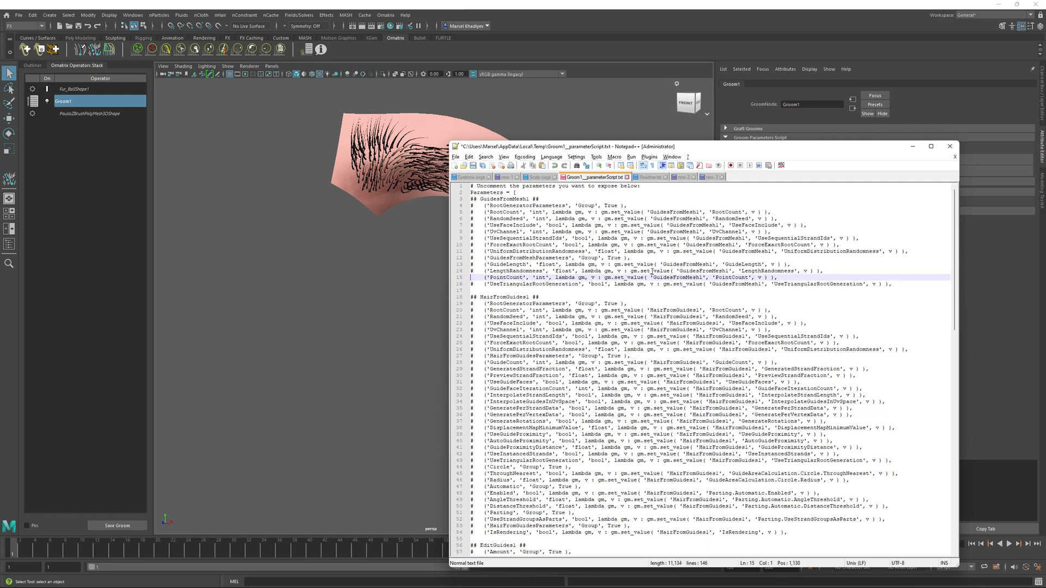
{"action": "key", "text": "End"}
{"action": "type", "text": "20, 10"}
Uncomment the Width.Value parameter of ChangeWidth1 and rename it Width.
{"action": "left_click", "coordinate": [494, 316]}
{"action": "scroll", "coordinate": [497, 354], "scroll_direction": "down", "scroll_amount": 8}
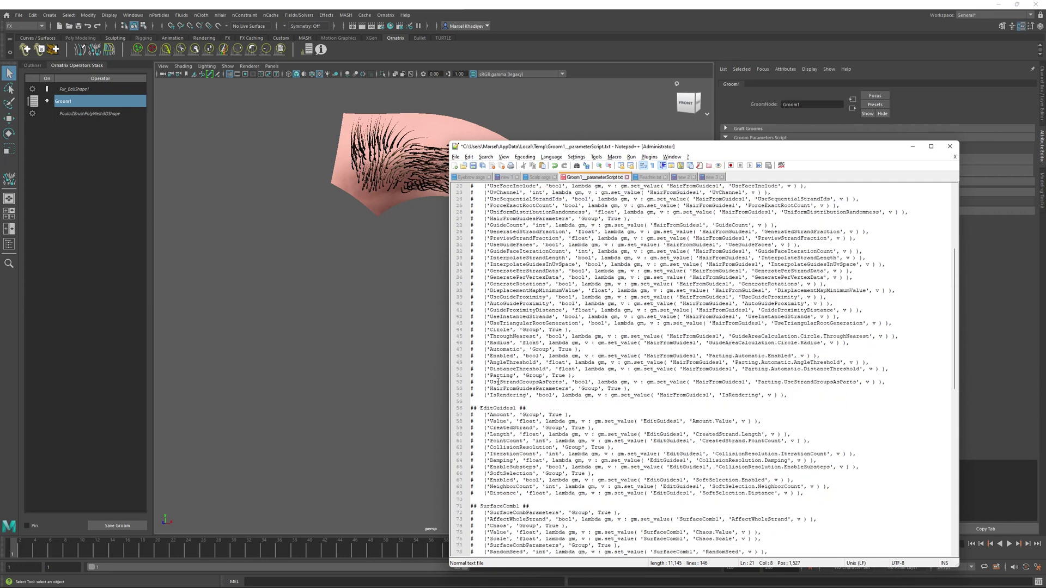
{"action": "scroll", "coordinate": [497, 382], "scroll_direction": "down", "scroll_amount": 14}
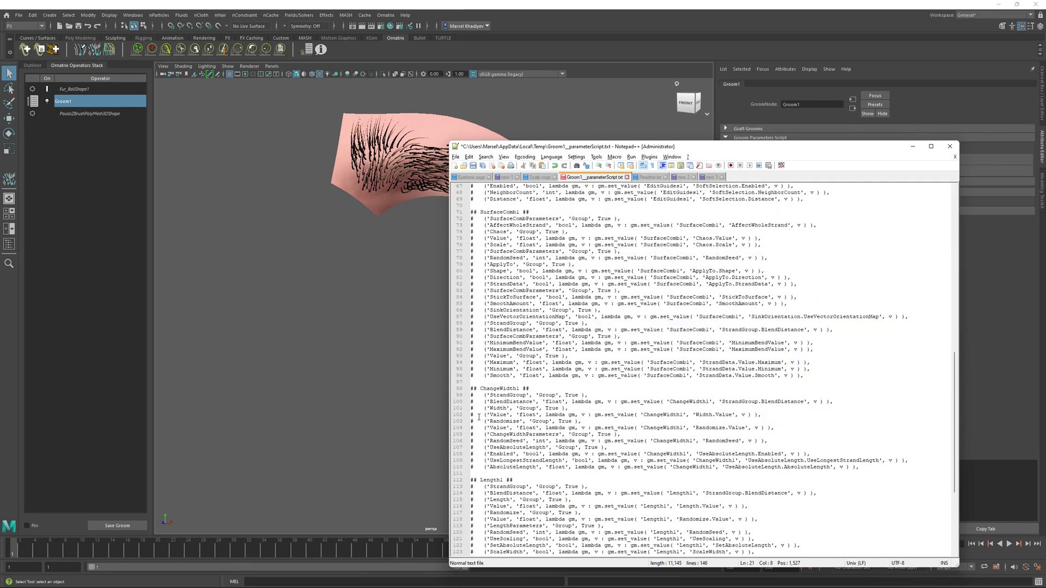
{"action": "left_click", "coordinate": [474, 414]}
{"action": "key", "text": "ctrl+shift+Right"}
{"action": "type", "text": "Width"}
Append the values 0, 0.2, 0.01 to the Width parameter as its minimum, maximum and default.
{"action": "key", "text": "ctrl+Right"}
{"action": "key", "text": "ctrl+Right"}
{"action": "key", "text": "ctrl+Right"}
{"action": "key", "text": "ctrl+Right"}
{"action": "key", "text": "ctrl+Right"}
{"action": "type", "text": ", 0, "}
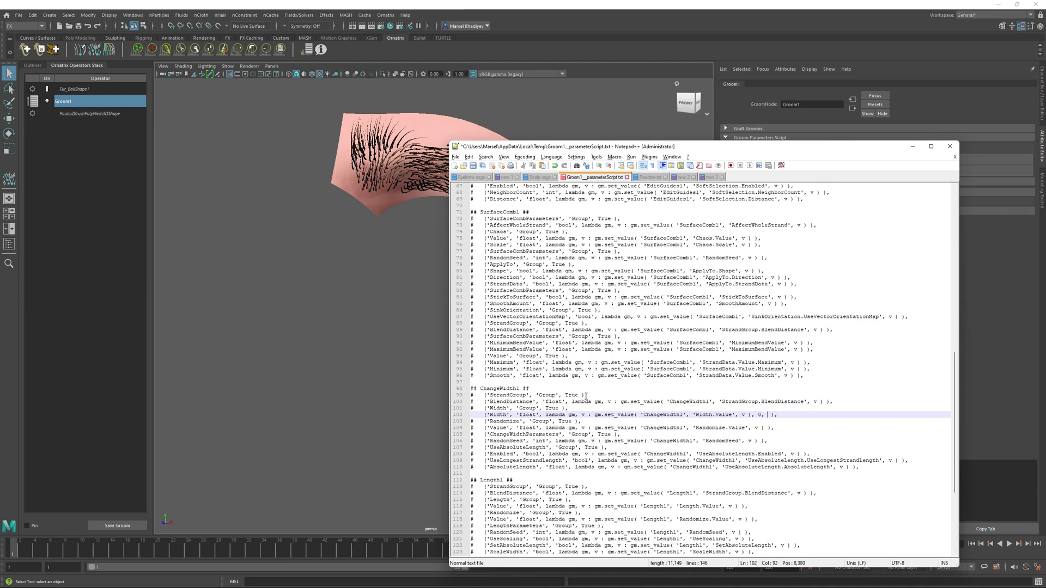
{"action": "type", "text": "1, 0.01"}
{"action": "key", "text": "BackSpace"}
{"action": "type", "text": "0.2"}
{"action": "scroll", "coordinate": [518, 391], "scroll_direction": "down", "scroll_amount": 7}
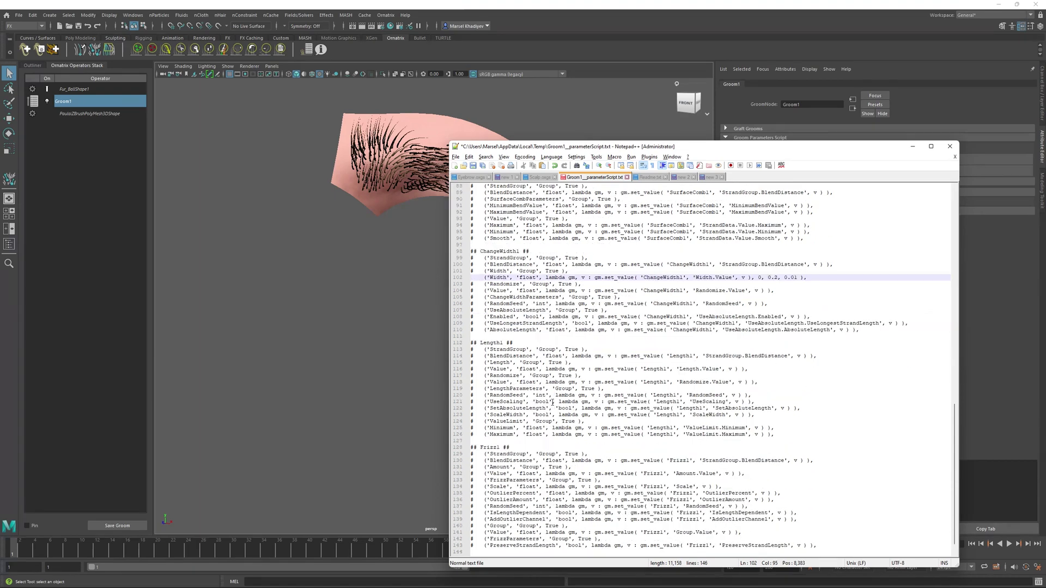
Uncomment the Length.Value parameter of Length1 in the parameters script and rename it Length.
{"action": "left_click", "coordinate": [474, 369]}
{"action": "key", "text": "ctrl+shift+Right"}
{"action": "type", "text": "Length"}
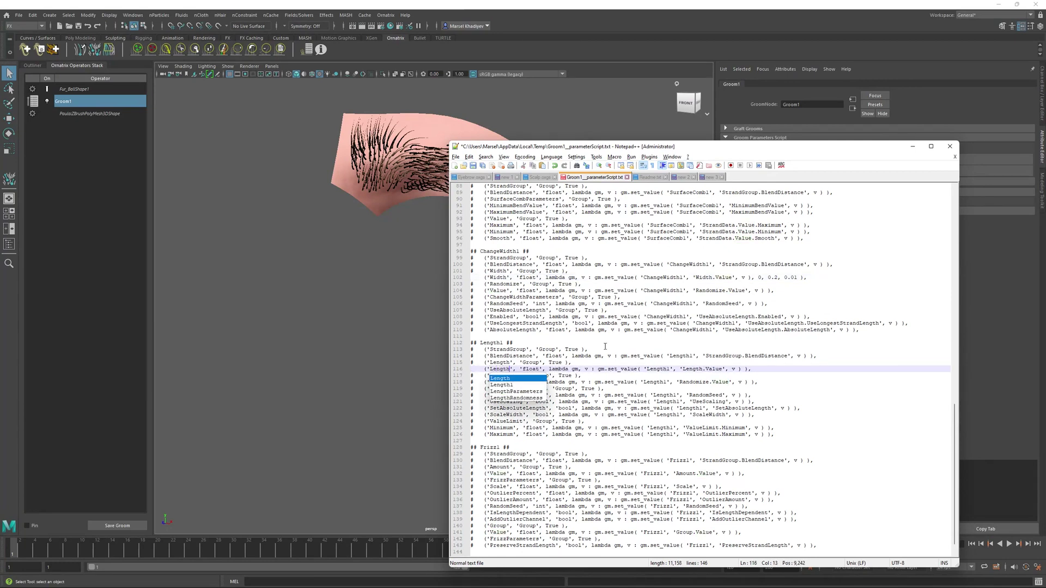
{"action": "key", "text": "Escape"}
Append the values 0, 2, 1 to the Length parameter as its minimum, maximum and default.
{"action": "key", "text": "End"}
{"action": "key", "text": "Left"}
{"action": "key", "text": "Left"}
{"action": "type", "text": ", 0,"}
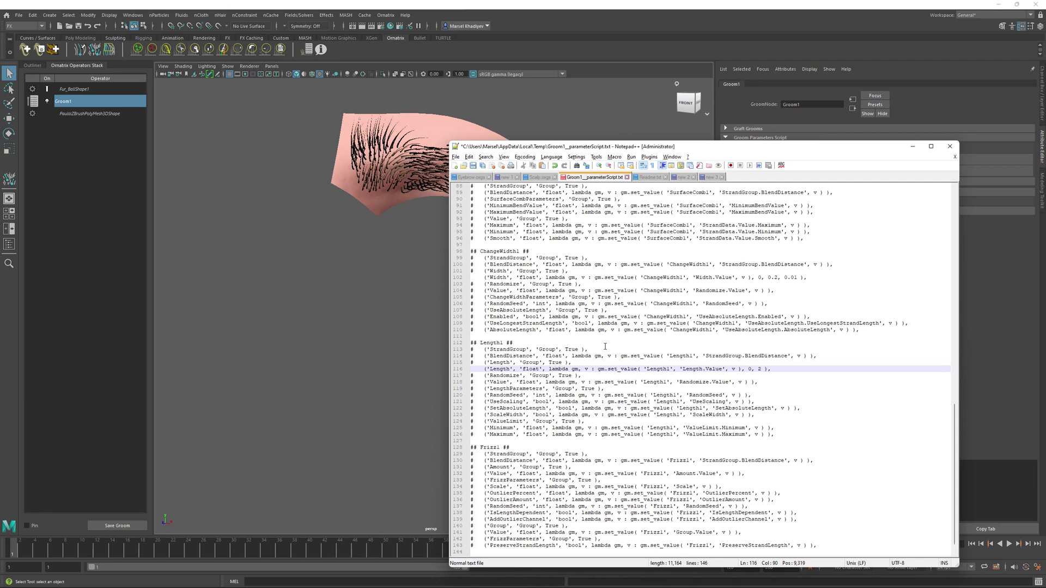
{"action": "type", "text": "2, 1"}
Uncomment the Amount.Value parameter of Frizz1 and rename it Frizz.
{"action": "scroll", "coordinate": [594, 359], "scroll_direction": "down", "scroll_amount": 1}
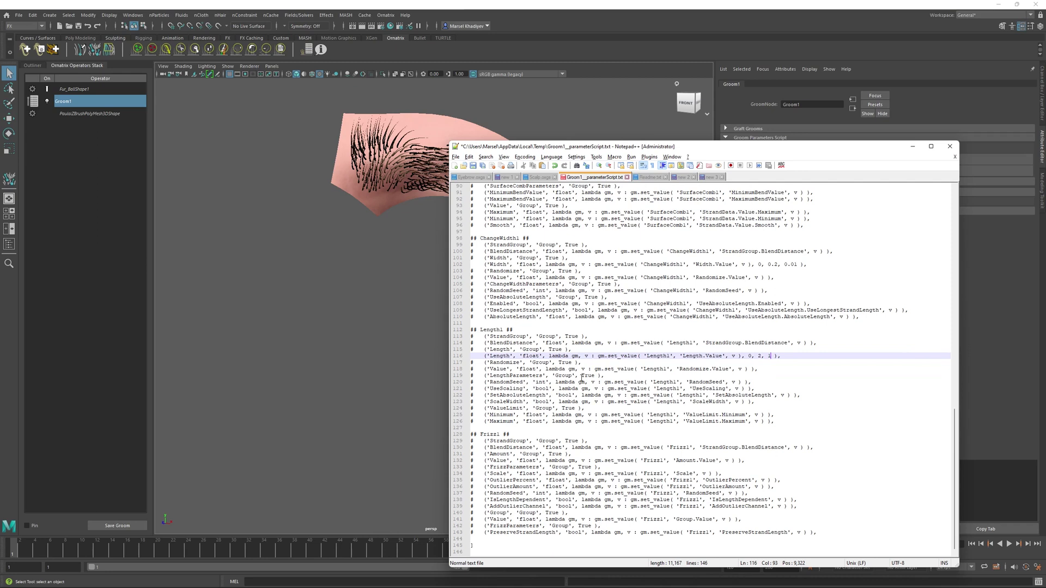
{"action": "left_click", "coordinate": [474, 461]}
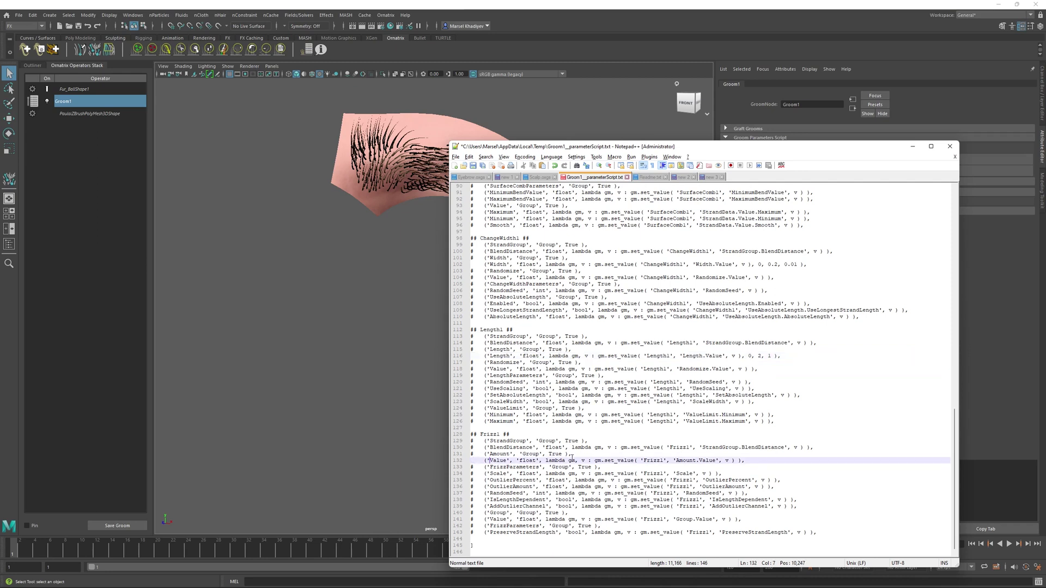
{"action": "key", "text": "ctrl+shift+Right"}
{"action": "type", "text": "Frizz"}
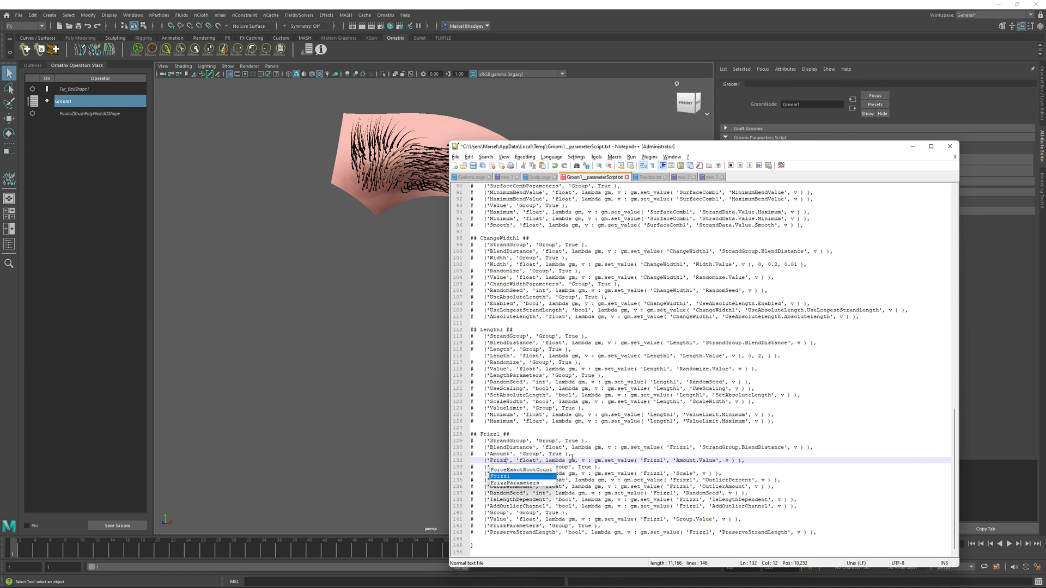
{"action": "key", "text": "Escape"}
Append the values 0, 10, 0.01 to the Frizz parameter as its minimum, maximum and default, and save the script.
{"action": "key", "text": "End"}
{"action": "key", "text": "Left"}
{"action": "key", "text": "Left"}
{"action": "key", "text": "Left"}
{"action": "type", "text": ", 0,"}
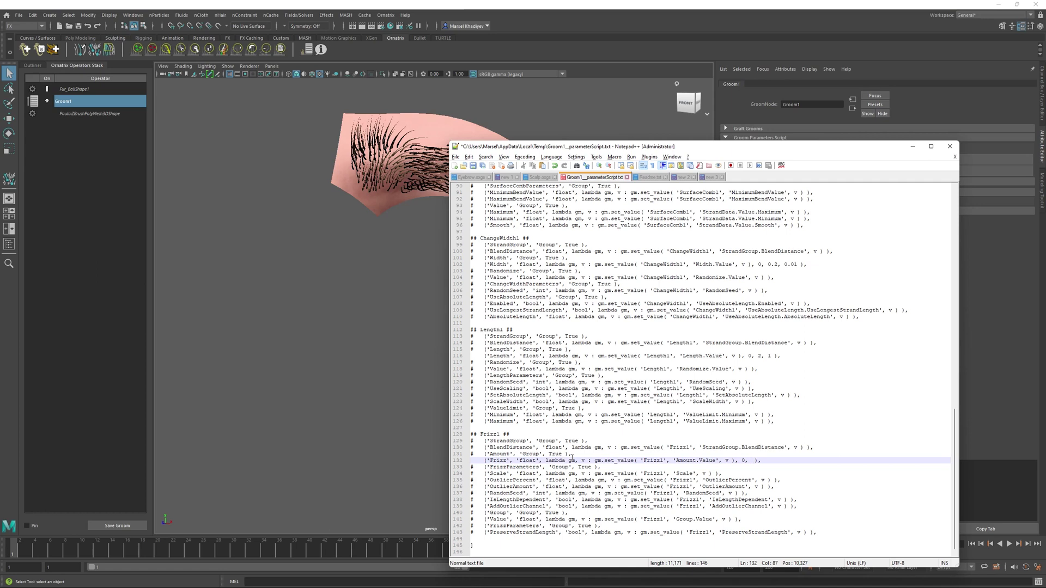
{"action": "type", "text": " 10, 0.01"}
{"action": "key", "text": "ctrl+s"}
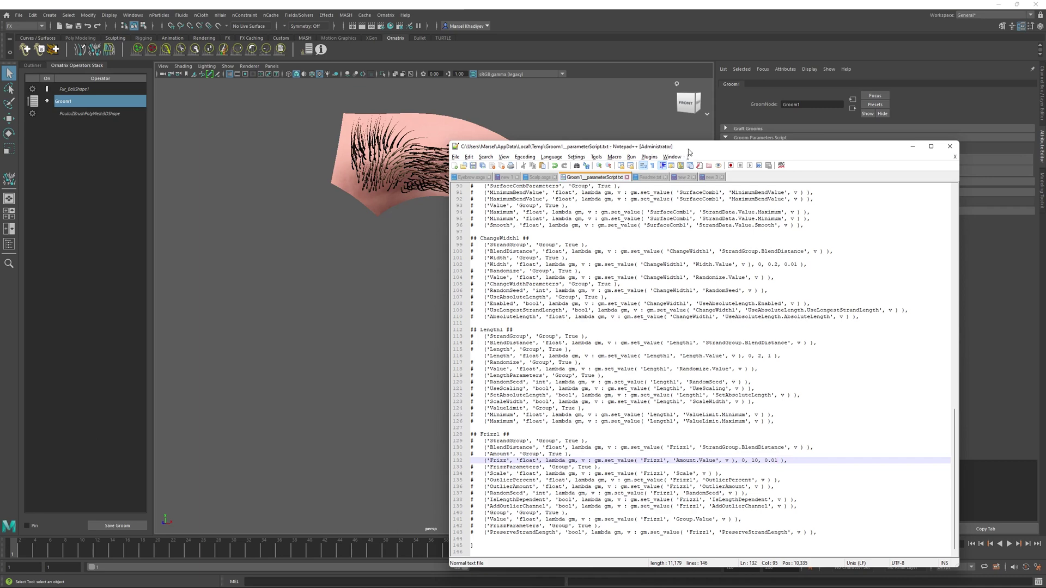
Switch to Maya, update Groom1 from the saved script and set its exposed Width parameter to about 0.057.
{"action": "left_click_drag", "start_coordinate": [684, 146], "coordinate": [404, 410]}
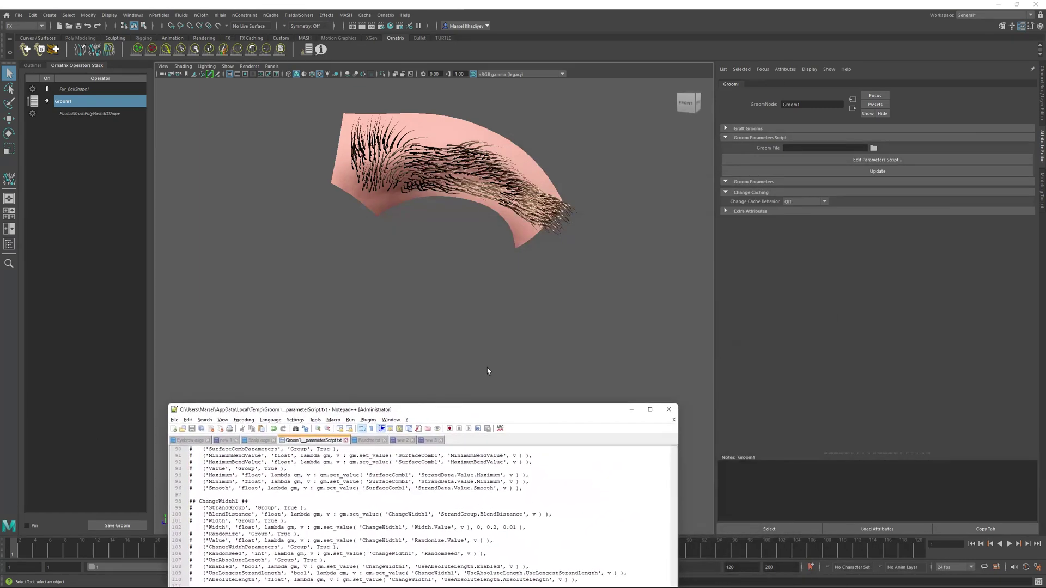
{"action": "left_click", "coordinate": [885, 172]}
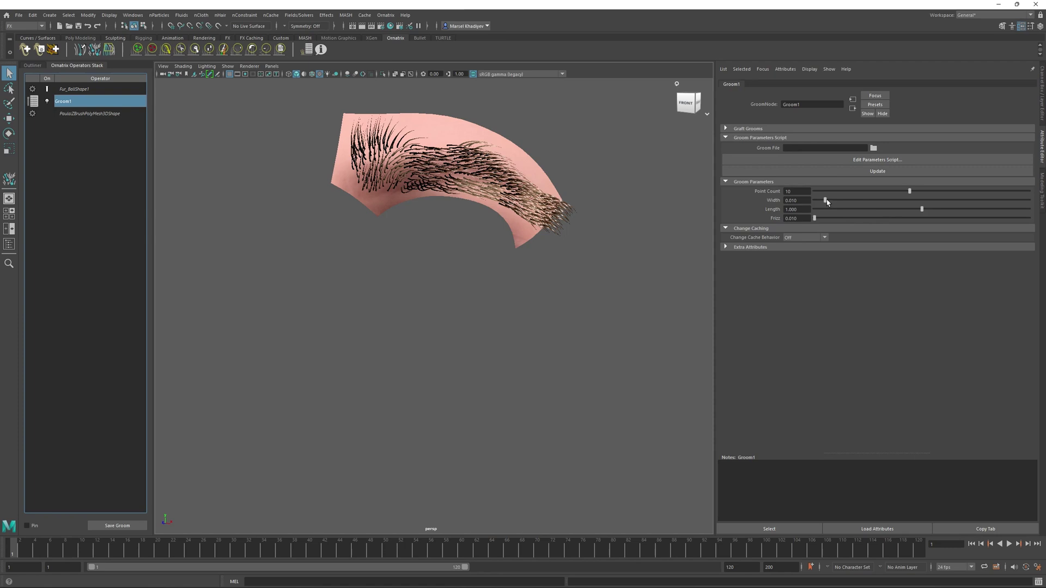
{"action": "left_click_drag", "start_coordinate": [825, 201], "coordinate": [860, 200]}
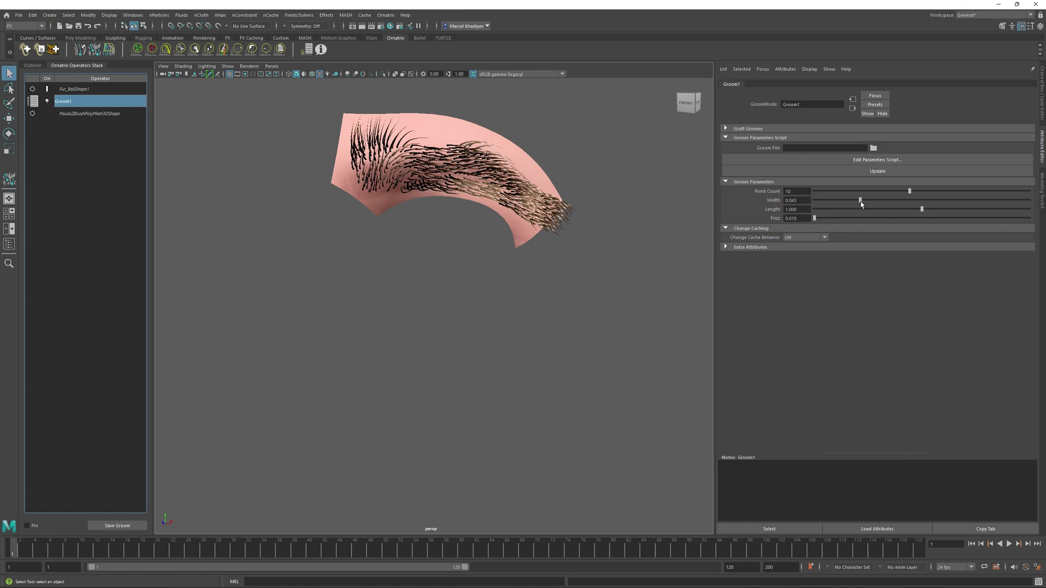
{"action": "mouse_move", "coordinate": [861, 201]}
{"action": "left_mouse_down"}
{"action": "mouse_move", "coordinate": [836, 201]}
{"action": "mouse_move", "coordinate": [876, 201]}
{"action": "left_mouse_up"}
Save the scene under the new name GraftSurface_Groom1Boxed.mb in the current folder.
{"action": "key", "text": "ctrl+shift+s"}
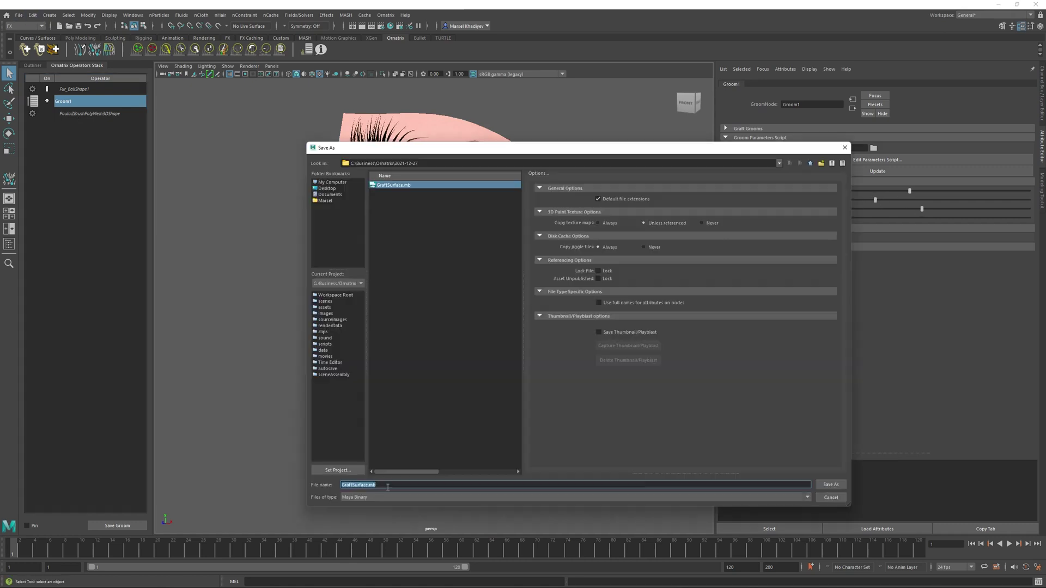
{"action": "left_click", "coordinate": [368, 486]}
{"action": "type", "text": "_Groom1Boxed"}
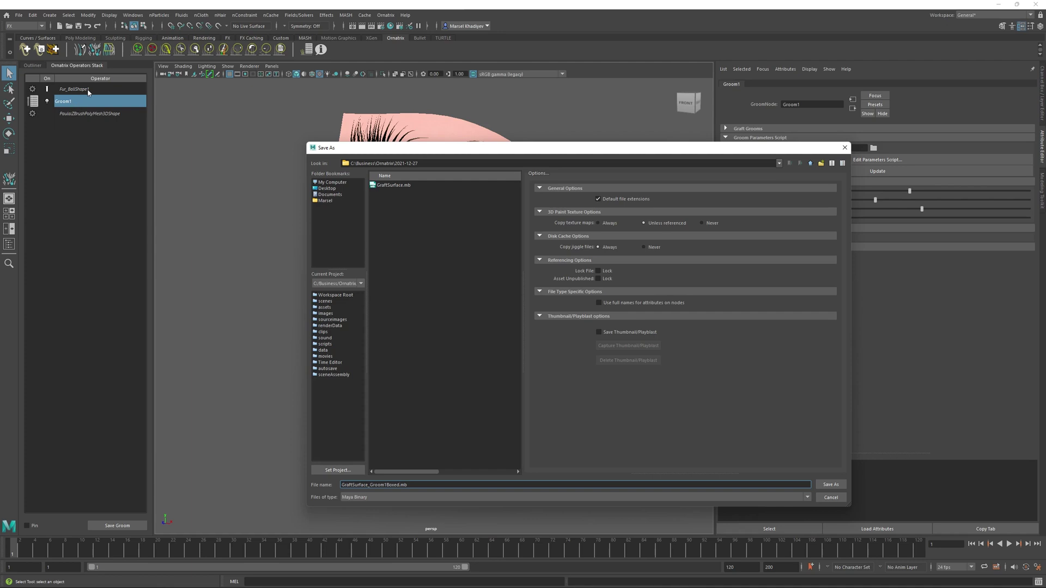
{"action": "left_click", "coordinate": [831, 485]}
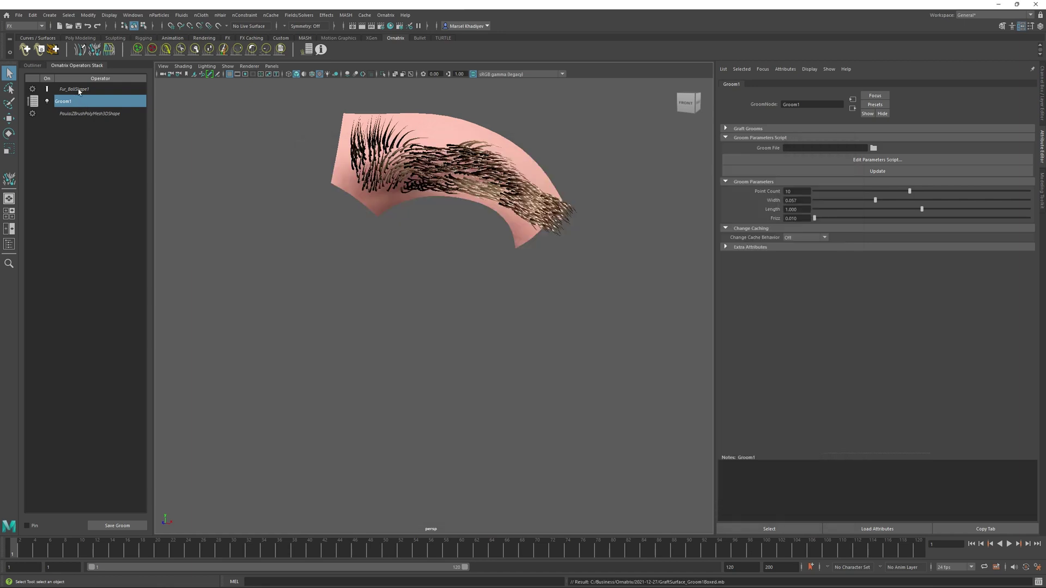
{"action": "left_click", "coordinate": [79, 90]}
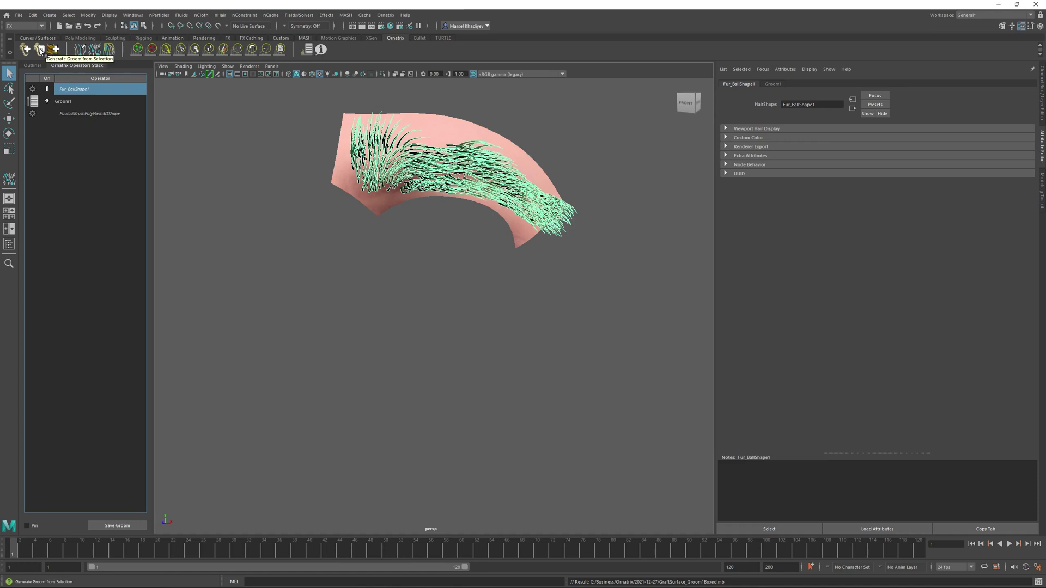
{"action": "left_click", "coordinate": [40, 50]}
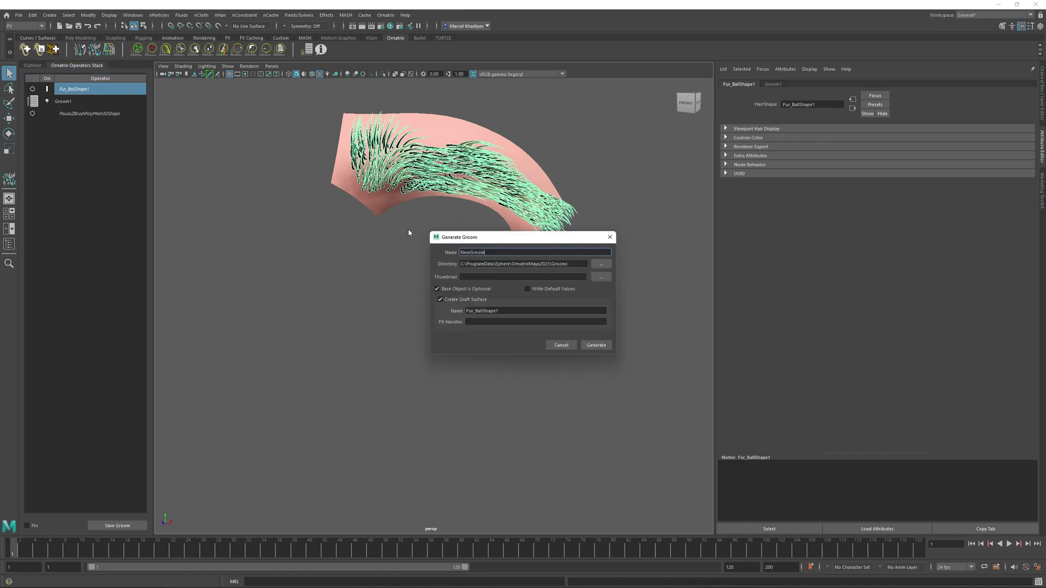
{"action": "left_click_drag", "start_coordinate": [484, 240], "coordinate": [450, 293]}
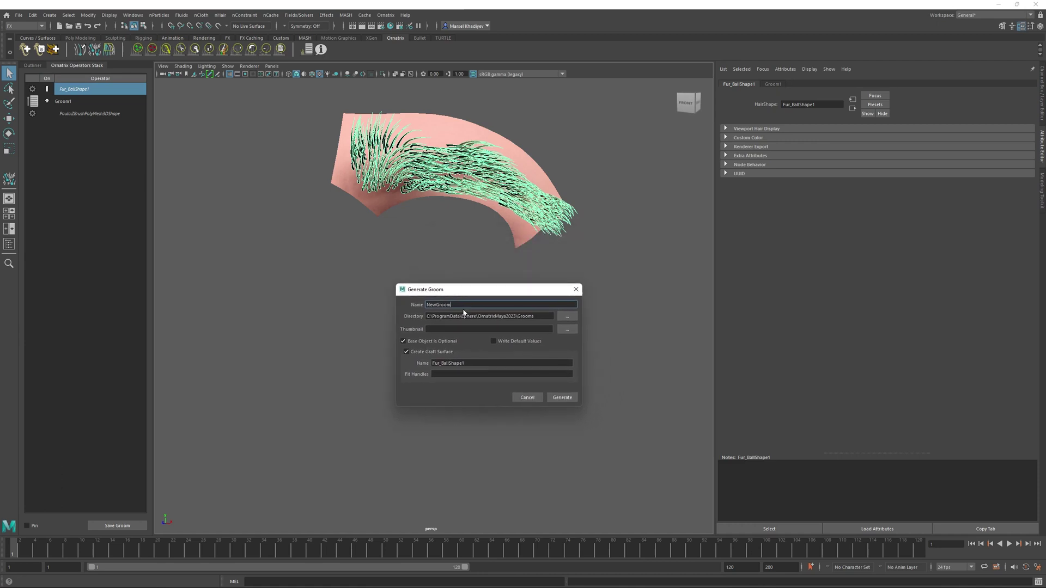
{"action": "double_click", "coordinate": [446, 304]}
{"action": "type", "text": "Eyh"}
{"action": "type", "text": "ebrow1"}
{"action": "left_click_drag", "start_coordinate": [540, 317], "coordinate": [416, 314]}
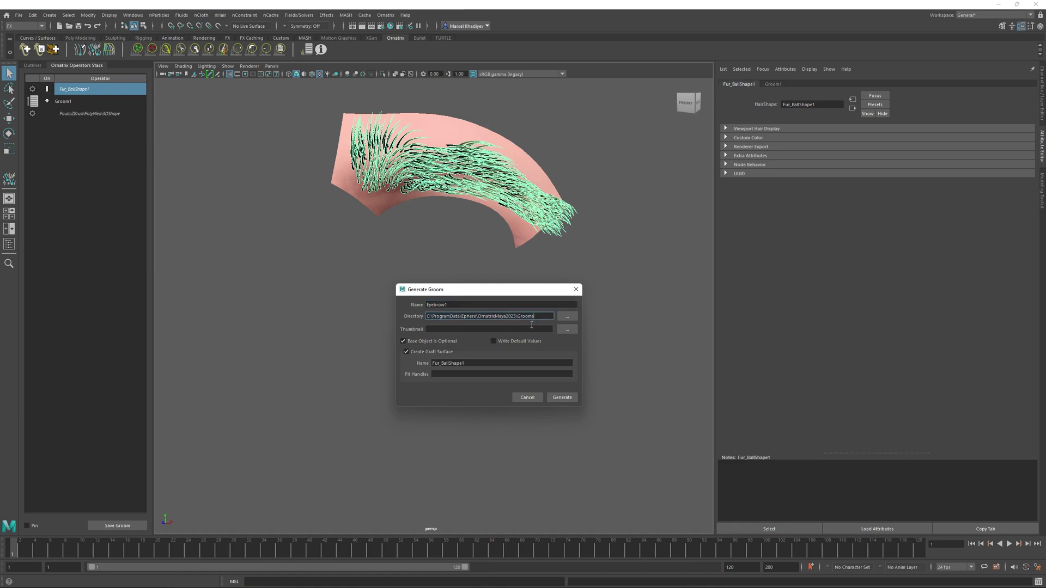
{"action": "left_click", "coordinate": [449, 330]}
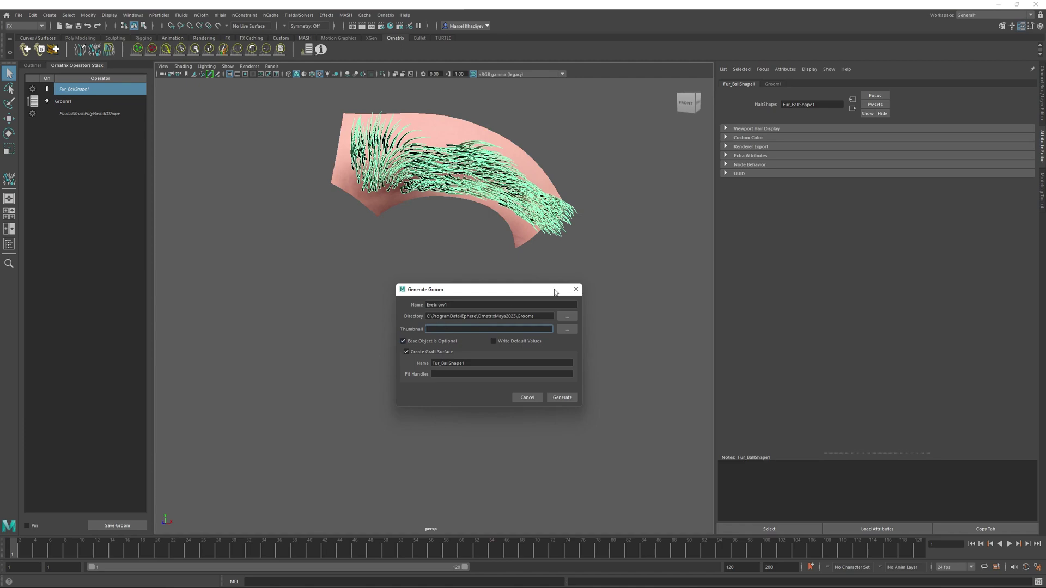
{"action": "left_click_drag", "start_coordinate": [555, 292], "coordinate": [470, 325]}
{"action": "left_click", "coordinate": [490, 322]}
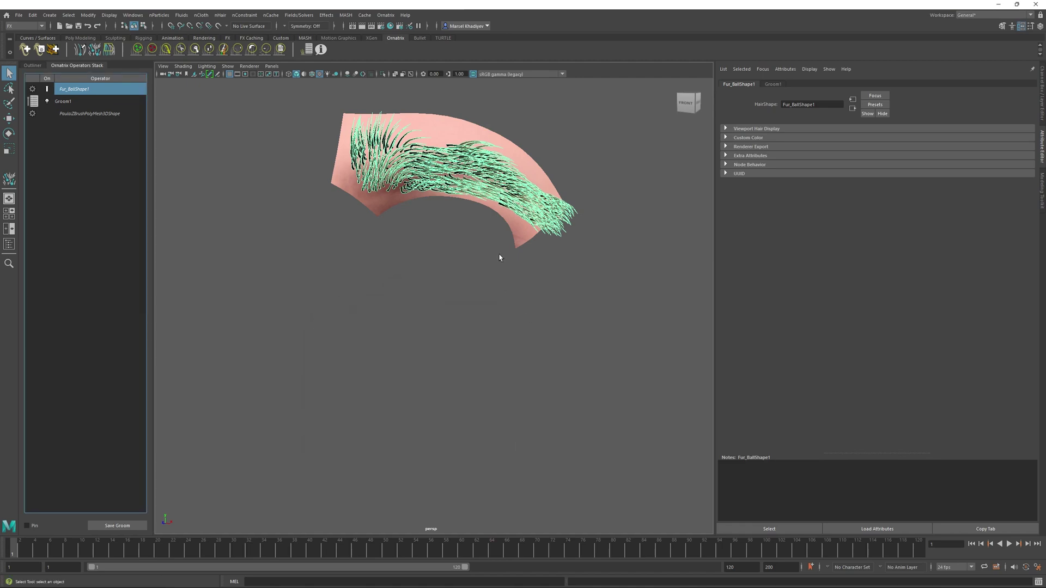
Switch to Paint, paste the captured view of the eyebrow groom and crop it around the eyebrow to 643 × 522 px.
{"action": "left_click_drag", "start_coordinate": [495, 244], "coordinate": [457, 271], "text": "alt"}
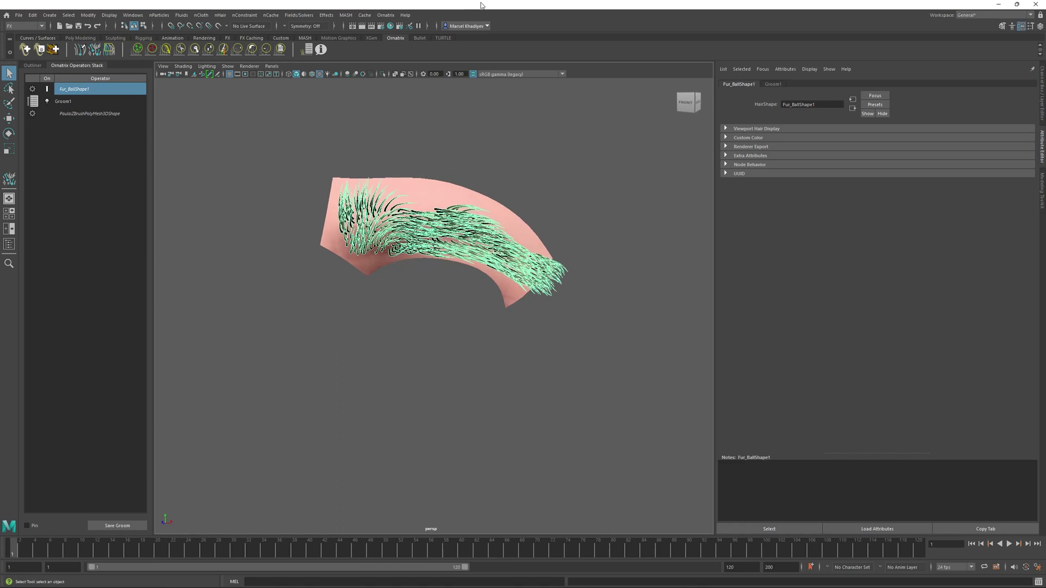
{"action": "key", "text": "alt"}
{"action": "key", "text": "alt+Tab"}
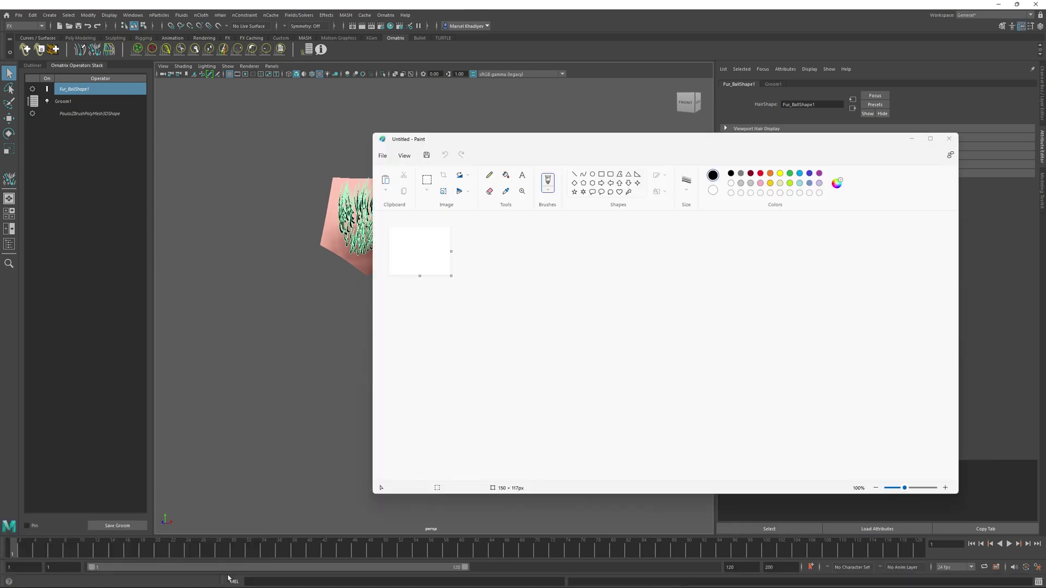
{"action": "key", "text": "ctrl+v"}
{"action": "left_click_drag", "start_coordinate": [507, 477], "coordinate": [589, 478]}
{"action": "scroll", "coordinate": [599, 354], "scroll_direction": "down", "scroll_amount": 3}
{"action": "left_click_drag", "start_coordinate": [485, 223], "coordinate": [748, 436]}
{"action": "left_click", "coordinate": [422, 173]}
Resize the cropped eyebrow image to 150 pixels wide with the aspect ratio maintained.
{"action": "left_click", "coordinate": [422, 191]}
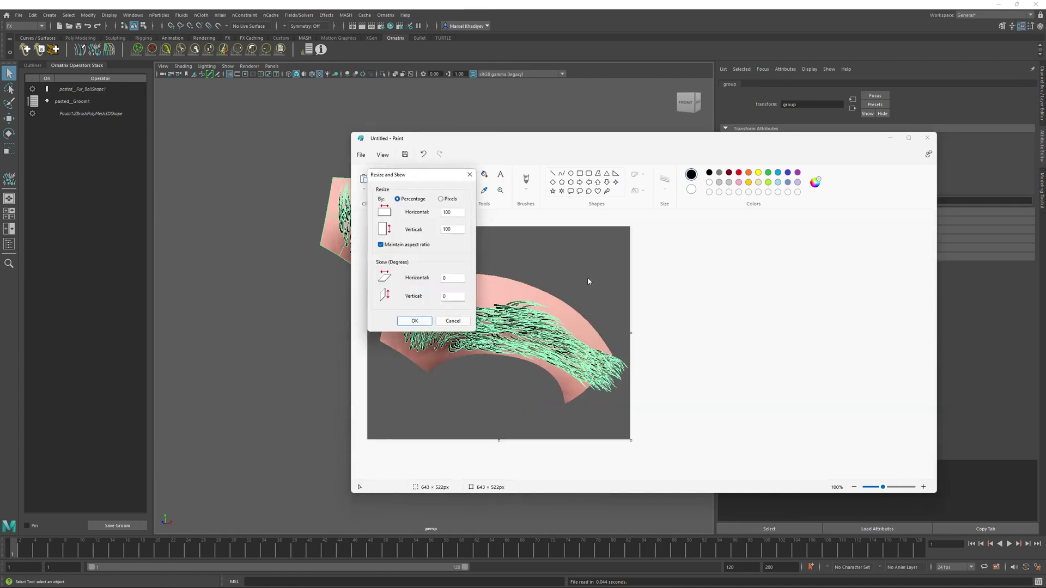
{"action": "left_click", "coordinate": [441, 199]}
{"action": "double_click", "coordinate": [450, 211]}
{"action": "type", "text": "150"}
{"action": "left_click", "coordinate": [420, 322]}
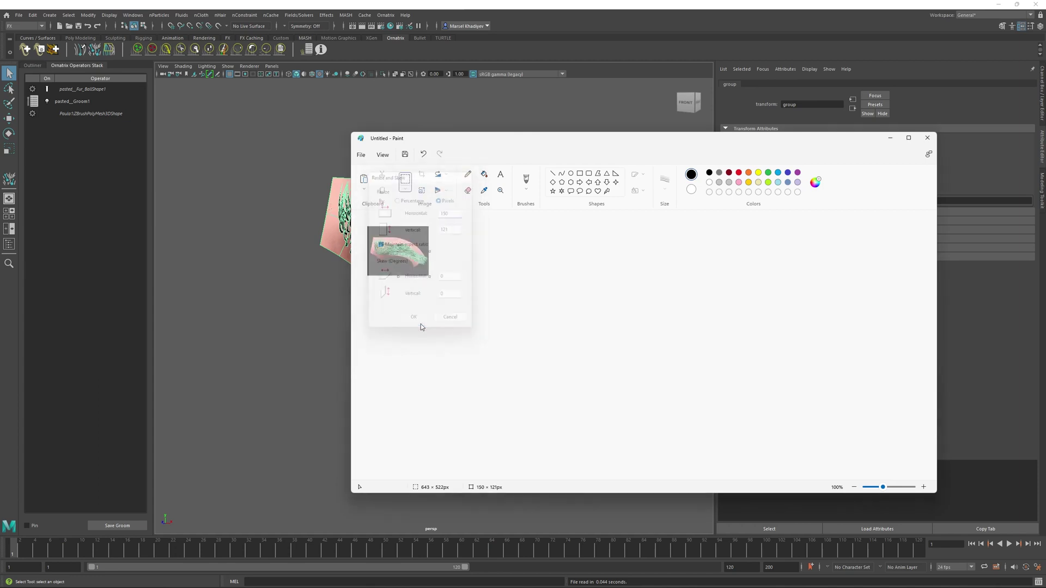
Save the image as the PNG picture Eyebrow1.png in the Grooms _thumbs folder.
{"action": "left_click", "coordinate": [360, 154]}
{"action": "mouse_move", "coordinate": [380, 227]}
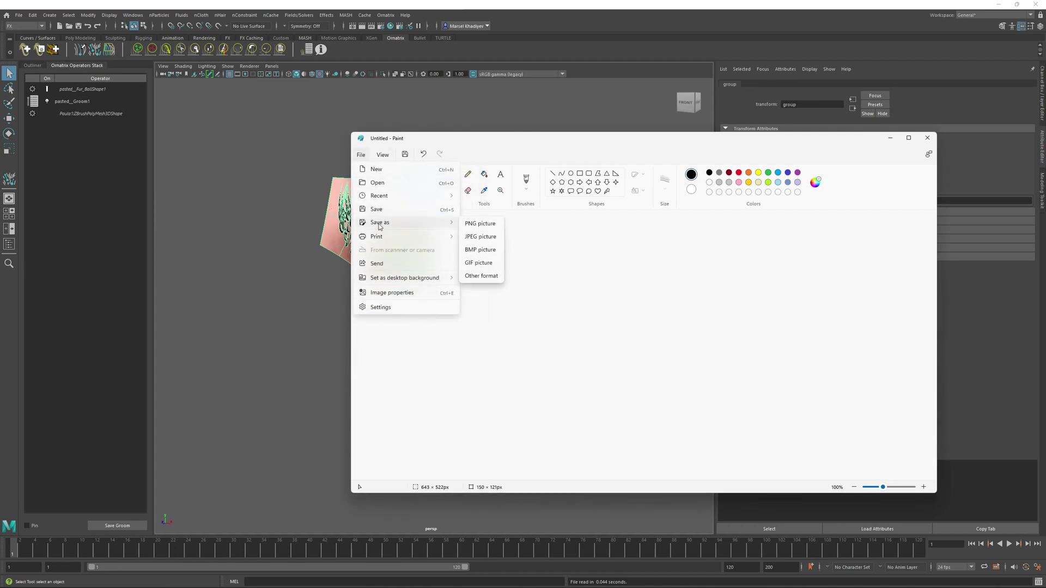
{"action": "left_click", "coordinate": [480, 223]}
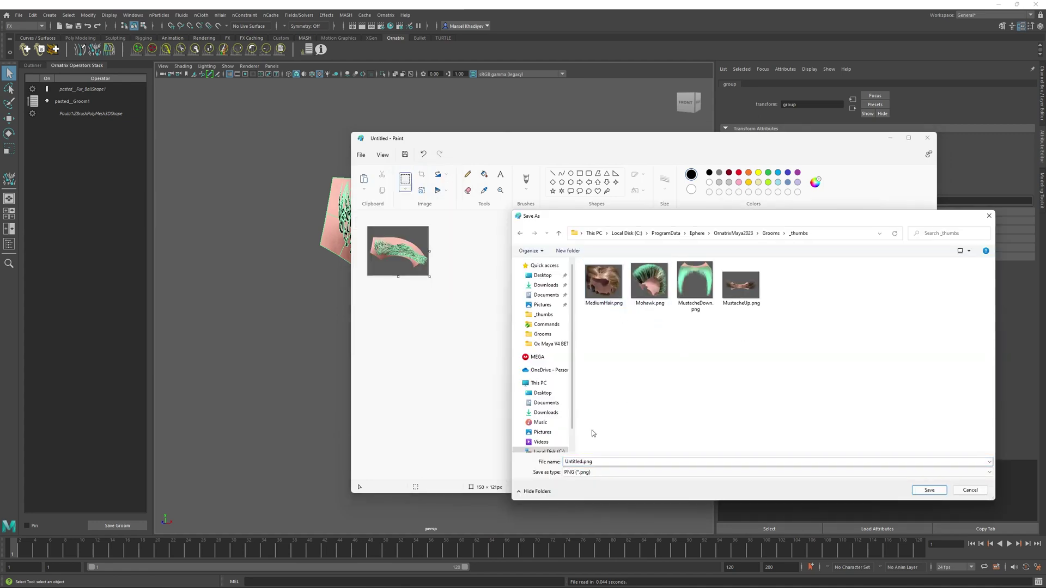
{"action": "left_click", "coordinate": [586, 462]}
{"action": "double_click", "coordinate": [581, 461]}
{"action": "type", "text": "Eyebrow"}
{"action": "key", "text": "Return"}
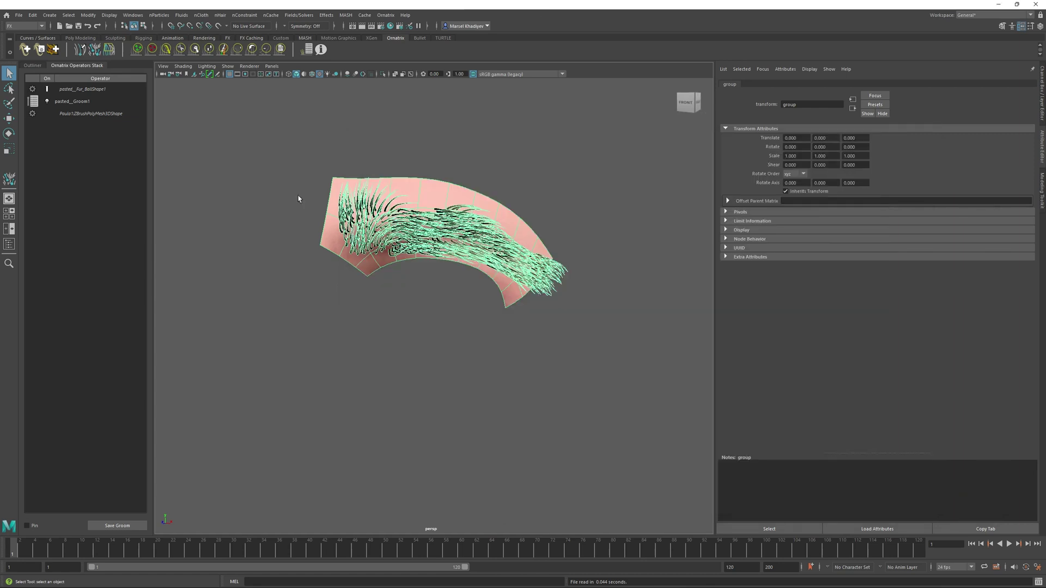
Begin generating a groom from the selection, name it Eyebrow and use Eyebrow1.png from the _thumbs folder as its thumbnail.
{"action": "left_click", "coordinate": [39, 50]}
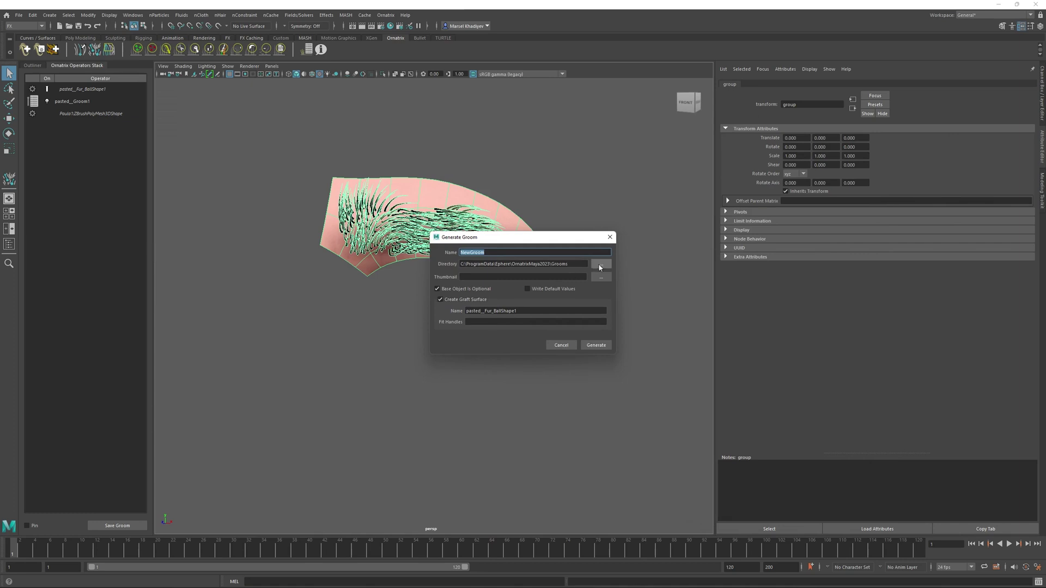
{"action": "type", "text": "Eyebrow"}
{"action": "left_click", "coordinate": [601, 277]}
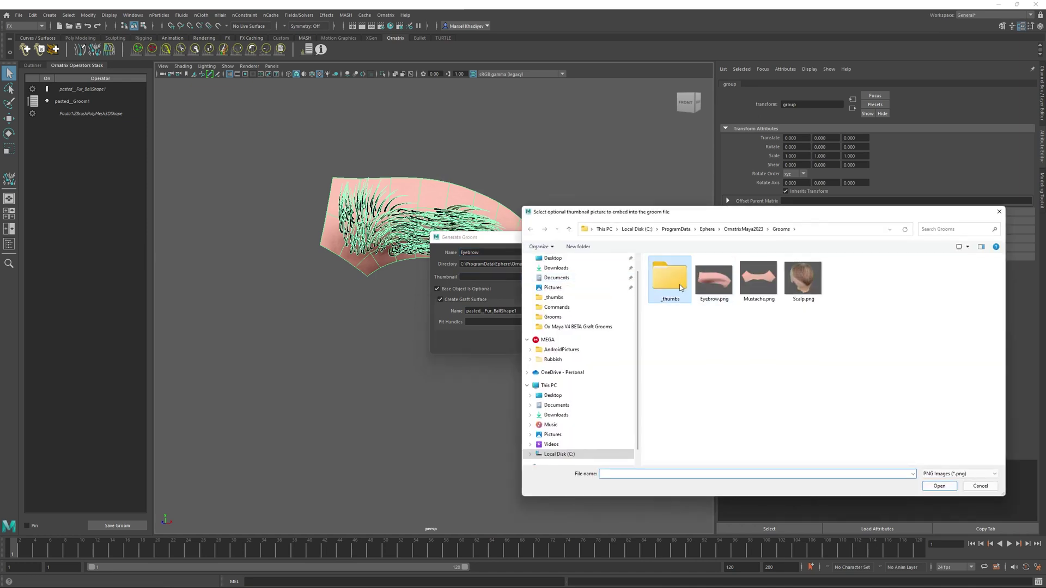
{"action": "double_click", "coordinate": [657, 279]}
{"action": "left_click", "coordinate": [674, 292]}
{"action": "double_click", "coordinate": [673, 291]}
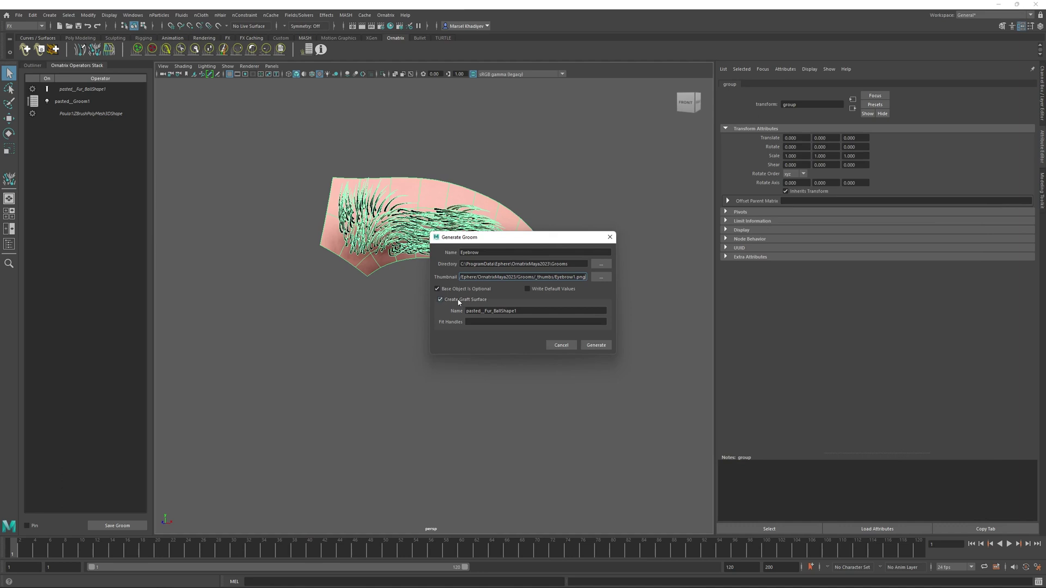
Rename the groom Eyebrow1, name its graft surface Eyebrow and generate the groom file.
{"action": "left_click", "coordinate": [484, 252]}
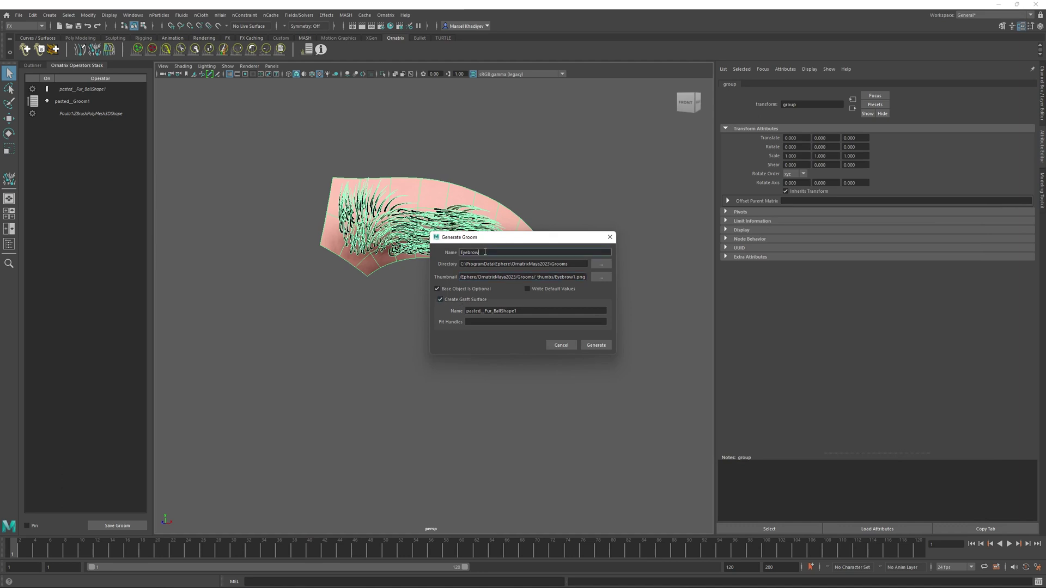
{"action": "left_click", "coordinate": [536, 311]}
{"action": "double_click", "coordinate": [541, 311]}
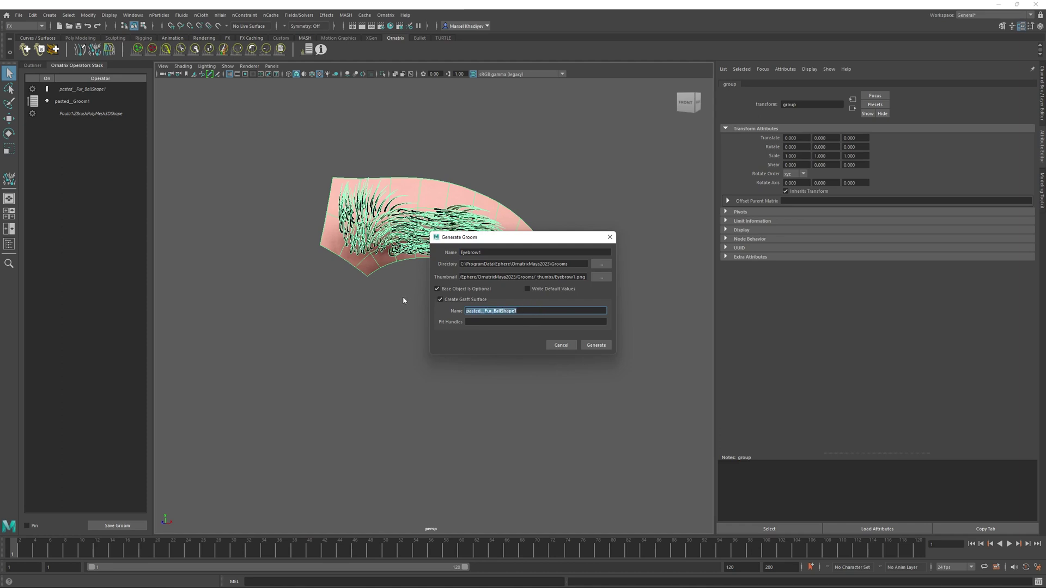
{"action": "type", "text": "Eyebrow"}
{"action": "left_click", "coordinate": [480, 321]}
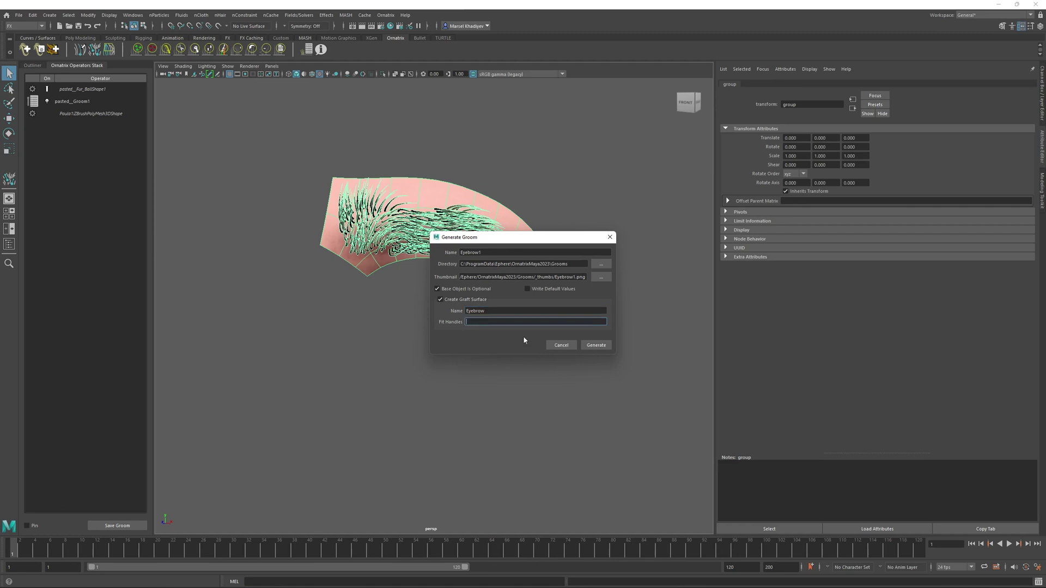
{"action": "left_click", "coordinate": [597, 345]}
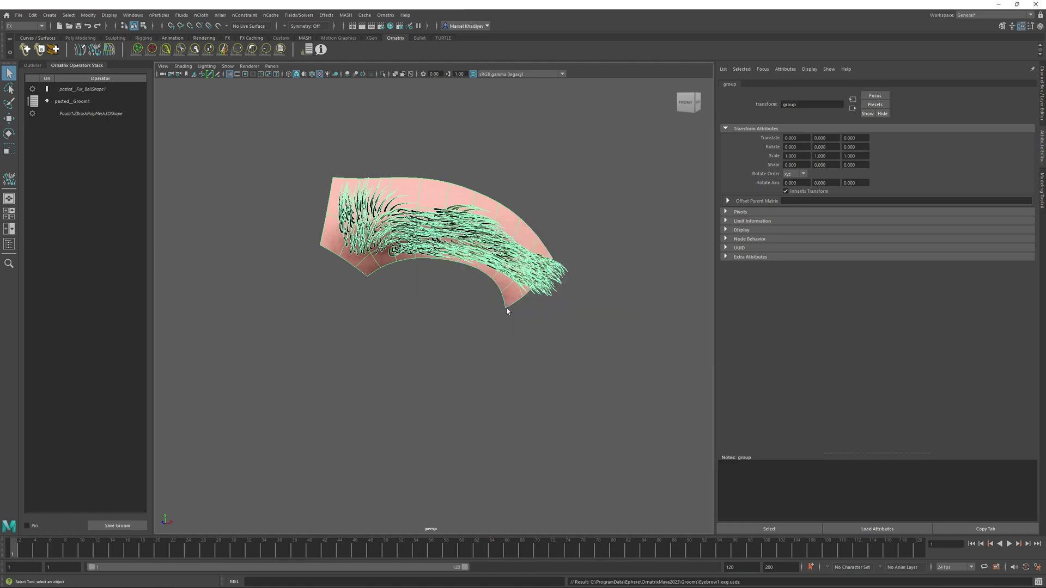
Start a new scene without saving the changes and bring up the polygon modeling tools.
{"action": "left_click", "coordinate": [18, 15]}
{"action": "left_click", "coordinate": [32, 32]}
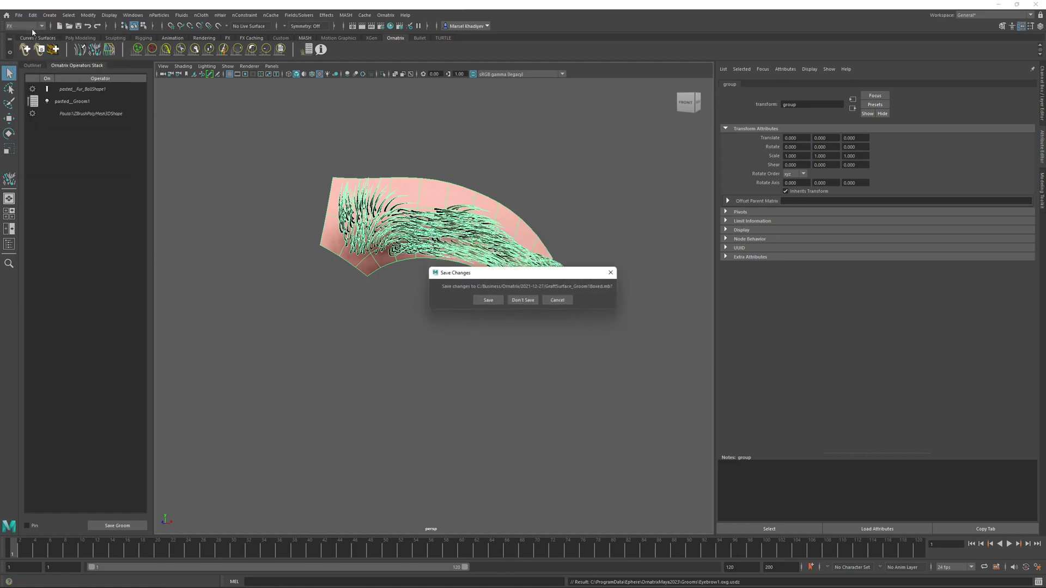
{"action": "left_click", "coordinate": [519, 299]}
{"action": "left_click", "coordinate": [80, 38]}
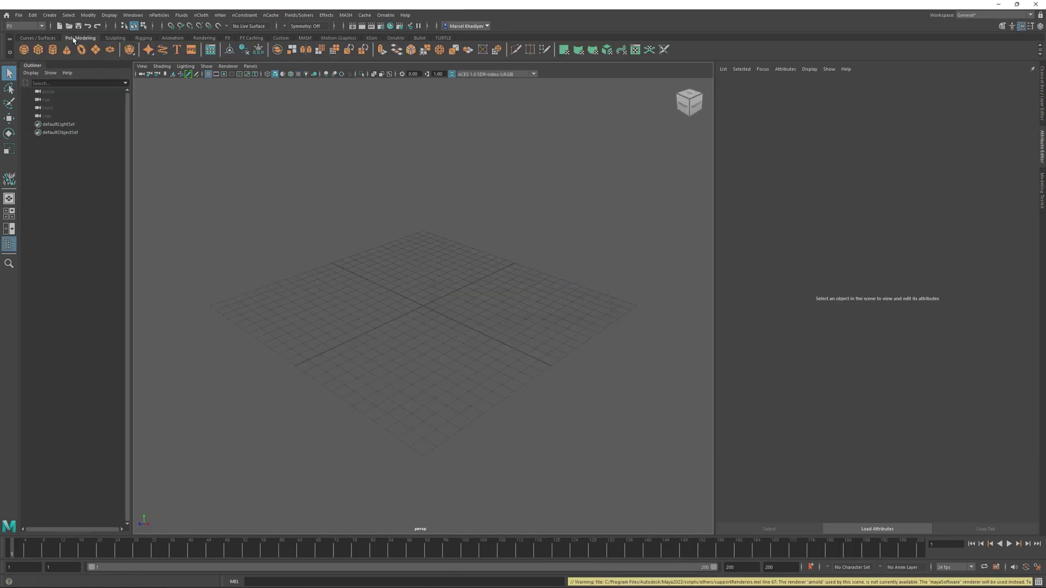
Create a polygon sphere in the empty scene with a radius of about 12.7.
{"action": "left_click", "coordinate": [24, 50]}
{"action": "mouse_move", "coordinate": [851, 141]}
{"action": "left_mouse_down"}
{"action": "mouse_move", "coordinate": [887, 137]}
{"action": "mouse_move", "coordinate": [842, 142]}
{"action": "left_mouse_up"}
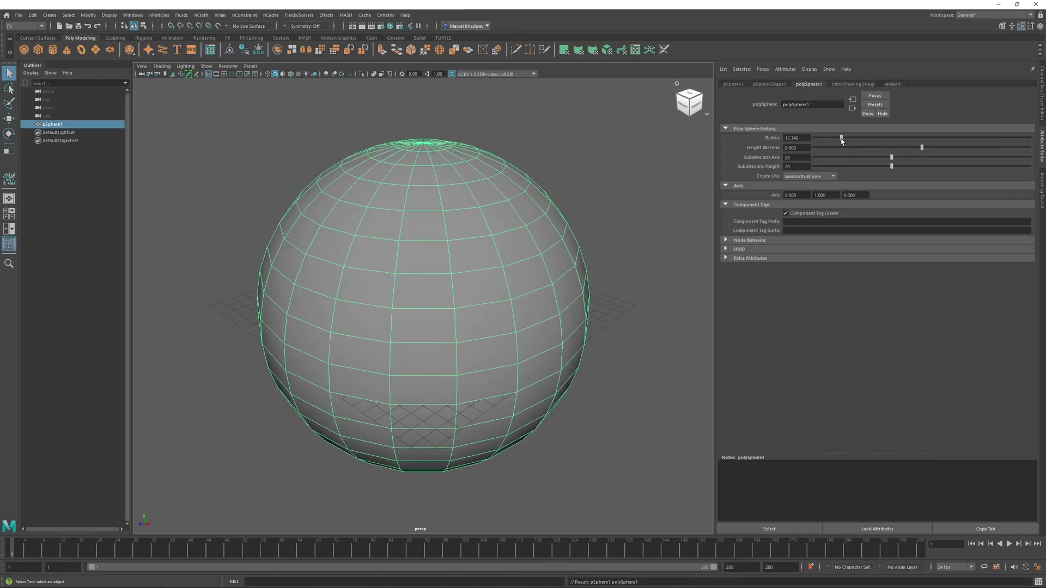
Start the Groom Grafting Tool with its settings shown and graft the Eyebrow surface with the Eyebrow1 groom onto the front of the sphere.
{"action": "left_click", "coordinate": [396, 37]}
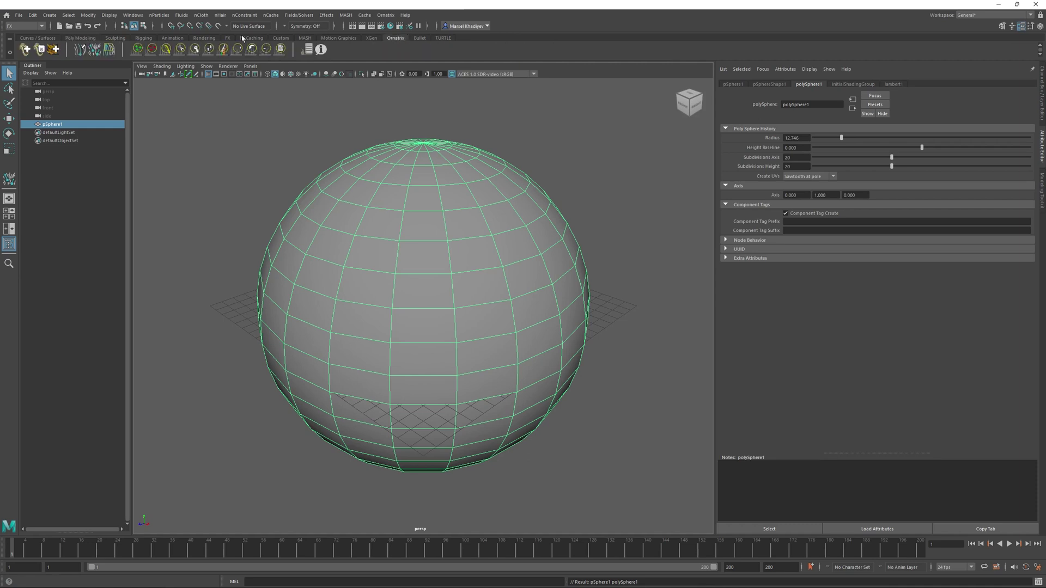
{"action": "left_click", "coordinate": [55, 50]}
{"action": "double_click", "coordinate": [9, 179]}
{"action": "left_click_drag", "start_coordinate": [164, 264], "coordinate": [167, 179]}
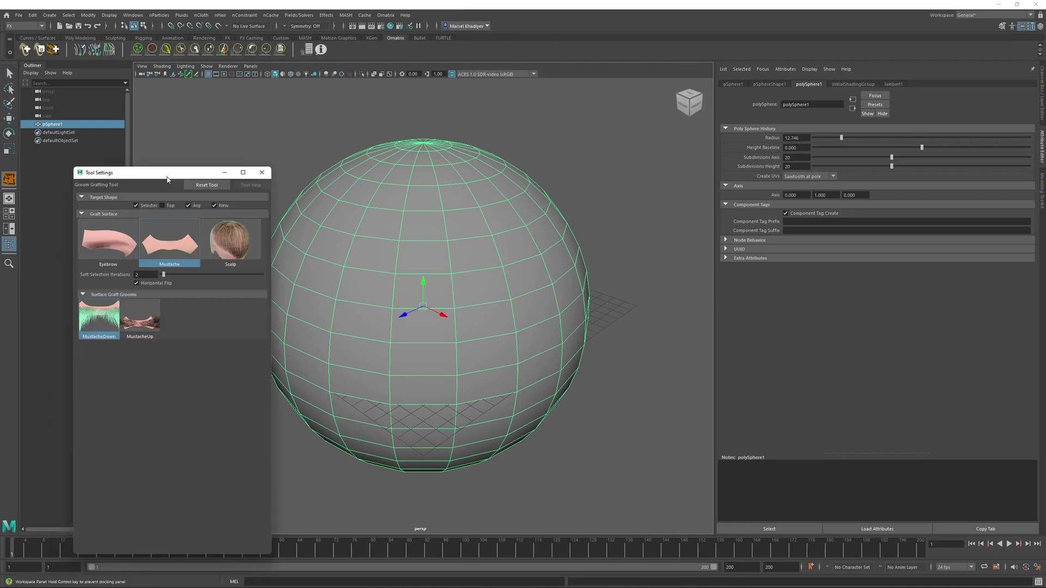
{"action": "left_click", "coordinate": [109, 253]}
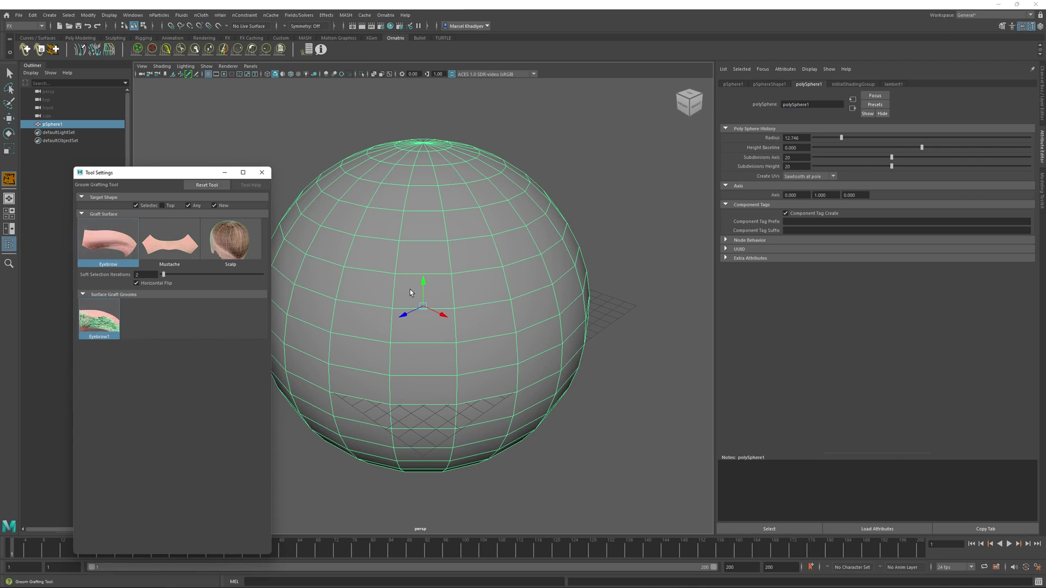
{"action": "mouse_move", "coordinate": [461, 277]}
{"action": "left_mouse_down"}
{"action": "mouse_move", "coordinate": [444, 259]}
{"action": "mouse_move", "coordinate": [429, 268]}
{"action": "mouse_move", "coordinate": [465, 249]}
{"action": "mouse_move", "coordinate": [463, 267]}
{"action": "mouse_move", "coordinate": [459, 241]}
{"action": "mouse_move", "coordinate": [395, 232]}
{"action": "mouse_move", "coordinate": [461, 252]}
{"action": "left_mouse_up"}
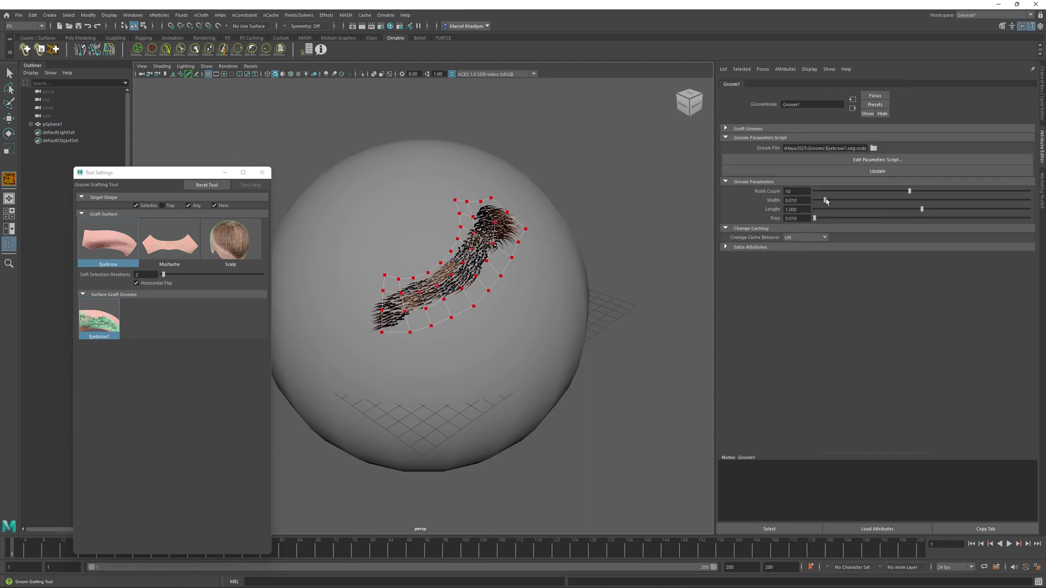
Adjust the grafted groom to width 0.082, length 0.889 and frizz 0, and move the graft slightly lower on the sphere.
{"action": "left_click_drag", "start_coordinate": [826, 200], "coordinate": [909, 212]}
{"action": "left_click", "coordinate": [902, 201]}
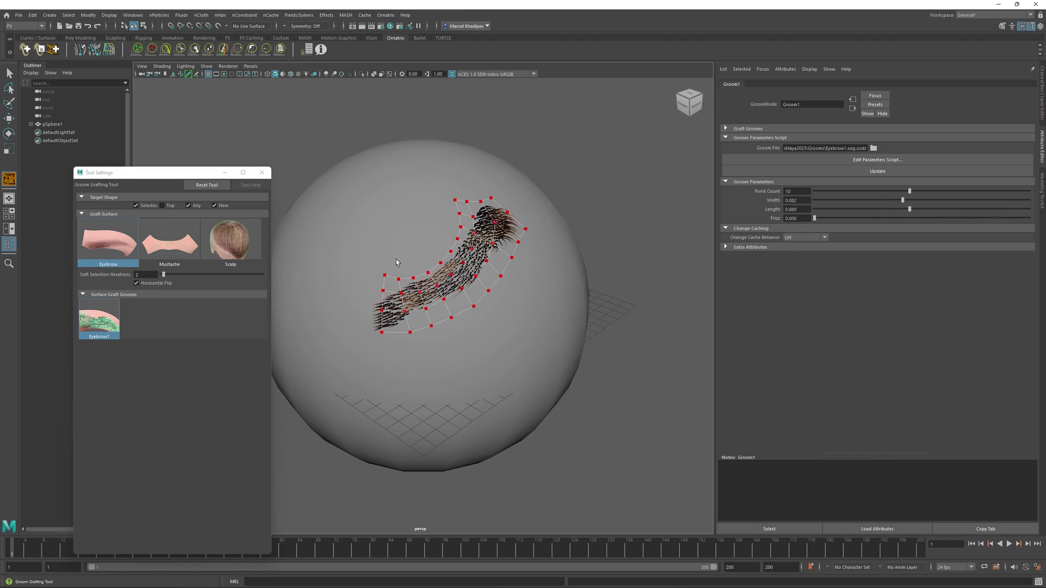
{"action": "mouse_move", "coordinate": [396, 262]}
{"action": "left_mouse_down"}
{"action": "mouse_move", "coordinate": [449, 249]}
{"action": "mouse_move", "coordinate": [417, 251]}
{"action": "mouse_move", "coordinate": [431, 251]}
{"action": "mouse_move", "coordinate": [455, 222]}
{"action": "mouse_move", "coordinate": [435, 236]}
{"action": "mouse_move", "coordinate": [407, 325]}
{"action": "mouse_move", "coordinate": [415, 322]}
{"action": "mouse_move", "coordinate": [464, 287]}
{"action": "mouse_move", "coordinate": [440, 307]}
{"action": "mouse_move", "coordinate": [449, 295]}
{"action": "mouse_move", "coordinate": [432, 283]}
{"action": "mouse_move", "coordinate": [371, 265]}
{"action": "mouse_move", "coordinate": [426, 269]}
{"action": "mouse_move", "coordinate": [442, 289]}
{"action": "mouse_move", "coordinate": [433, 298]}
{"action": "mouse_move", "coordinate": [454, 278]}
{"action": "mouse_move", "coordinate": [452, 289]}
{"action": "left_mouse_up"}
Open the recent scene GraftSurface.mb without saving the current one.
{"action": "left_click", "coordinate": [19, 15]}
{"action": "mouse_move", "coordinate": [82, 272]}
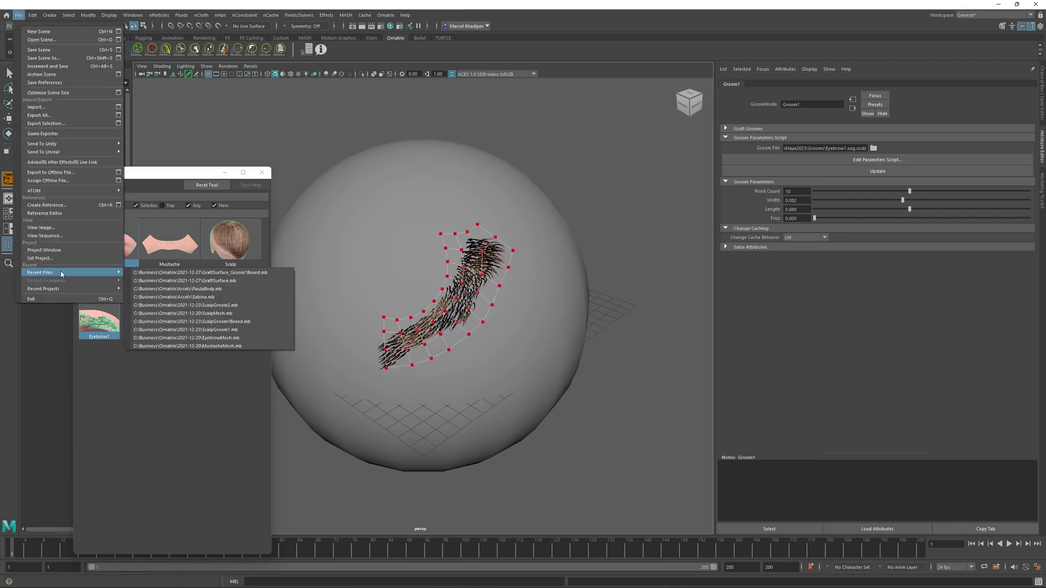
{"action": "left_click", "coordinate": [258, 281]}
{"action": "left_click", "coordinate": [524, 301]}
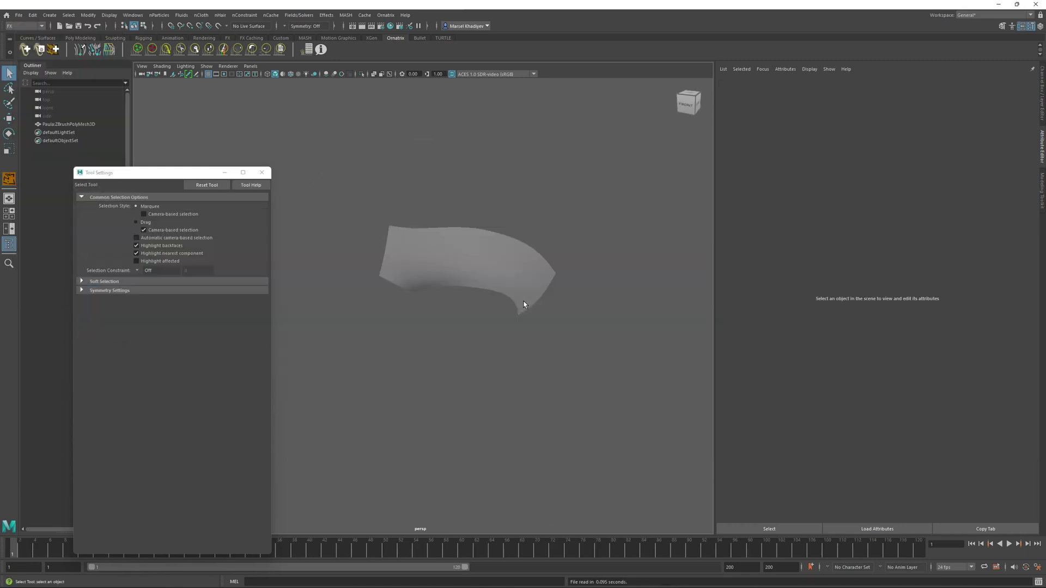
Add hair to the eyebrow surface mesh using the Fur Ball groom preset.
{"action": "left_click", "coordinate": [500, 270]}
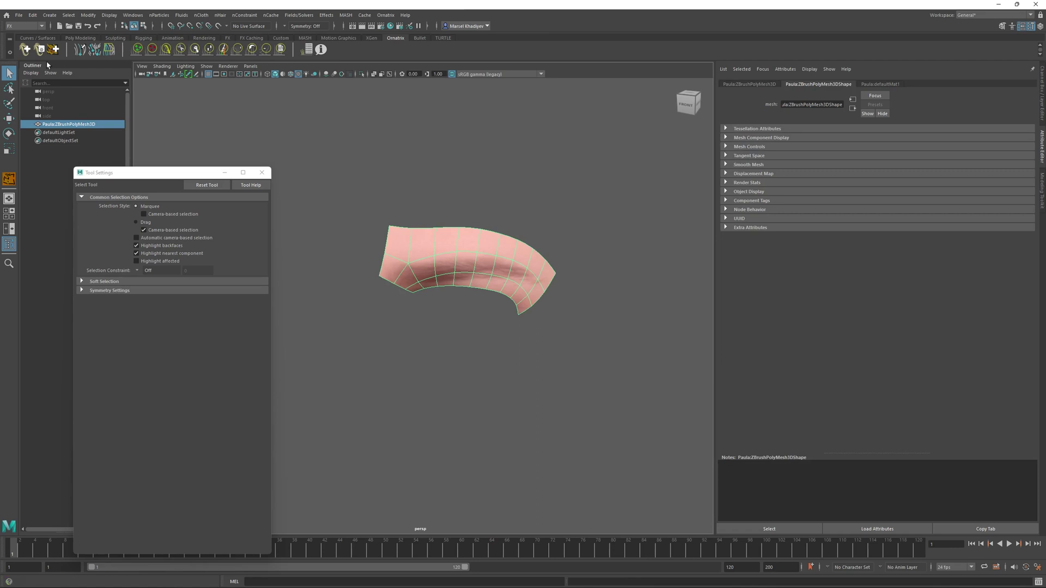
{"action": "left_click", "coordinate": [25, 50]}
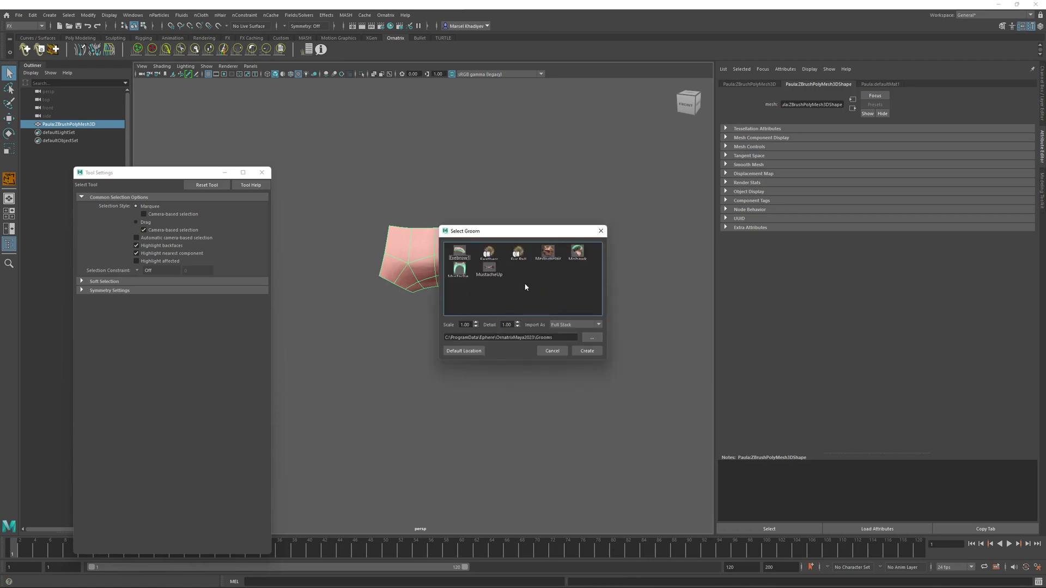
{"action": "double_click", "coordinate": [519, 253]}
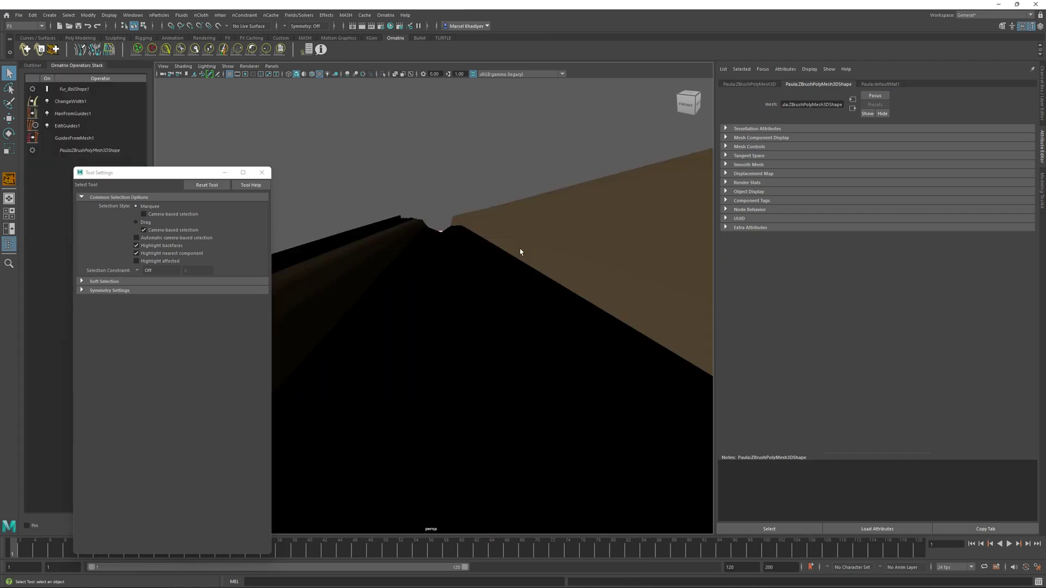
Shorten the guides, thin the hair to a width of about 0.105 and move EditGuides above HairFromGuides in the operator stack.
{"action": "left_click", "coordinate": [67, 125]}
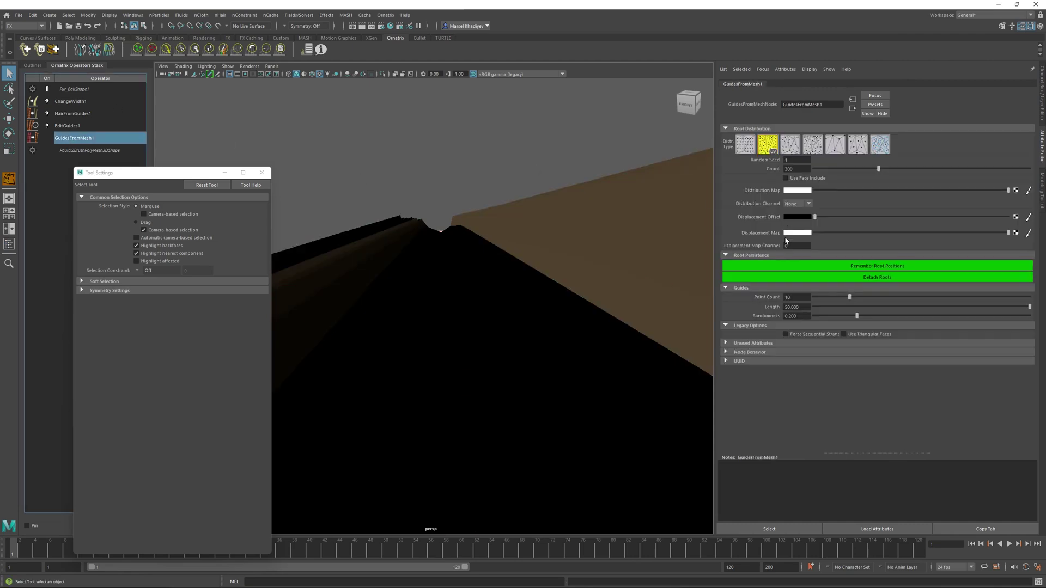
{"action": "mouse_move", "coordinate": [425, 223]}
{"action": "left_mouse_down"}
{"action": "mouse_move", "coordinate": [486, 198]}
{"action": "mouse_move", "coordinate": [544, 218]}
{"action": "mouse_move", "coordinate": [597, 291]}
{"action": "mouse_move", "coordinate": [512, 325]}
{"action": "mouse_move", "coordinate": [408, 311]}
{"action": "left_mouse_up"}
{"action": "left_click", "coordinate": [10, 73]}
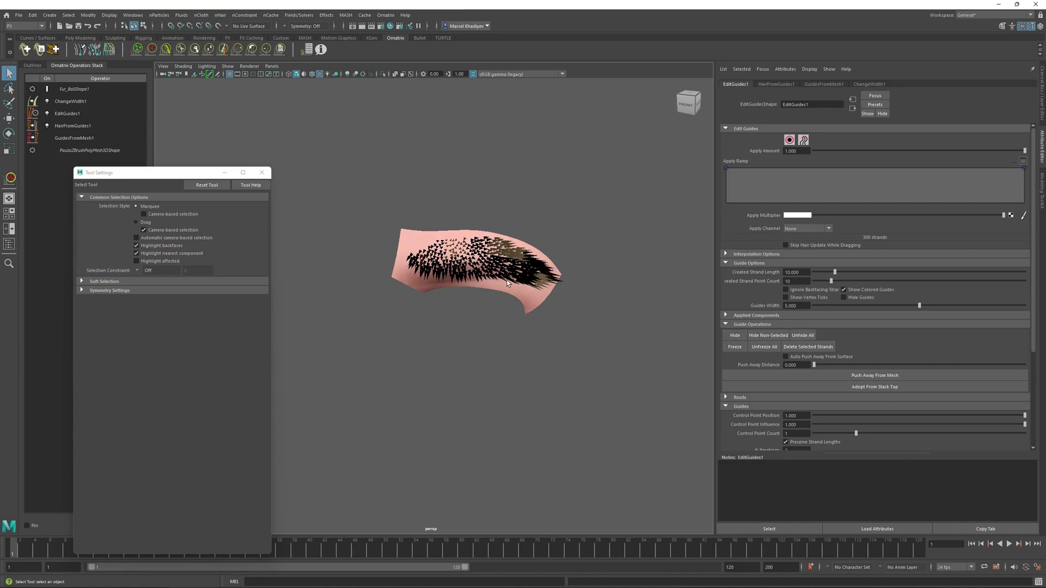
{"action": "mouse_move", "coordinate": [504, 273]}
{"action": "left_mouse_down", "text": "alt"}
{"action": "mouse_move", "coordinate": [491, 258]}
{"action": "mouse_move", "coordinate": [499, 264]}
{"action": "left_mouse_up", "text": "alt"}
{"action": "scroll", "coordinate": [520, 278], "scroll_direction": "up", "scroll_amount": 2}
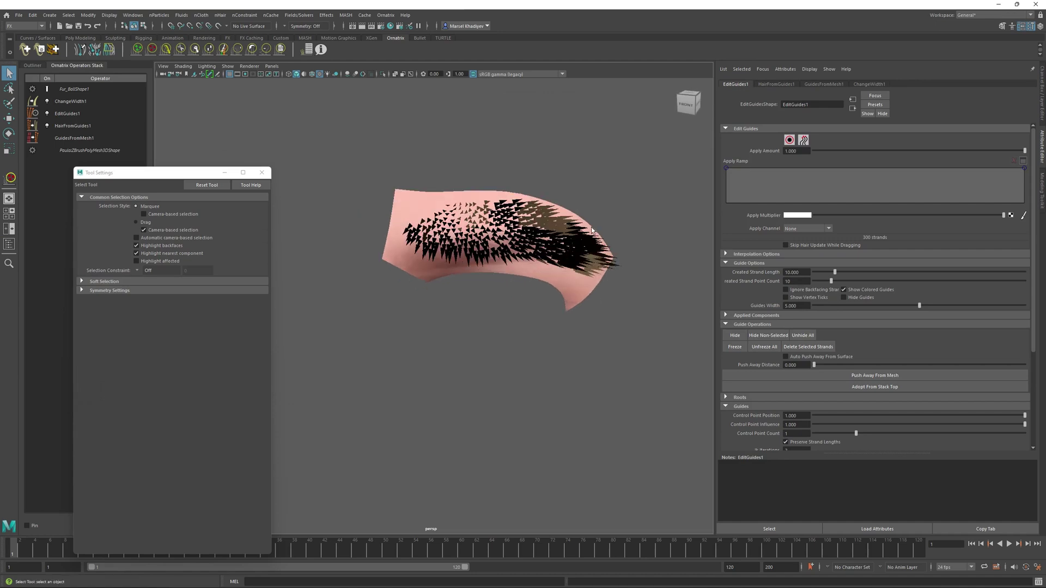
{"action": "middle_click_drag", "start_coordinate": [522, 235], "coordinate": [493, 246], "text": "alt"}
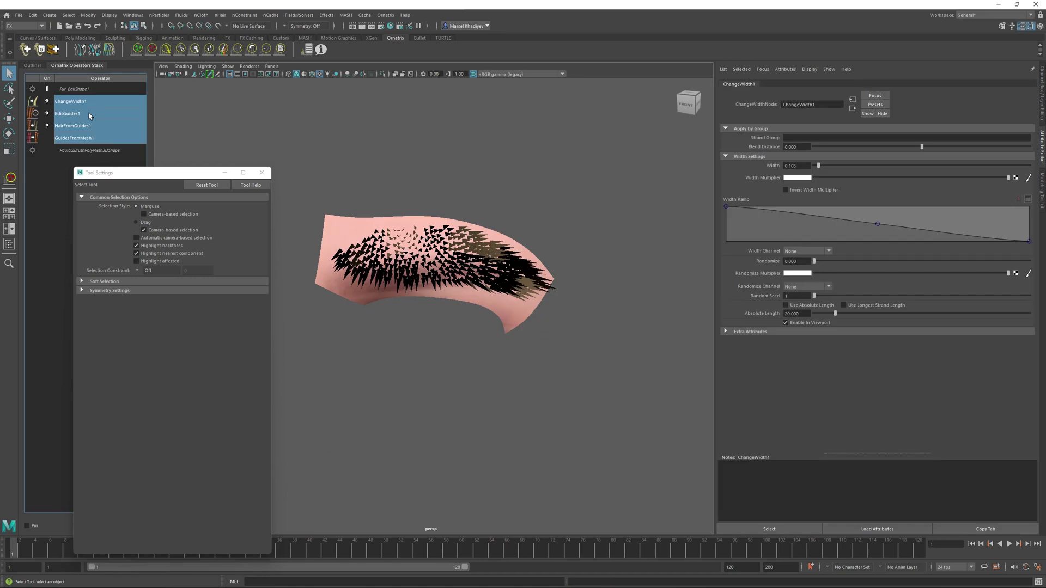
Box the ChangeWidth, EditGuides, HairFromGuides and GuidesFromMesh operators into a single groom node.
{"action": "right_click", "coordinate": [89, 113]}
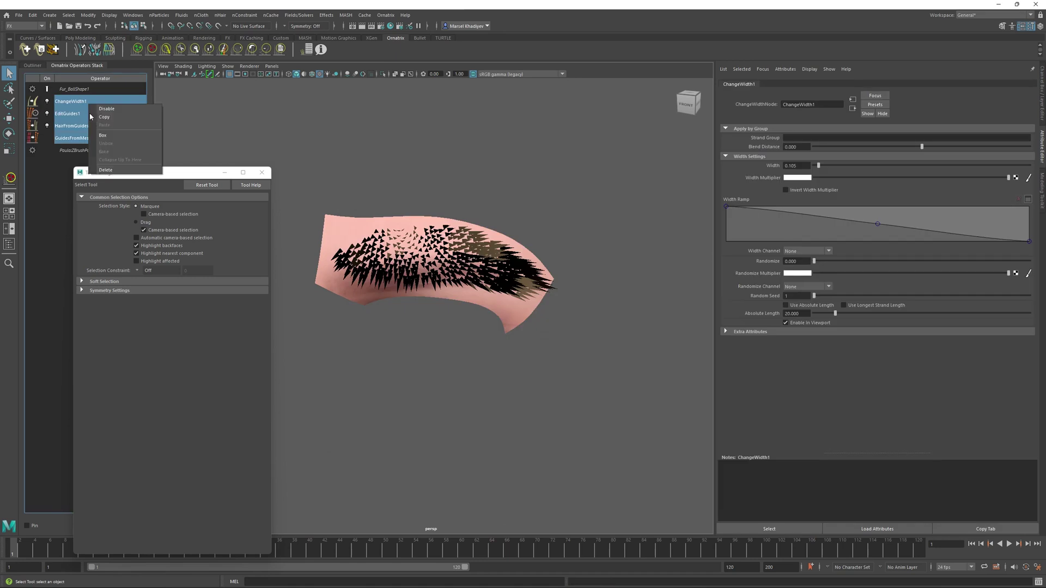
{"action": "left_click", "coordinate": [110, 136]}
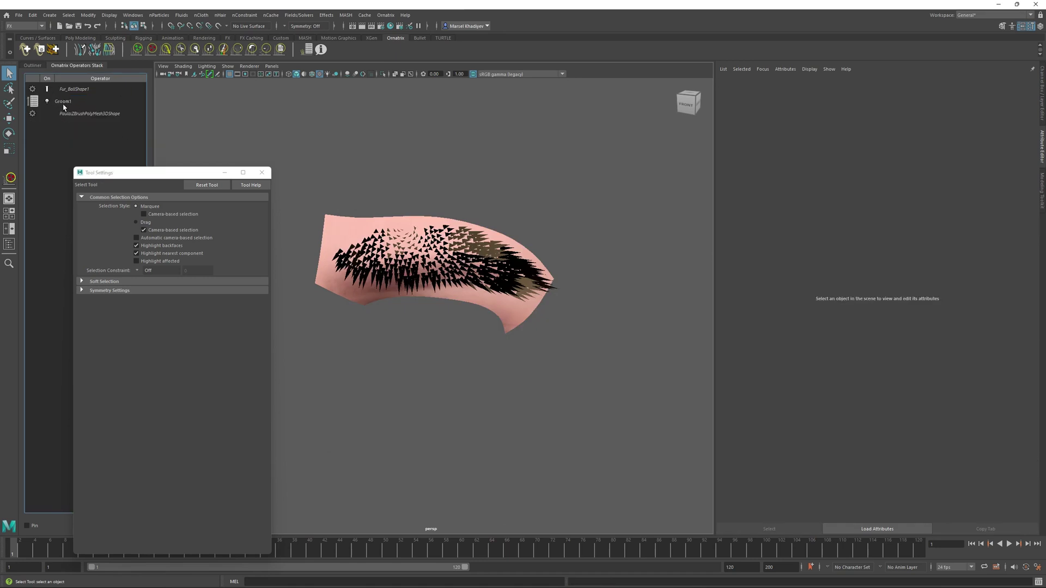
Begin generating a groom from the fur shape on the eyebrow surface and name it Eyebrow2.
{"action": "left_click", "coordinate": [75, 91]}
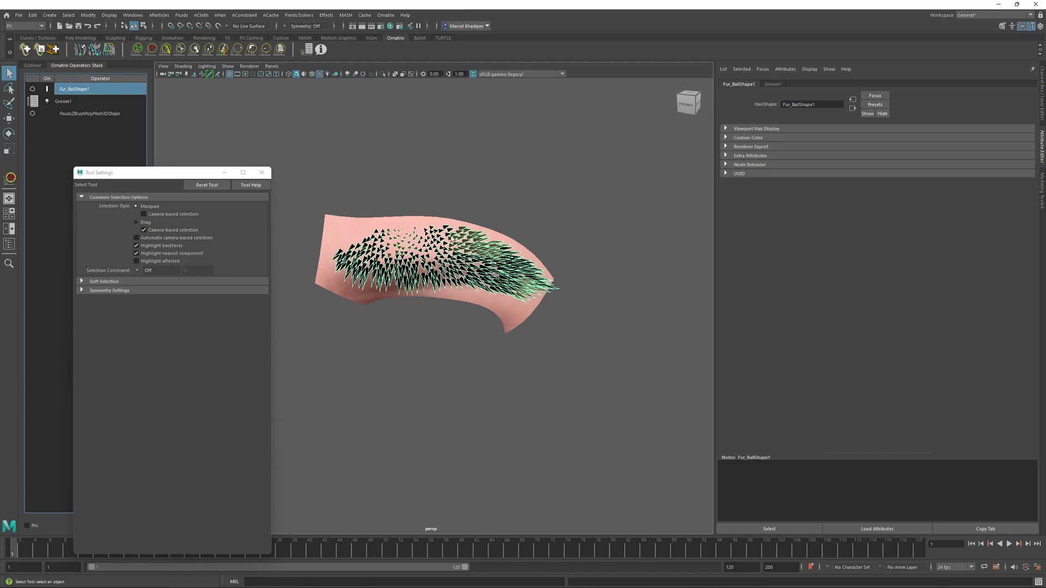
{"action": "left_click", "coordinate": [39, 49]}
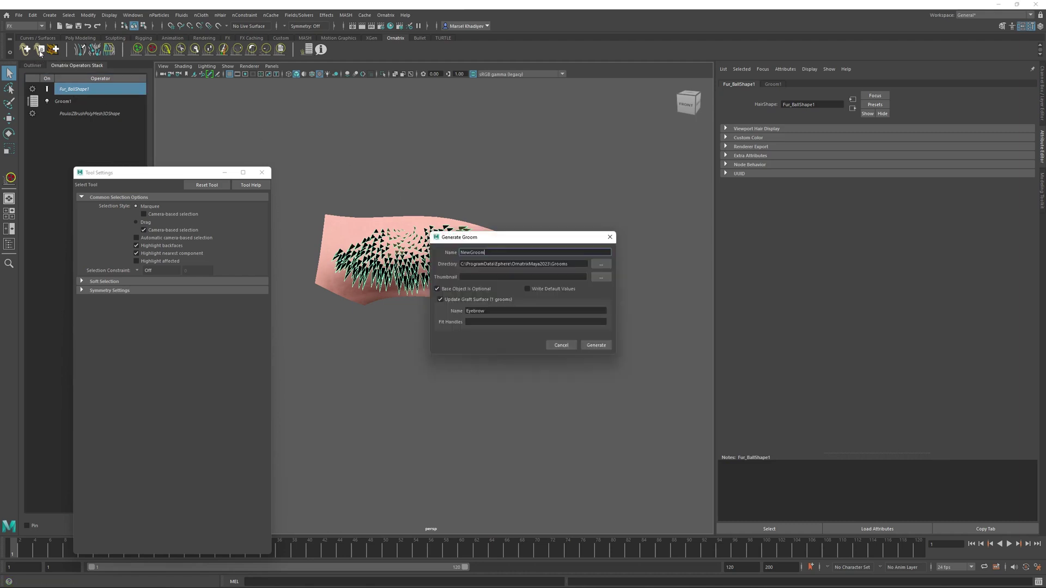
{"action": "double_click", "coordinate": [521, 250]}
{"action": "type", "text": "Eyebrow2"}
Use Eyebrow2.png from the _thumbs folder as the thumbnail and generate the groom on the Eyebrow graft surface.
{"action": "left_click", "coordinate": [601, 276]}
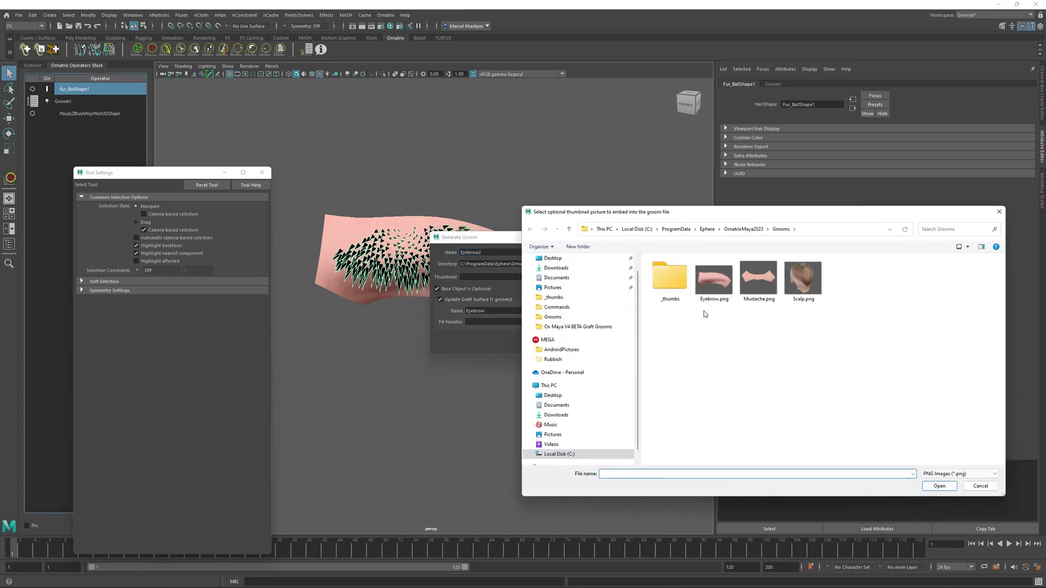
{"action": "double_click", "coordinate": [669, 279]}
{"action": "double_click", "coordinate": [716, 281]}
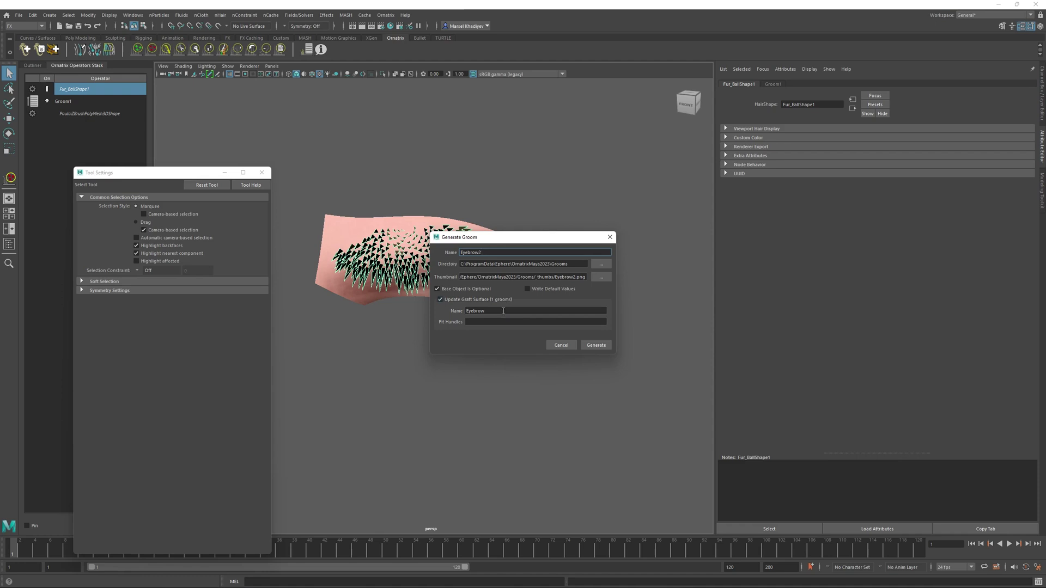
{"action": "left_click", "coordinate": [473, 324]}
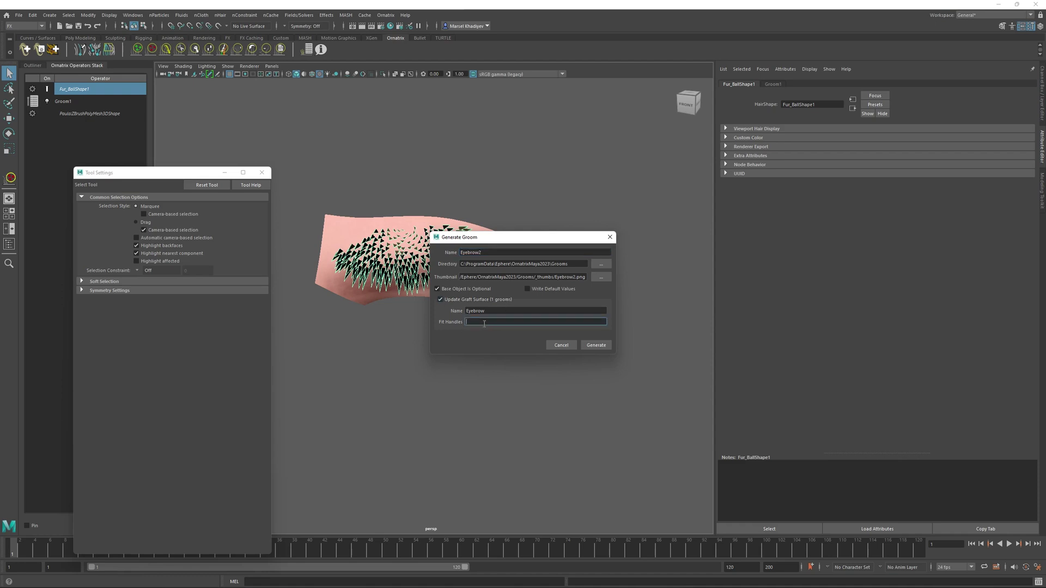
{"action": "left_click", "coordinate": [596, 345]}
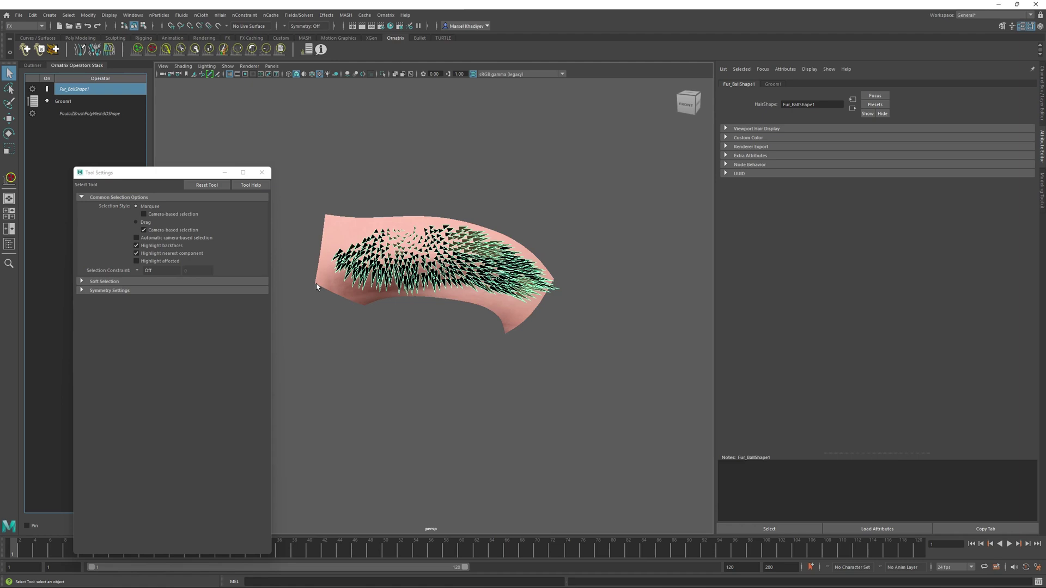
Select individual end faces of the eyebrow mesh and look up their face indices in the Script Editor.
{"action": "left_click", "coordinate": [332, 234]}
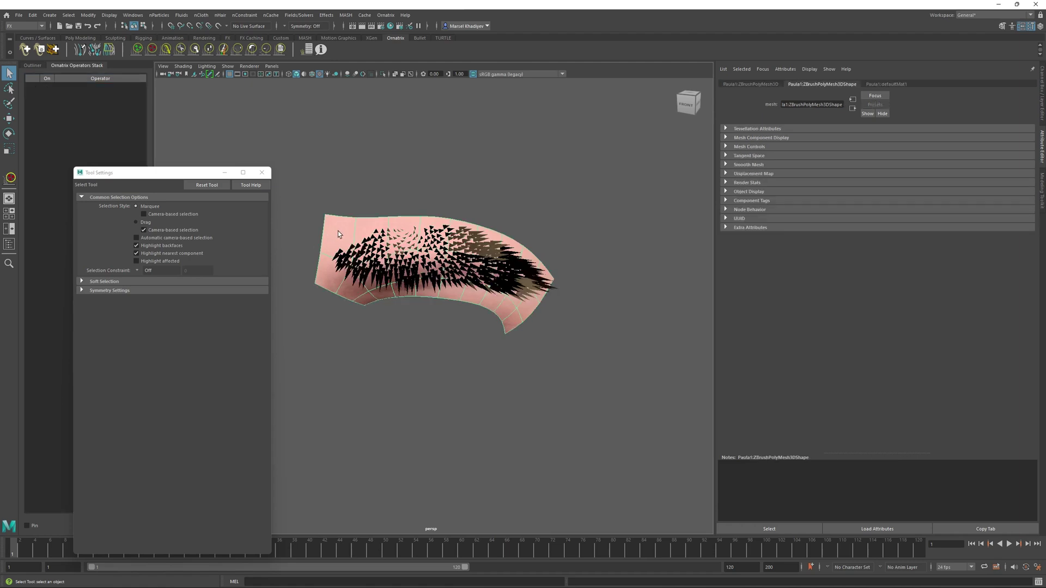
{"action": "right_click", "coordinate": [338, 233]}
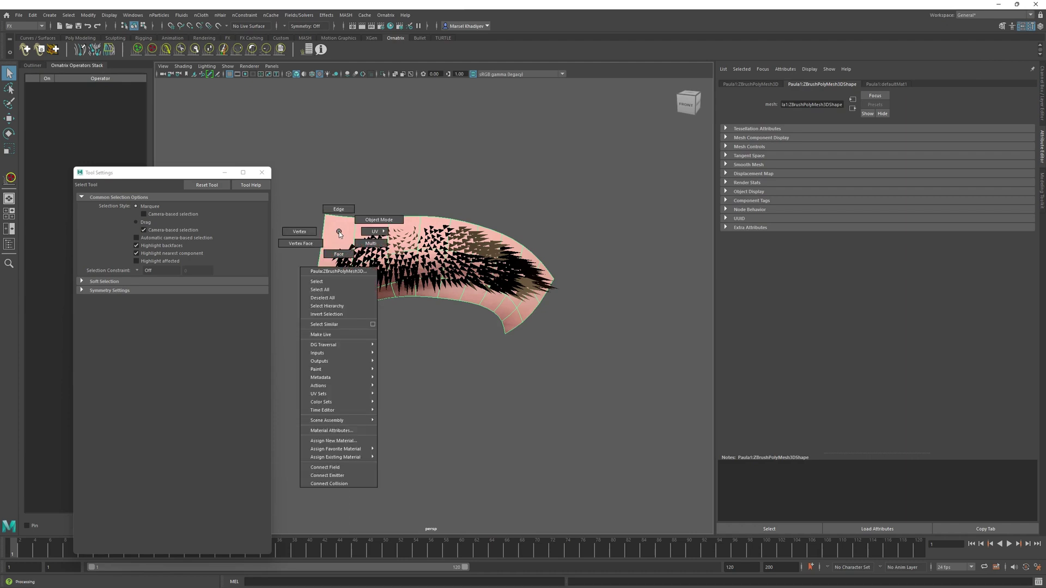
{"action": "right_click_drag", "start_coordinate": [339, 233], "coordinate": [339, 254]}
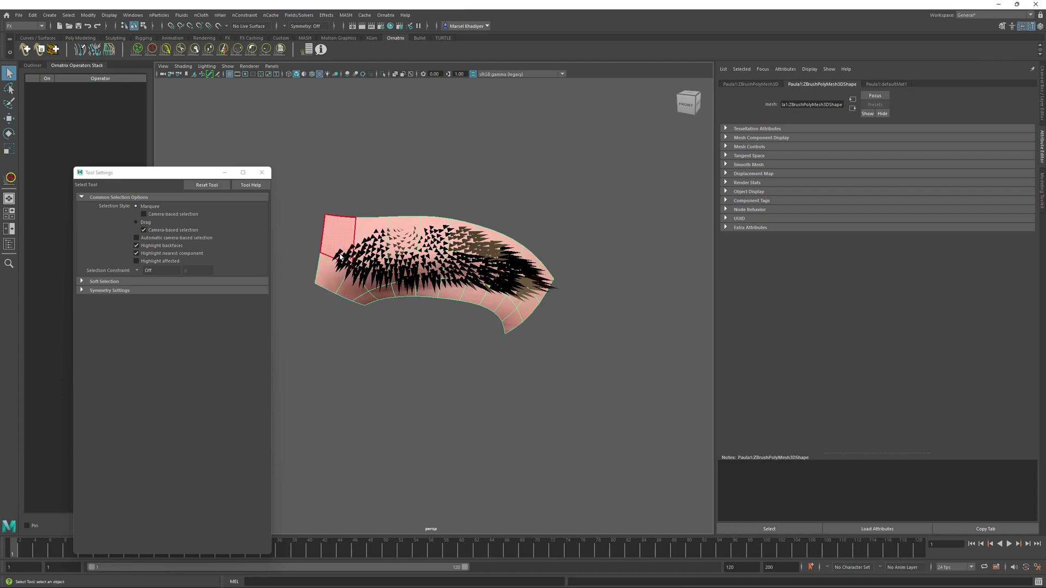
{"action": "left_click", "coordinate": [330, 277]}
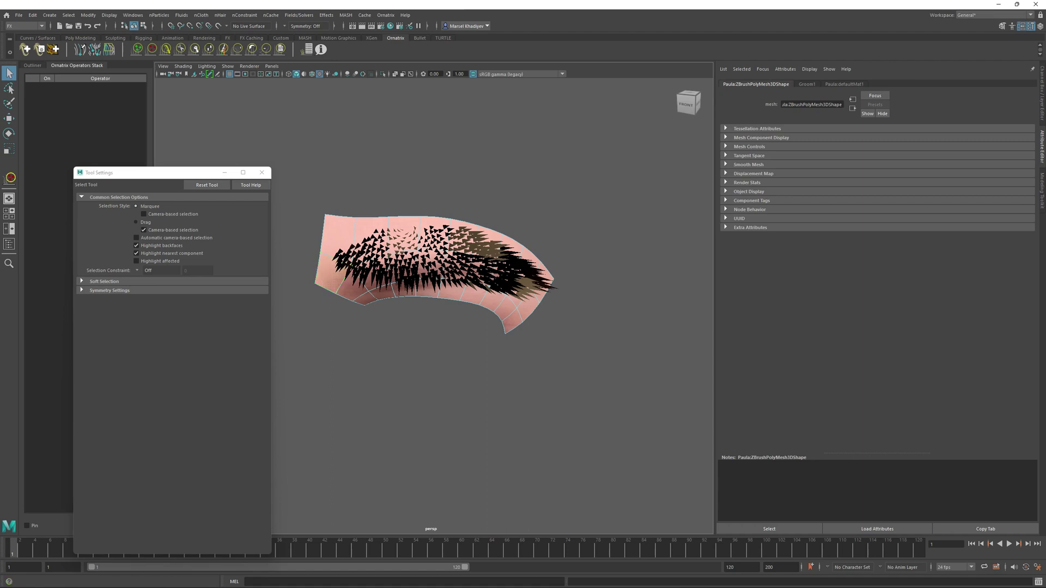
{"action": "left_click", "coordinate": [1037, 582]}
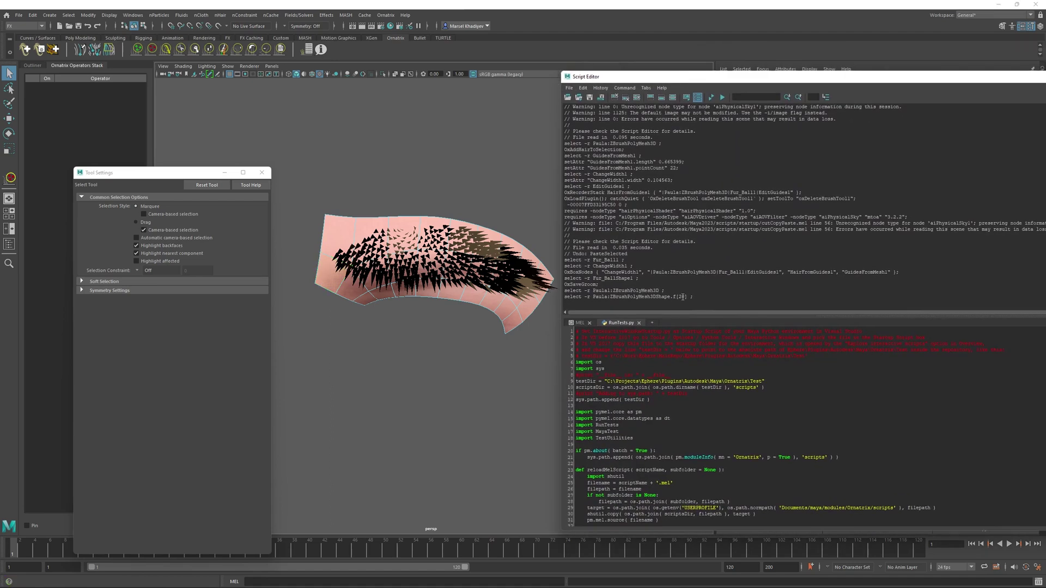
{"action": "double_click", "coordinate": [682, 296]}
{"action": "left_click", "coordinate": [686, 297]}
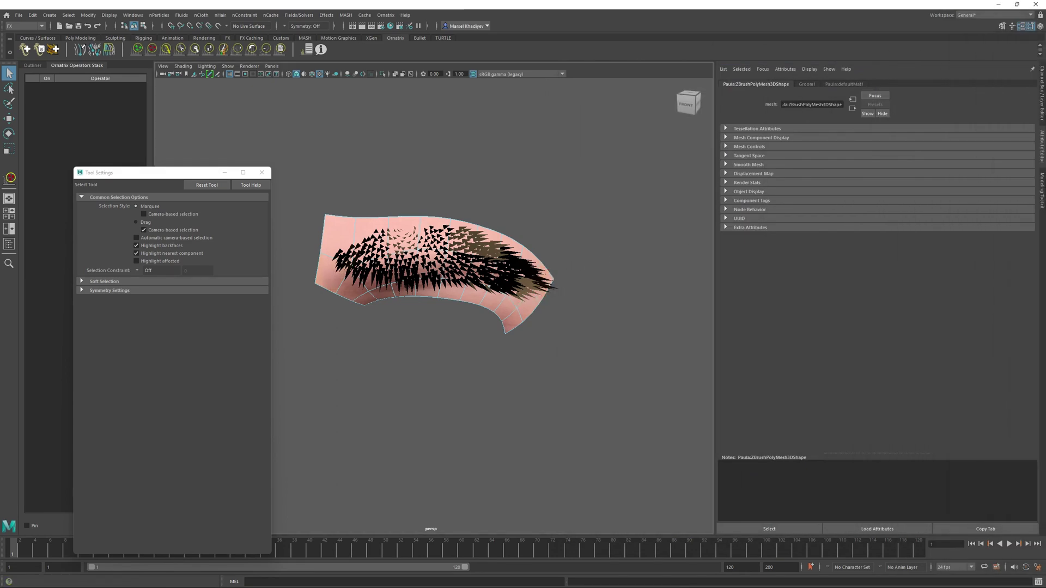
{"action": "left_click", "coordinate": [1039, 582]}
{"action": "left_click_drag", "start_coordinate": [836, 60], "coordinate": [549, 86]}
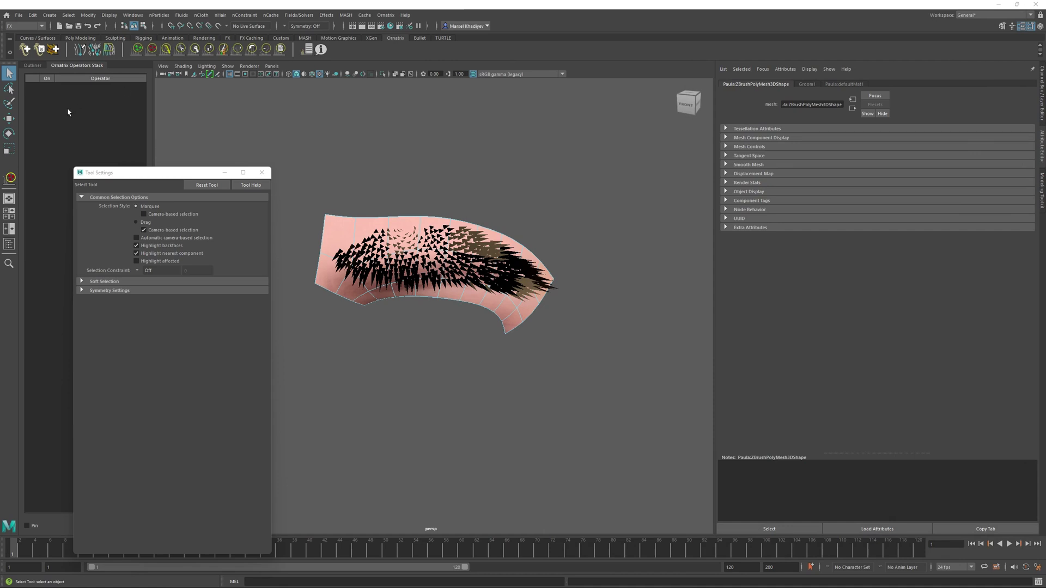
Return the mesh to object mode, reselect the fur and begin generating its groom again with Eyebrow2.png as the thumbnail.
{"action": "right_click_drag", "start_coordinate": [468, 290], "coordinate": [532, 288]}
{"action": "left_click", "coordinate": [502, 269]}
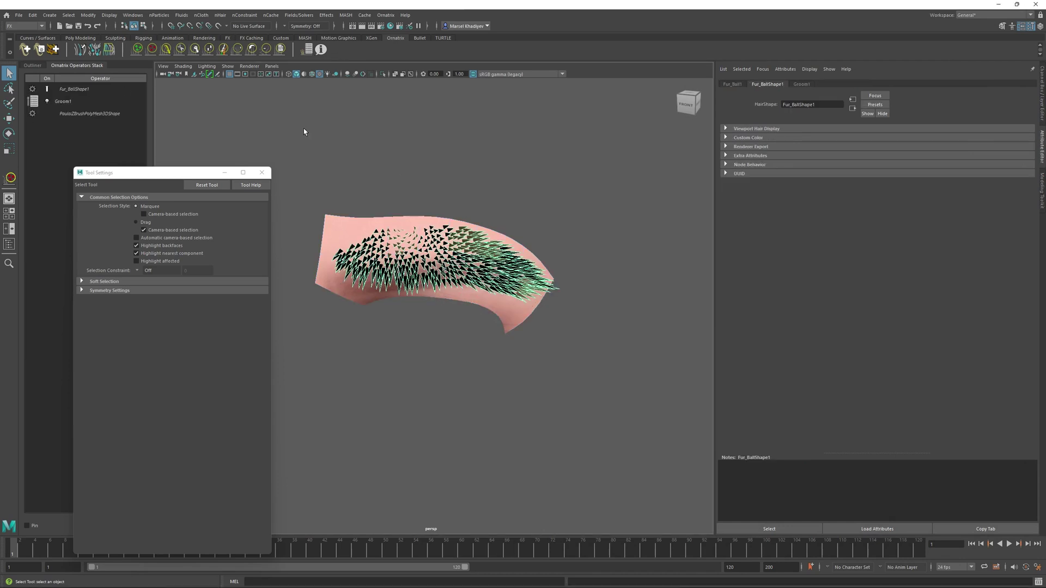
{"action": "left_click", "coordinate": [53, 49]}
{"action": "left_click", "coordinate": [603, 278]}
{"action": "double_click", "coordinate": [674, 271]}
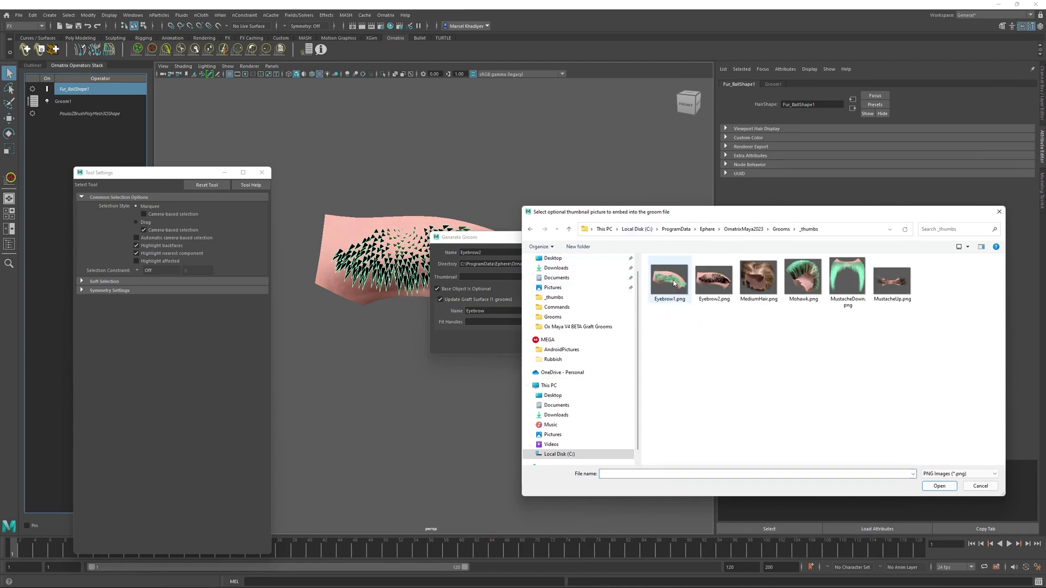
{"action": "double_click", "coordinate": [714, 278]}
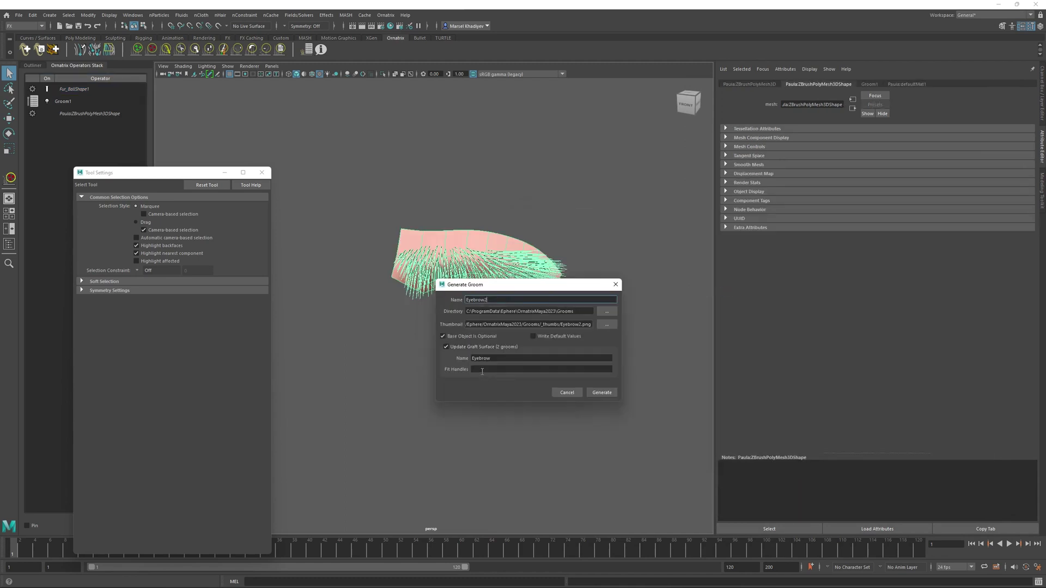
Set the graft surface's fit handles to 20,0.5,0.5,4,0.5,0.5 and generate the Eyebrow2 groom file.
{"action": "left_click", "coordinate": [487, 370]}
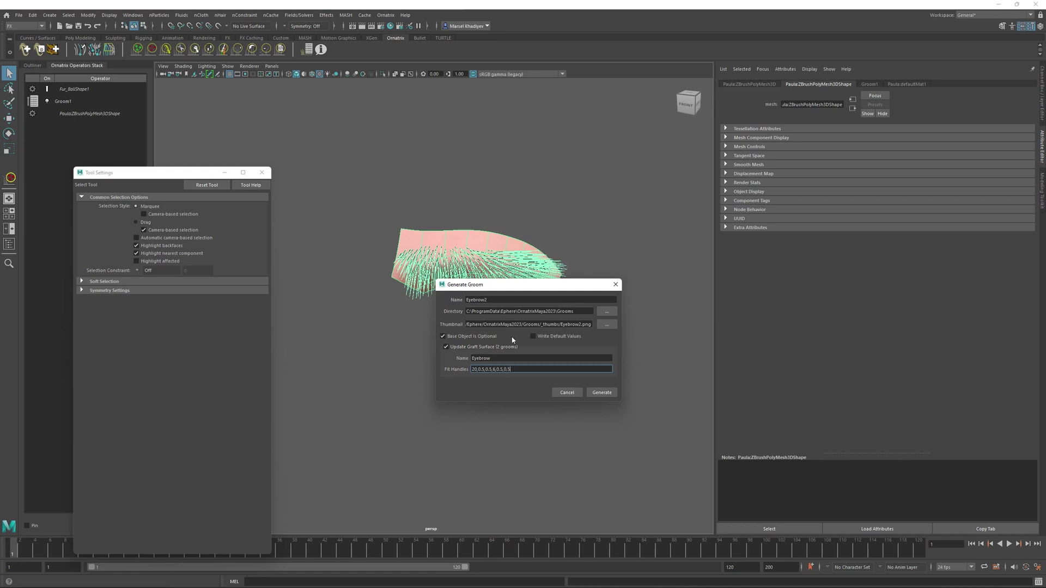
{"action": "triple_click", "coordinate": [520, 367]}
{"action": "left_click", "coordinate": [521, 371]}
{"action": "left_click", "coordinate": [596, 396]}
{"action": "left_click", "coordinate": [510, 307]}
Start a new scene.
{"action": "left_click", "coordinate": [19, 15]}
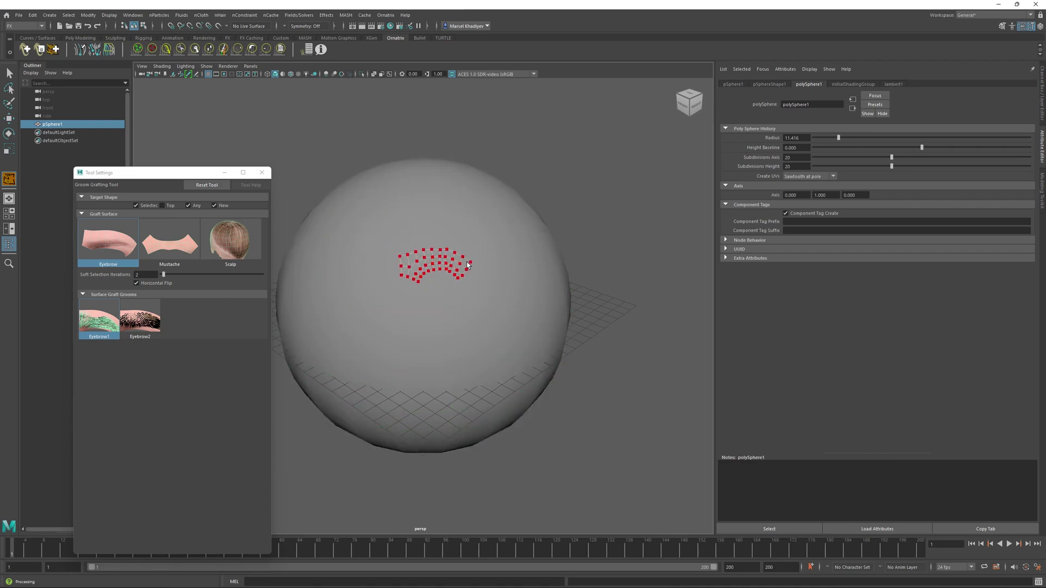
Graft the Eyebrow1 groom onto the upper front of the sphere, scaling it up as it is placed.
{"action": "left_click_drag", "start_coordinate": [467, 265], "coordinate": [515, 253]}
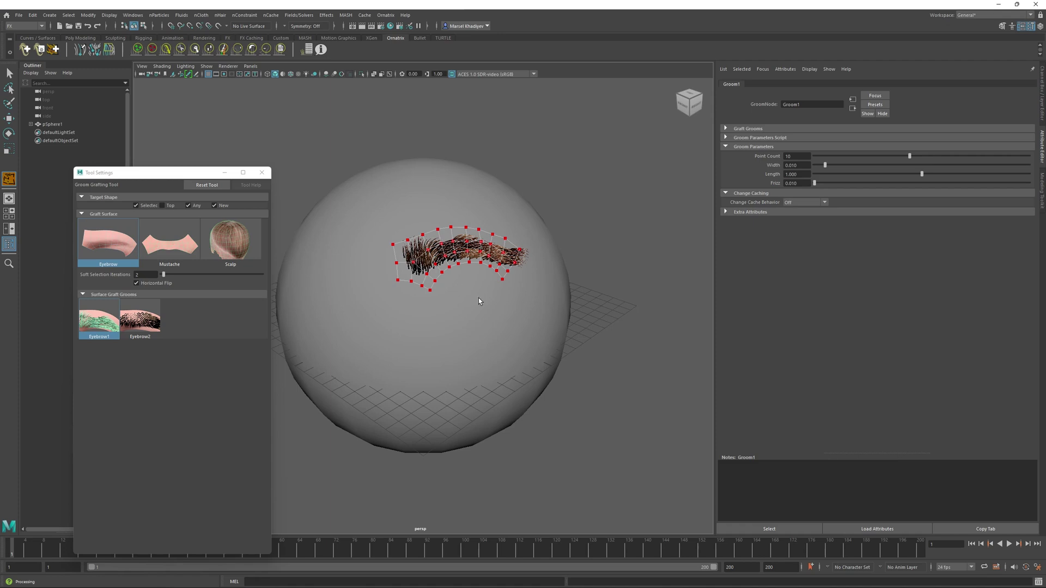
Switch the graft back and forth between Eyebrow2 and Eyebrow1, ending on Eyebrow1, and set its hair width to about 0.074.
{"action": "left_click", "coordinate": [726, 129]}
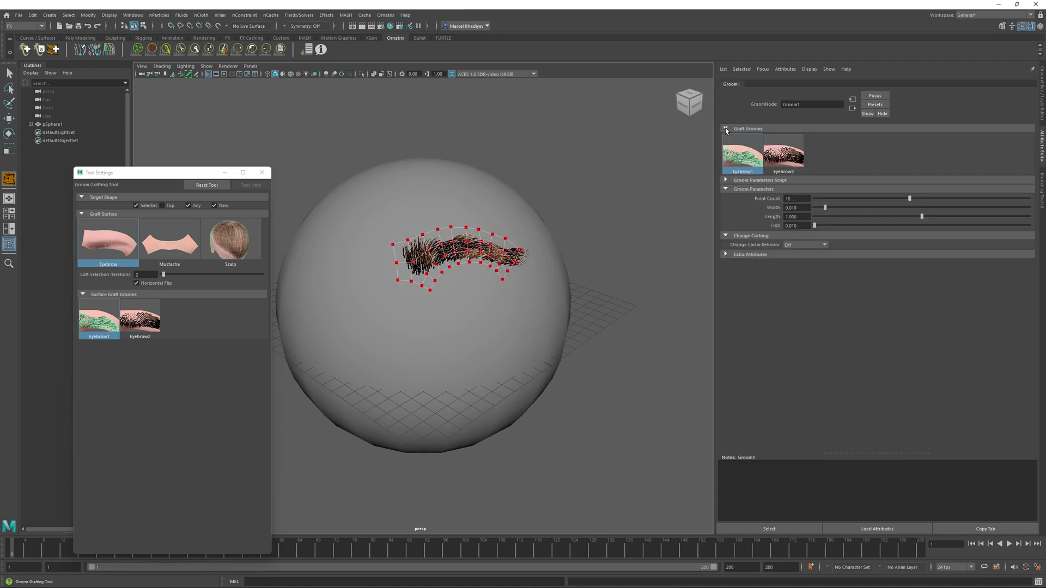
{"action": "left_click", "coordinate": [783, 159]}
{"action": "left_click", "coordinate": [744, 158]}
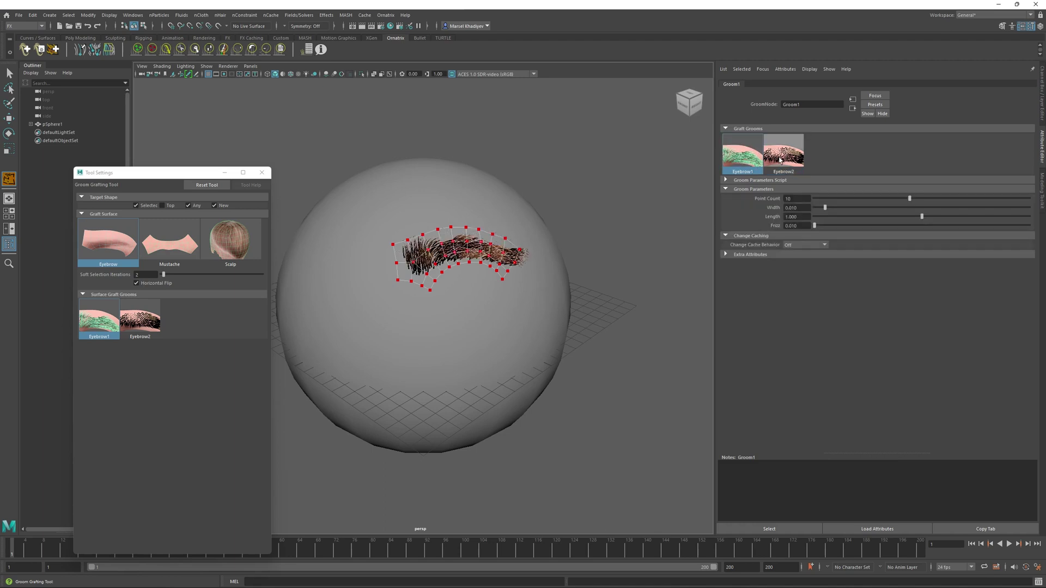
{"action": "left_click", "coordinate": [783, 158]}
{"action": "left_click", "coordinate": [744, 158]}
{"action": "left_click", "coordinate": [783, 158]}
{"action": "left_click", "coordinate": [750, 162]}
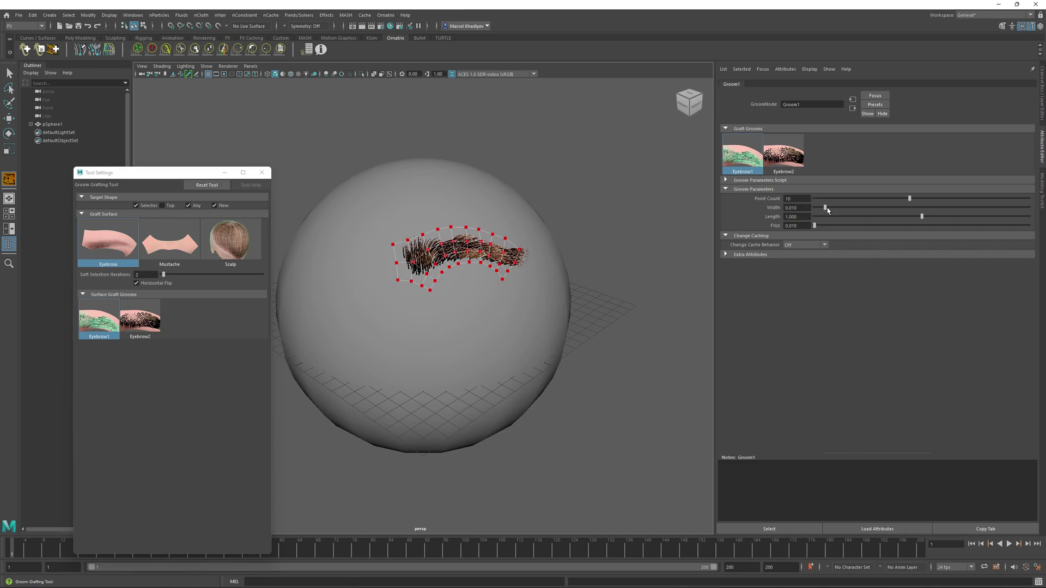
{"action": "left_click_drag", "start_coordinate": [825, 208], "coordinate": [893, 210]}
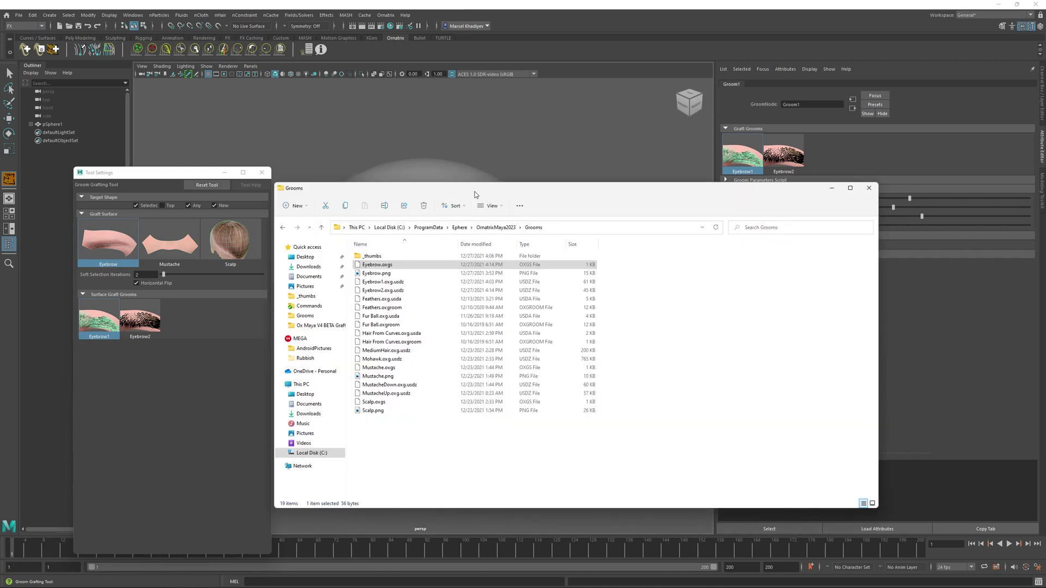
Locate Eyebrow.oxgs in the Grooms folder in File Explorer and bring up its contents in Notepad++ beside the folder.
{"action": "left_click_drag", "start_coordinate": [475, 191], "coordinate": [541, 165]}
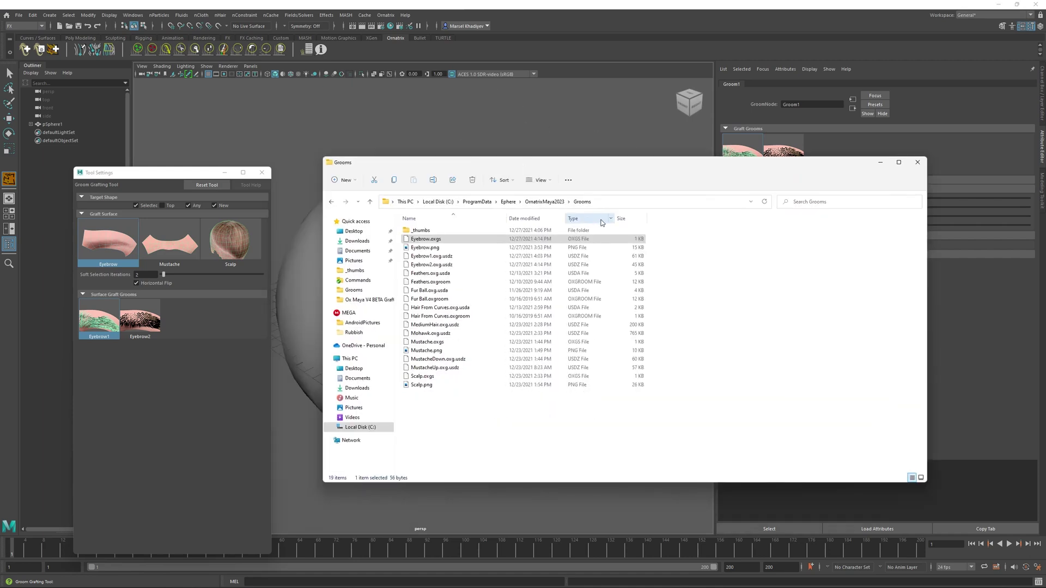
{"action": "left_click", "coordinate": [678, 255]}
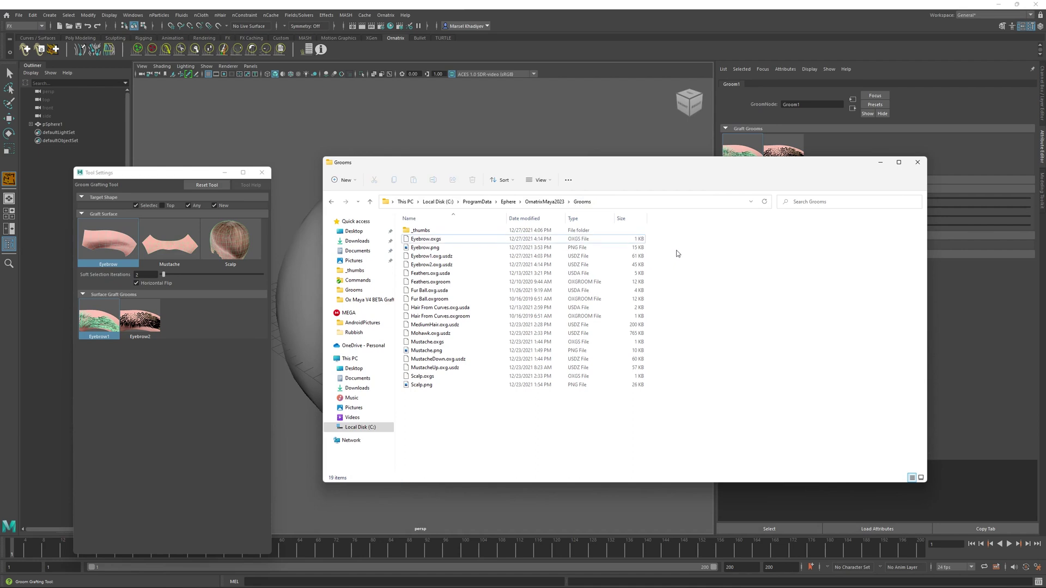
{"action": "left_click_drag", "start_coordinate": [597, 165], "coordinate": [627, 161]}
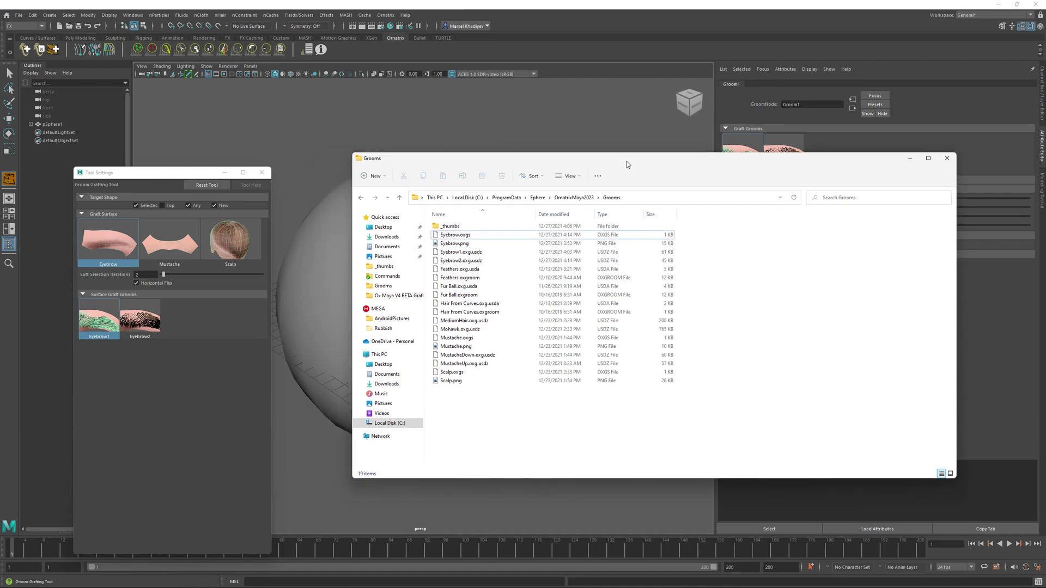
{"action": "left_click", "coordinate": [472, 237]}
{"action": "left_click", "coordinate": [473, 239]}
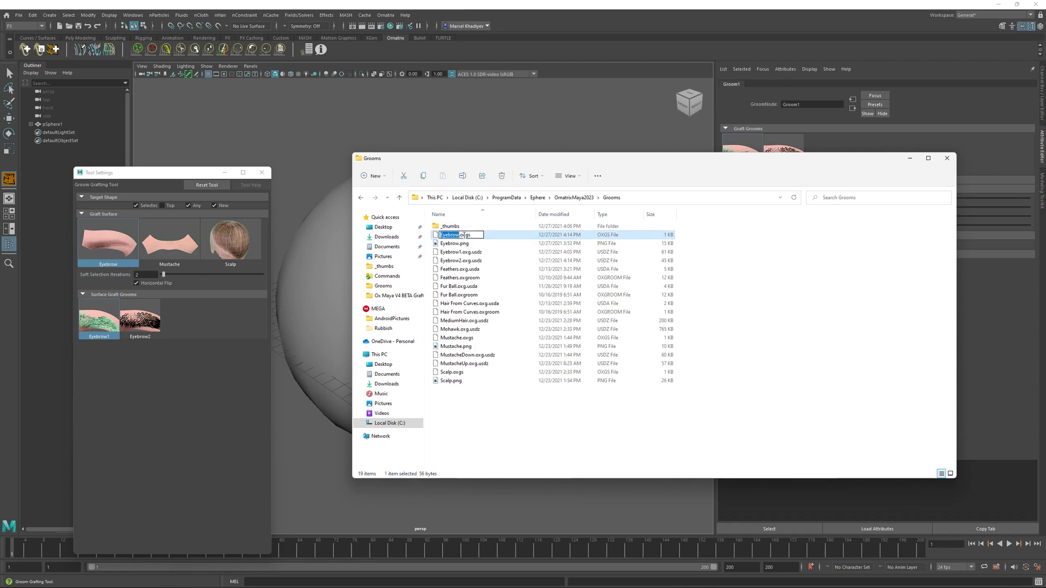
{"action": "left_click", "coordinate": [712, 238]}
{"action": "mouse_move", "coordinate": [258, 584]}
{"action": "left_click", "coordinate": [138, 578]}
{"action": "left_click", "coordinate": [555, 334]}
{"action": "left_click_drag", "start_coordinate": [333, 218], "coordinate": [692, 145]}
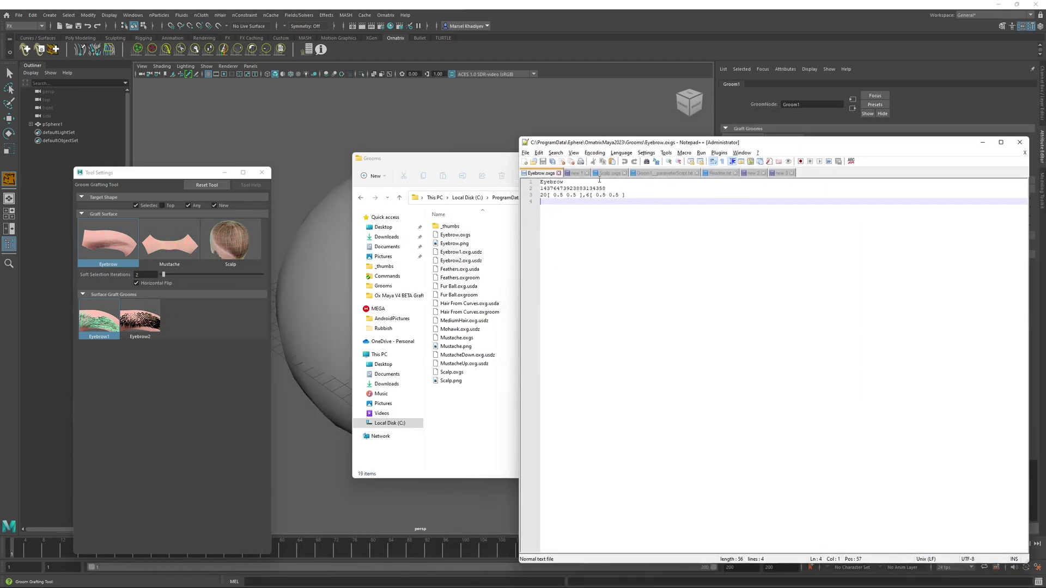
Examine the surface name, the identifier line and the fit handle line of Eyebrow.oxgs one after another.
{"action": "left_click", "coordinate": [567, 182]}
{"action": "key", "text": "shift+Home"}
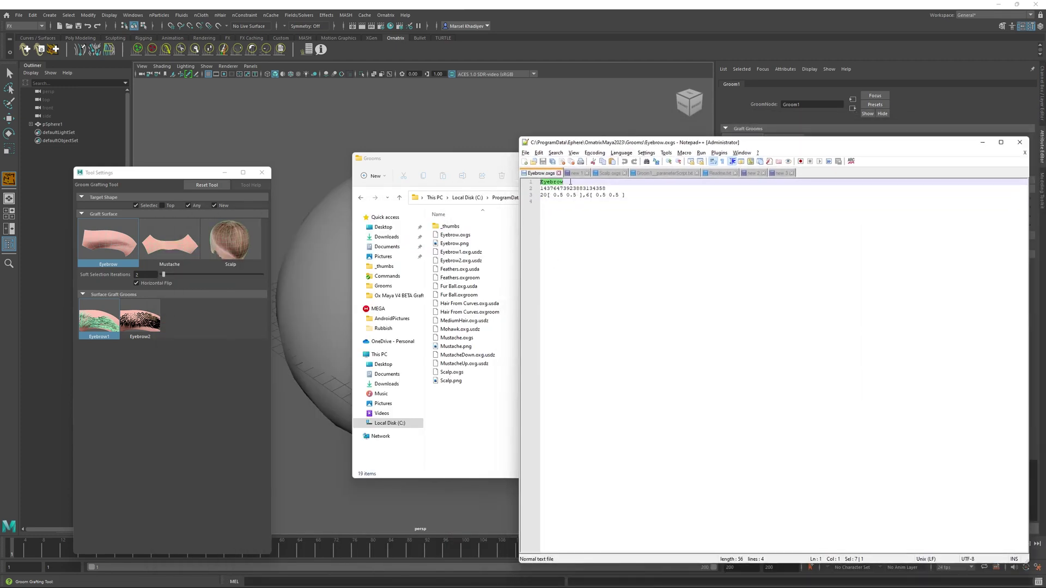
{"action": "left_click_drag", "start_coordinate": [615, 190], "coordinate": [540, 189]}
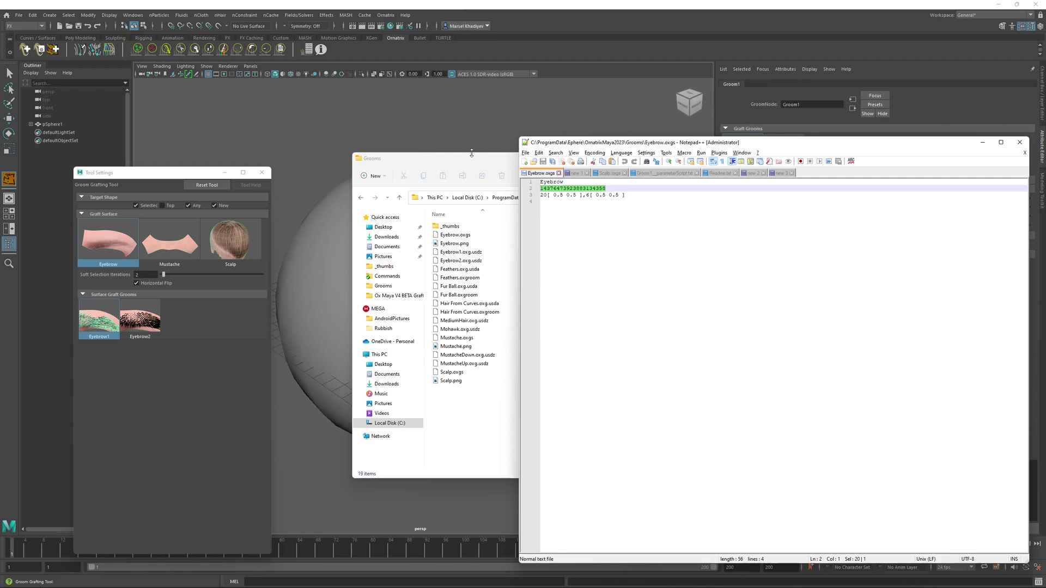
{"action": "left_click", "coordinate": [627, 199]}
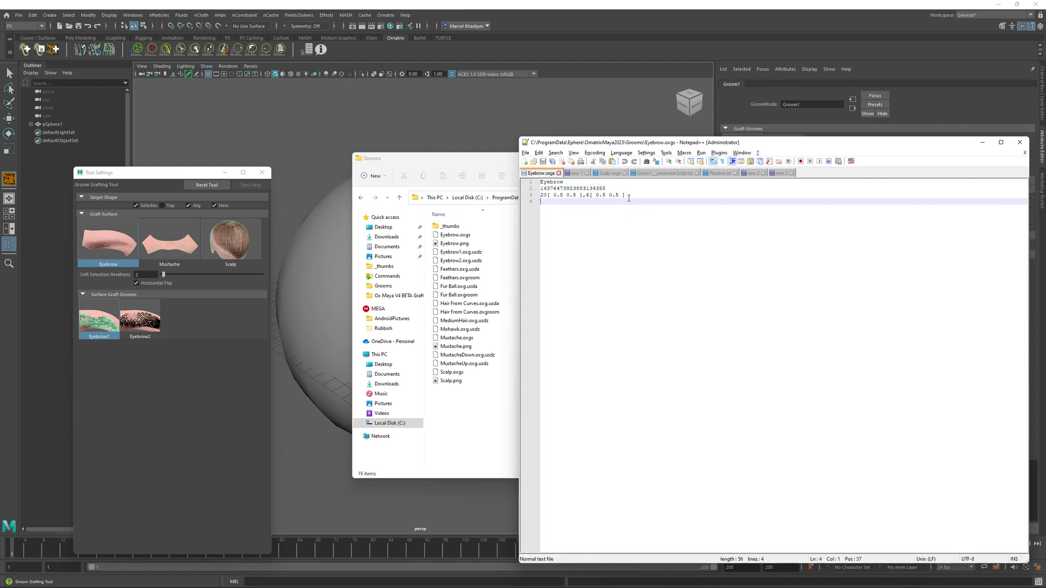
{"action": "left_click_drag", "start_coordinate": [627, 196], "coordinate": [522, 198]}
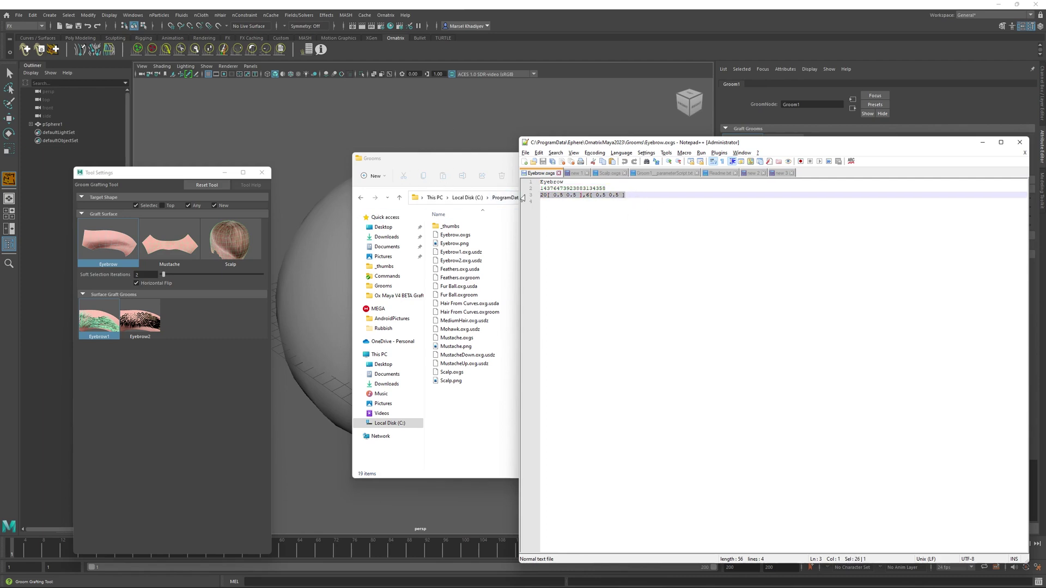
Review the Eyebrow1 and Eyebrow2 groom files and their thumbnails in the _thumbs folder, and return to the Maya scene.
{"action": "left_click", "coordinate": [489, 252]}
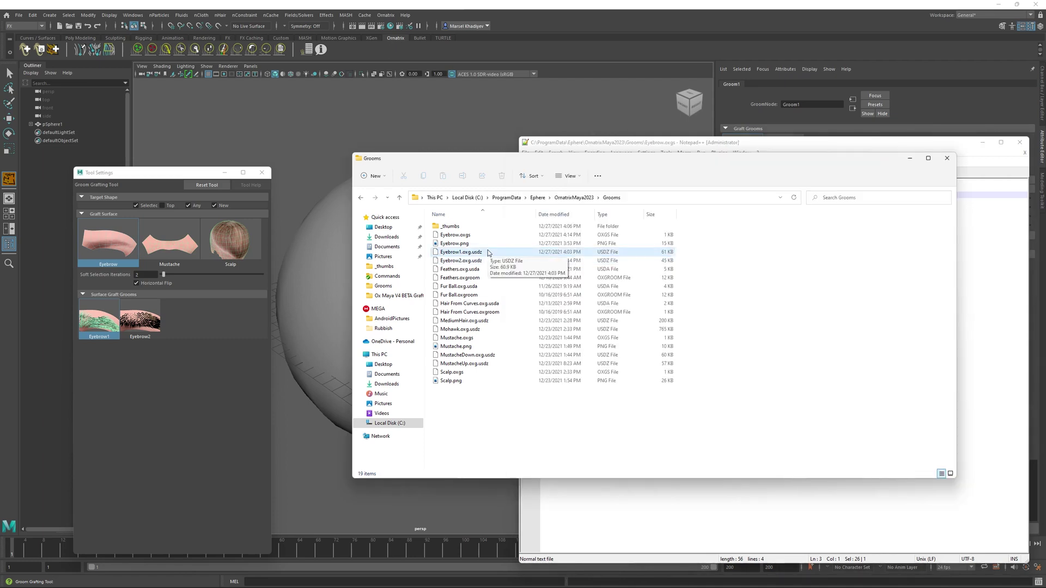
{"action": "left_click", "coordinate": [488, 251]}
{"action": "left_click", "coordinate": [485, 261]}
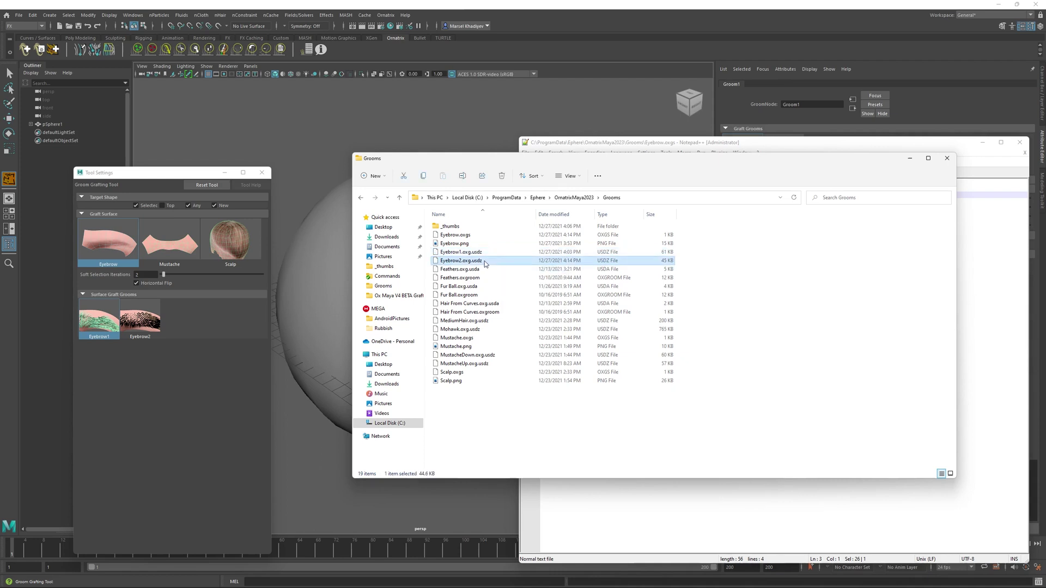
{"action": "double_click", "coordinate": [450, 226]}
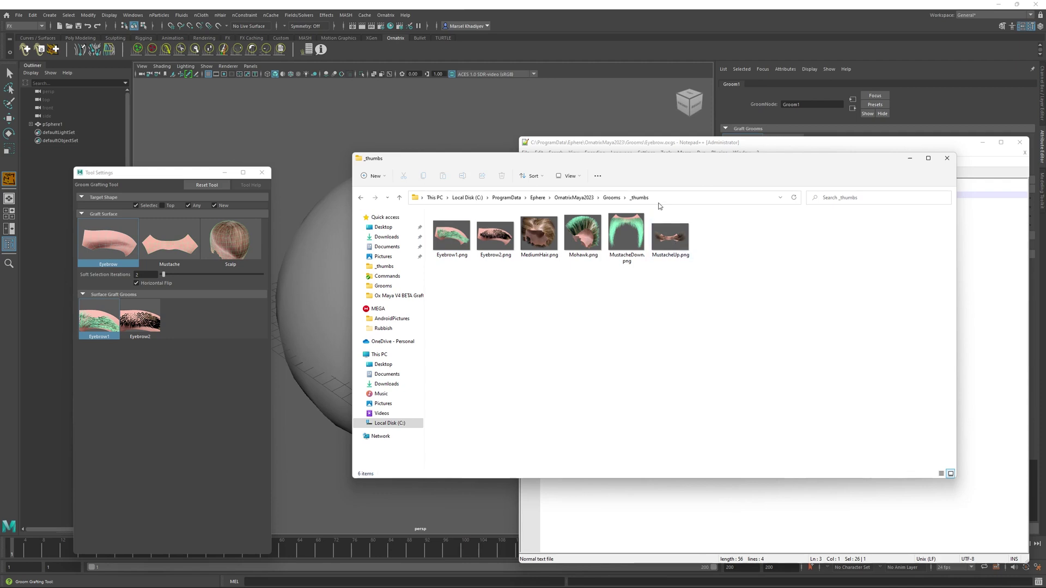
{"action": "left_click_drag", "start_coordinate": [501, 287], "coordinate": [479, 293]}
{"action": "left_click", "coordinate": [611, 198]}
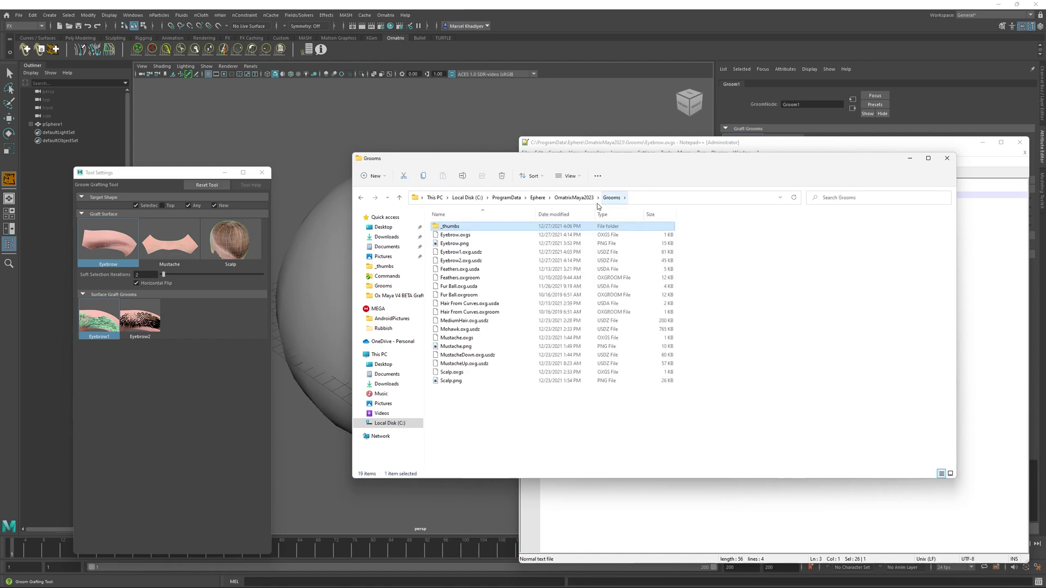
{"action": "left_click", "coordinate": [482, 253]}
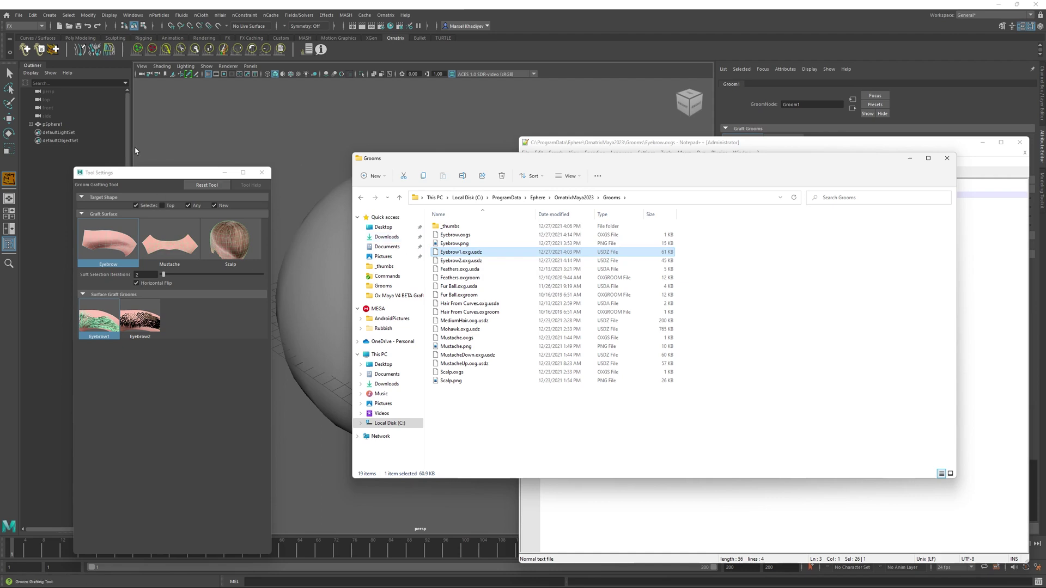
{"action": "left_click", "coordinate": [138, 177]}
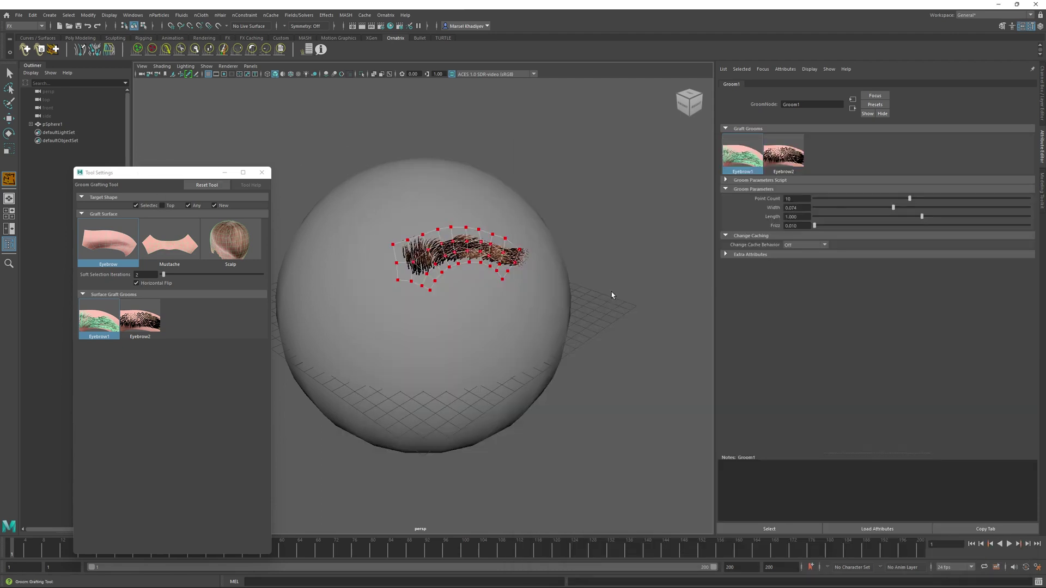